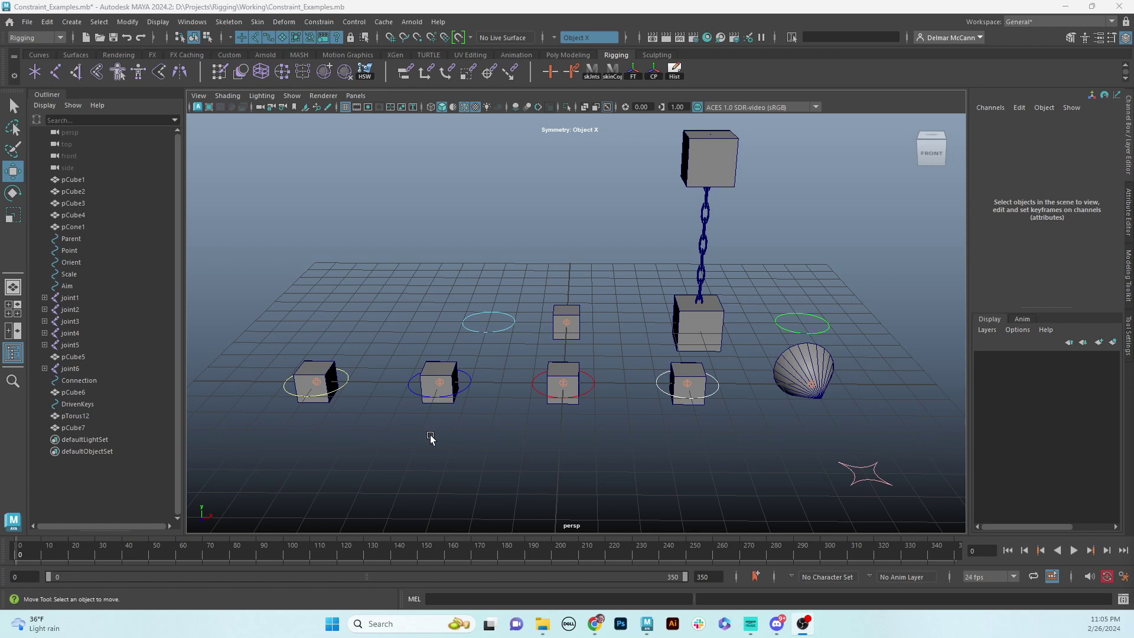
Step: Examine the leftmost cube, its joint and the Parent control curve around it by selecting them individually, comparing with the neighbouring Point control
{"action": "left_click", "coordinate": [323, 374]}
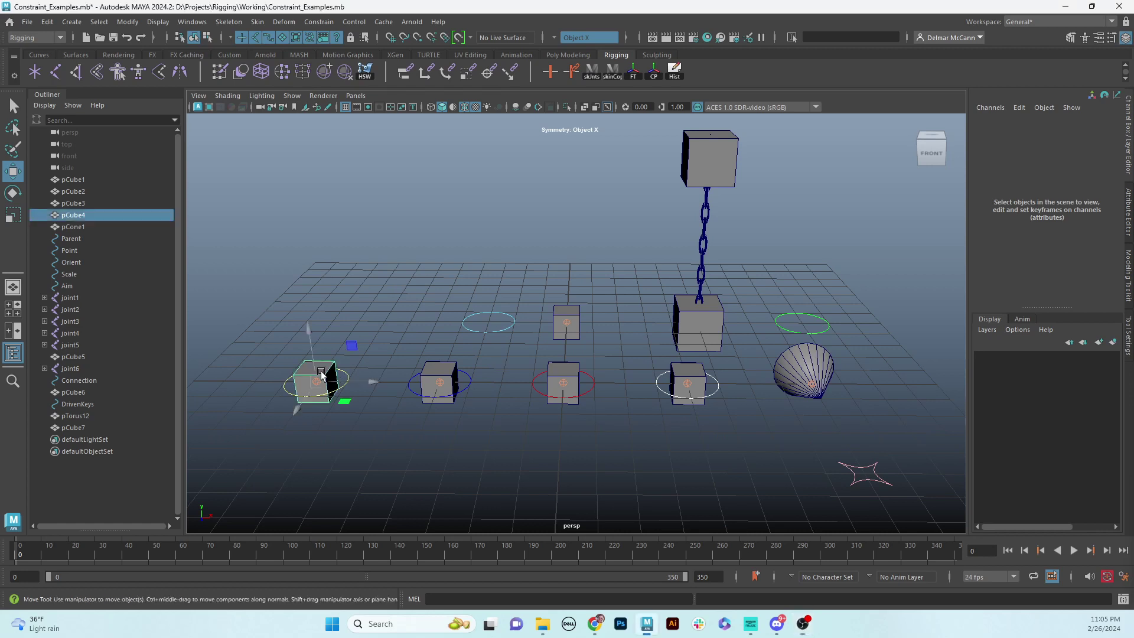
{"action": "left_click", "coordinate": [356, 292]}
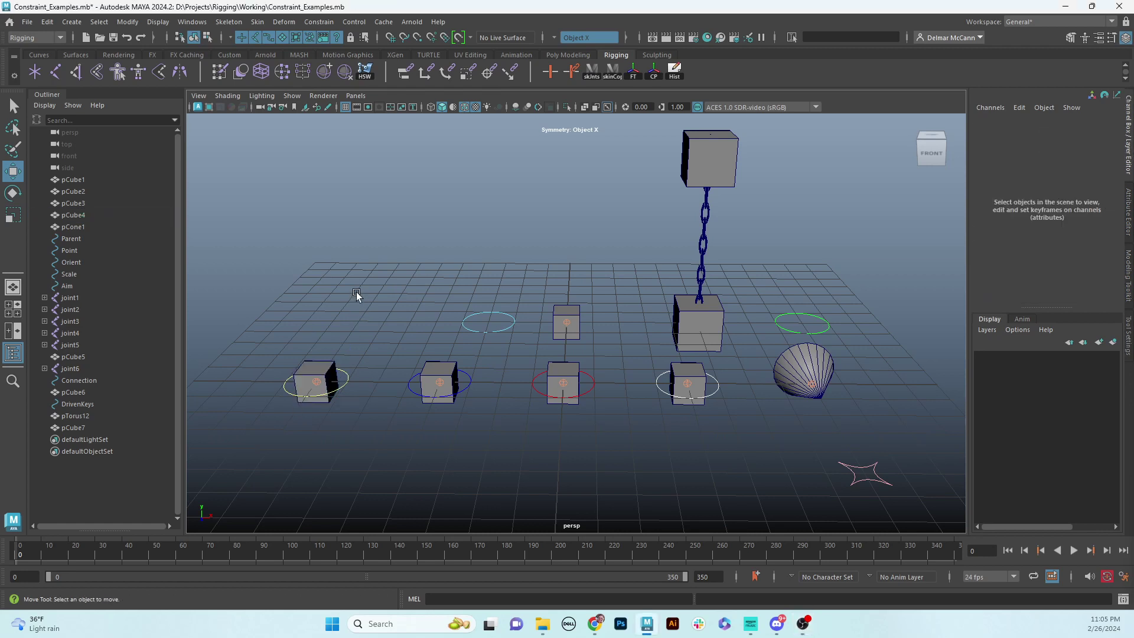
{"action": "left_click", "coordinate": [316, 380]}
{"action": "left_click", "coordinate": [345, 445]}
{"action": "left_click", "coordinate": [347, 378]}
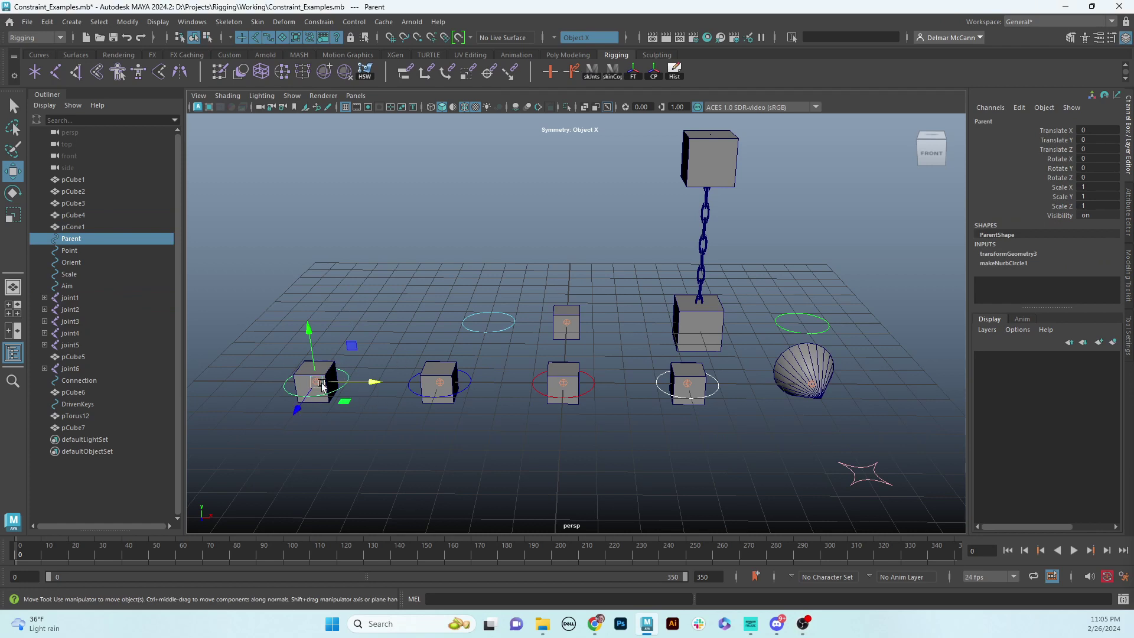
{"action": "left_click", "coordinate": [503, 454]}
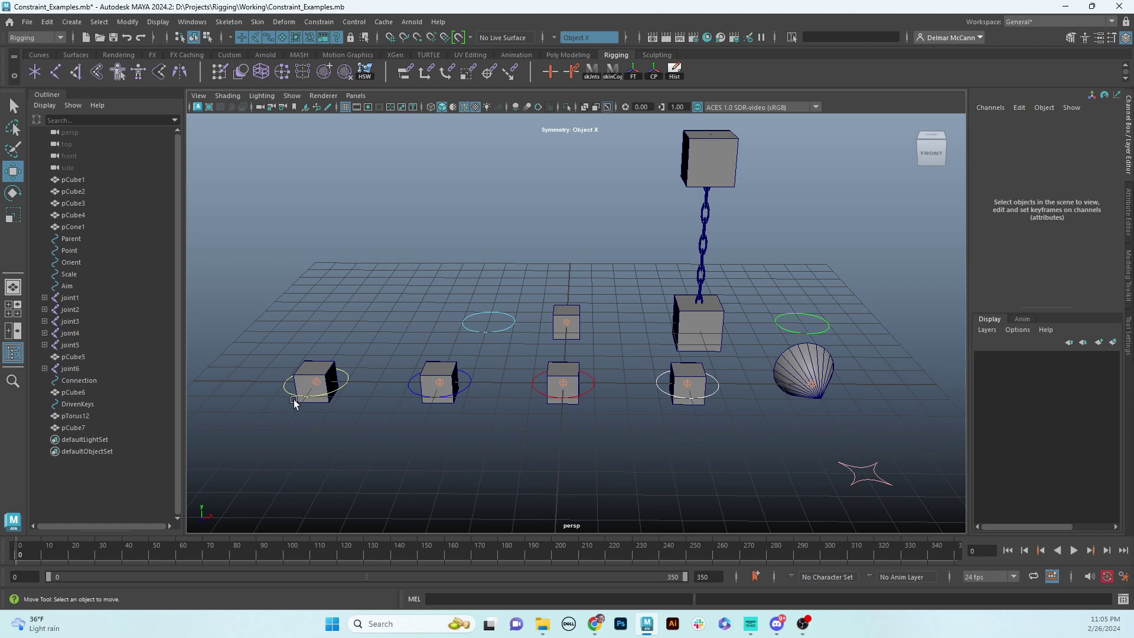
{"action": "left_click", "coordinate": [345, 384]}
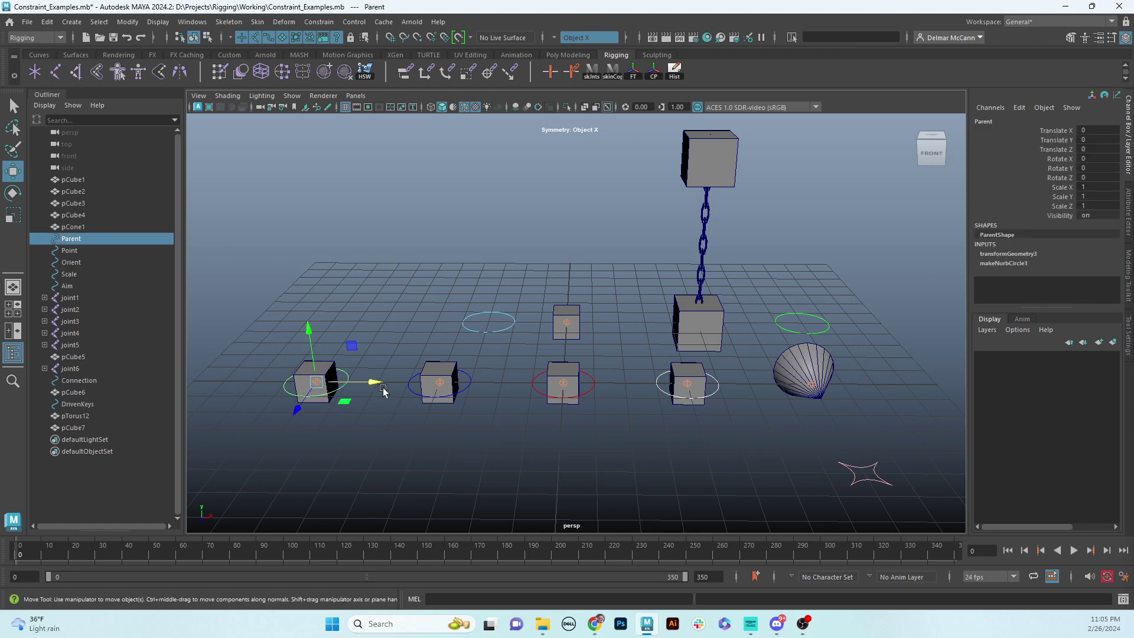
{"action": "left_click", "coordinate": [413, 393]}
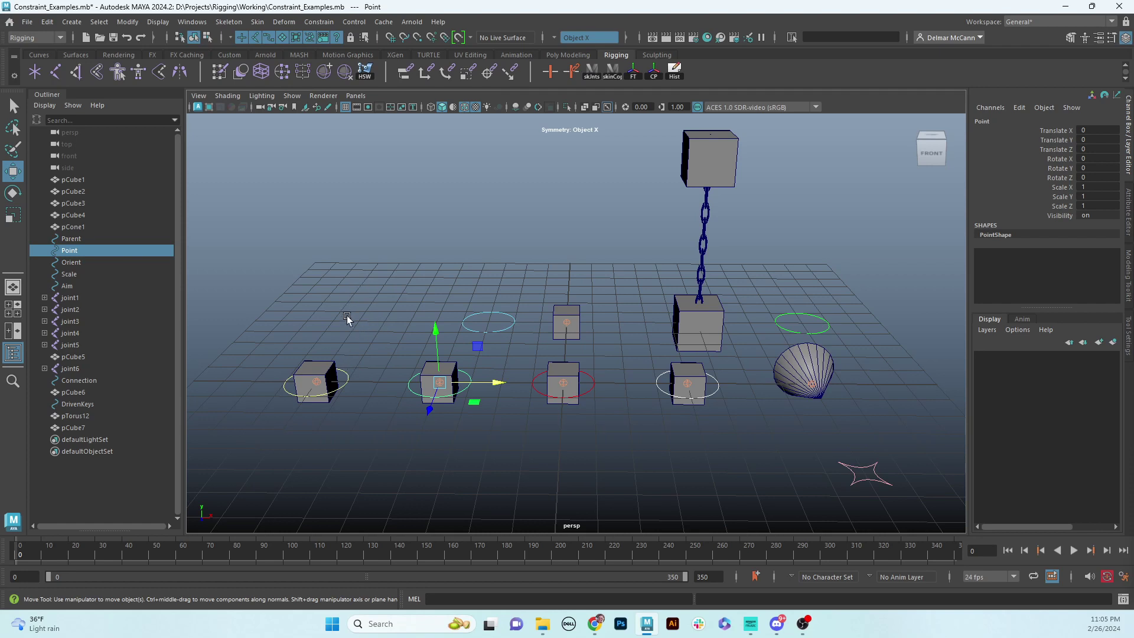
{"action": "left_click", "coordinate": [348, 379]}
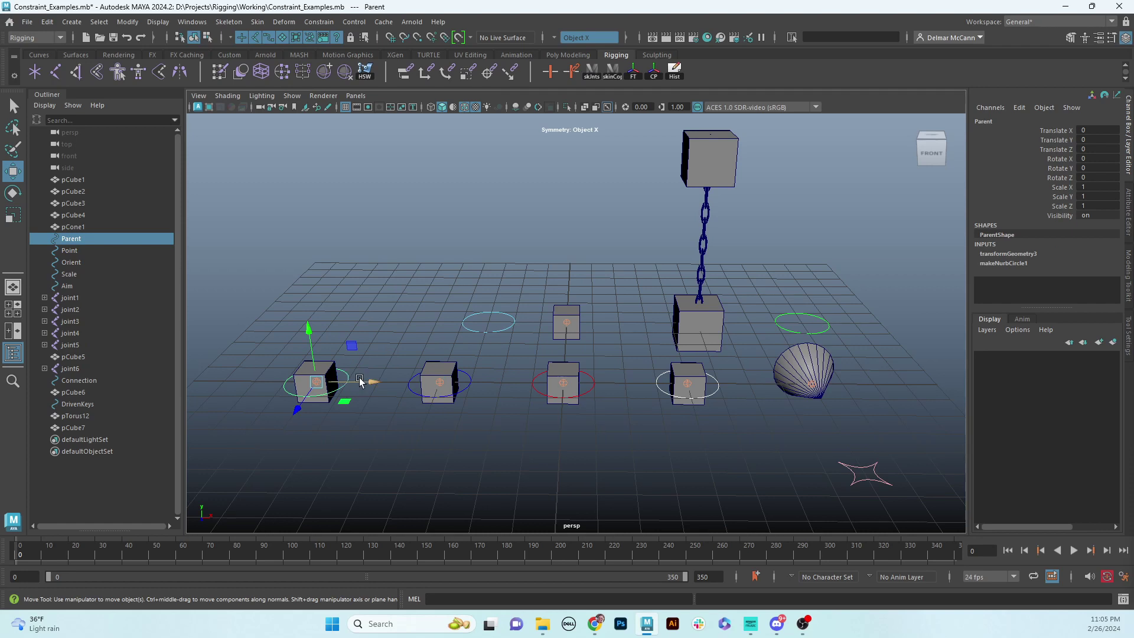
{"action": "left_click", "coordinate": [345, 306]}
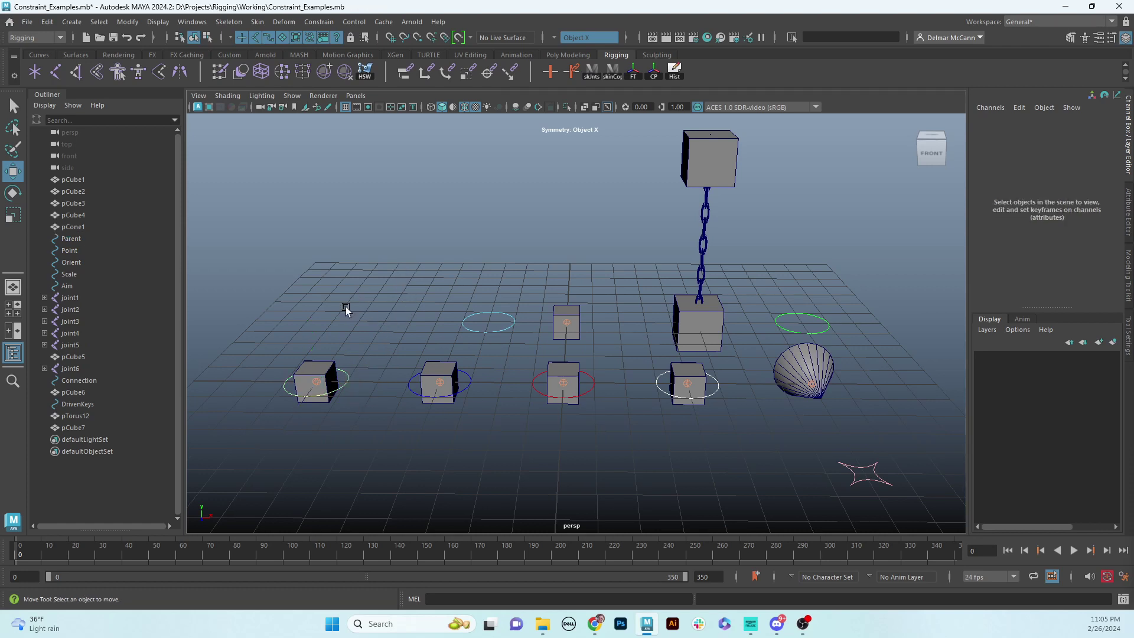
Step: With the leftmost cube's joint selected, switch the menu set to Animation, review the available constraint types, and clear the selection
{"action": "left_click", "coordinate": [317, 382]}
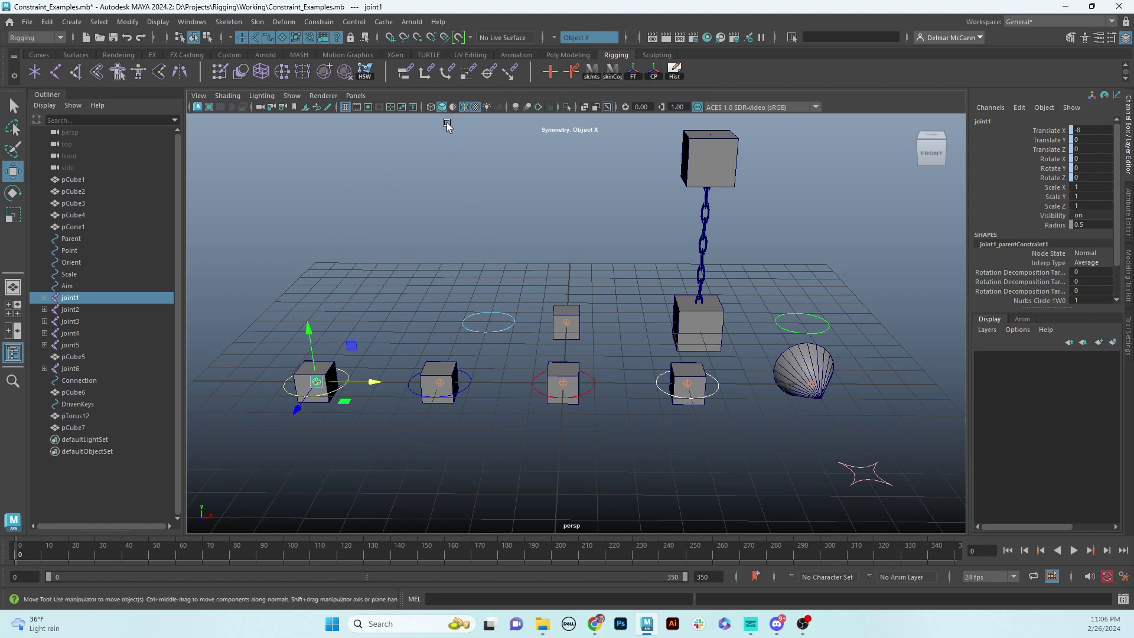
{"action": "left_click", "coordinate": [61, 38]}
{"action": "left_click", "coordinate": [25, 75]}
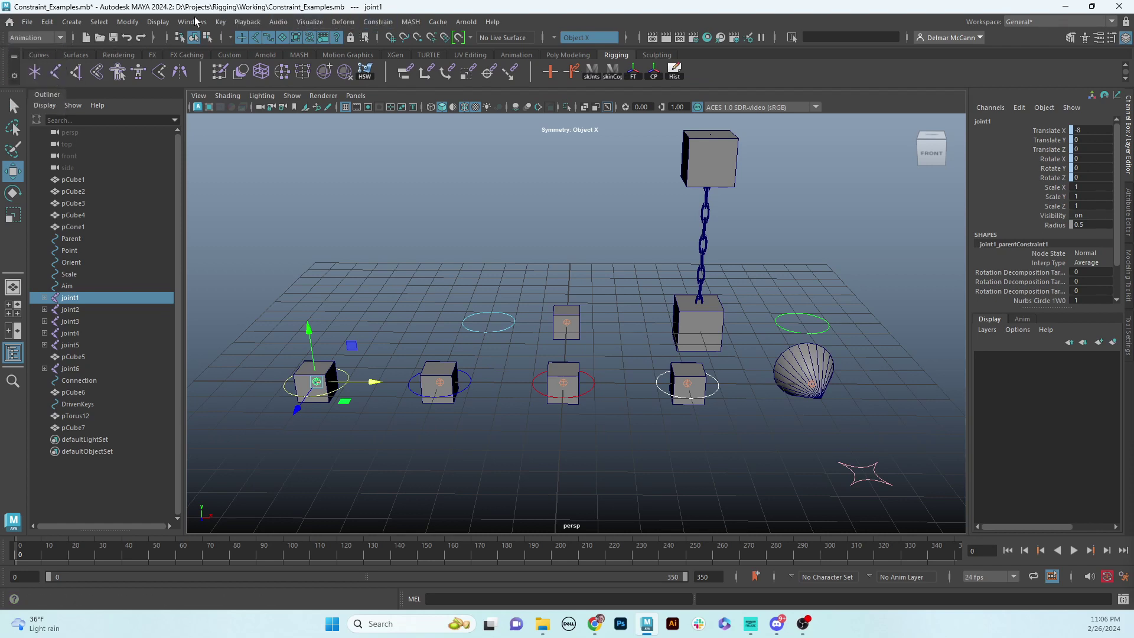
{"action": "left_click", "coordinate": [381, 27]}
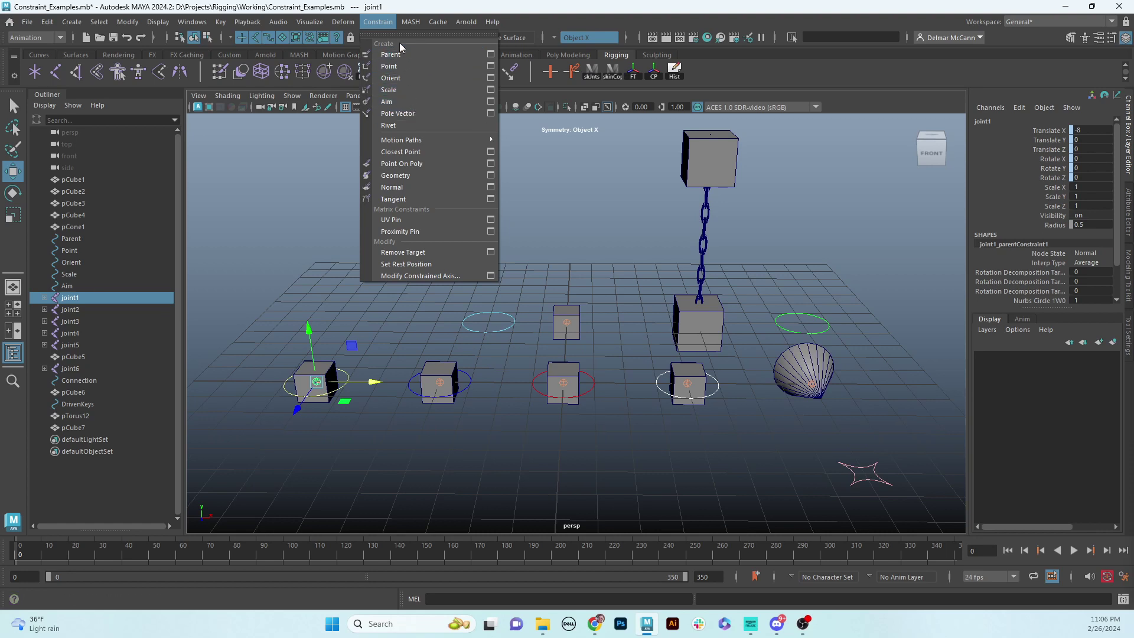
{"action": "left_click", "coordinate": [380, 25]}
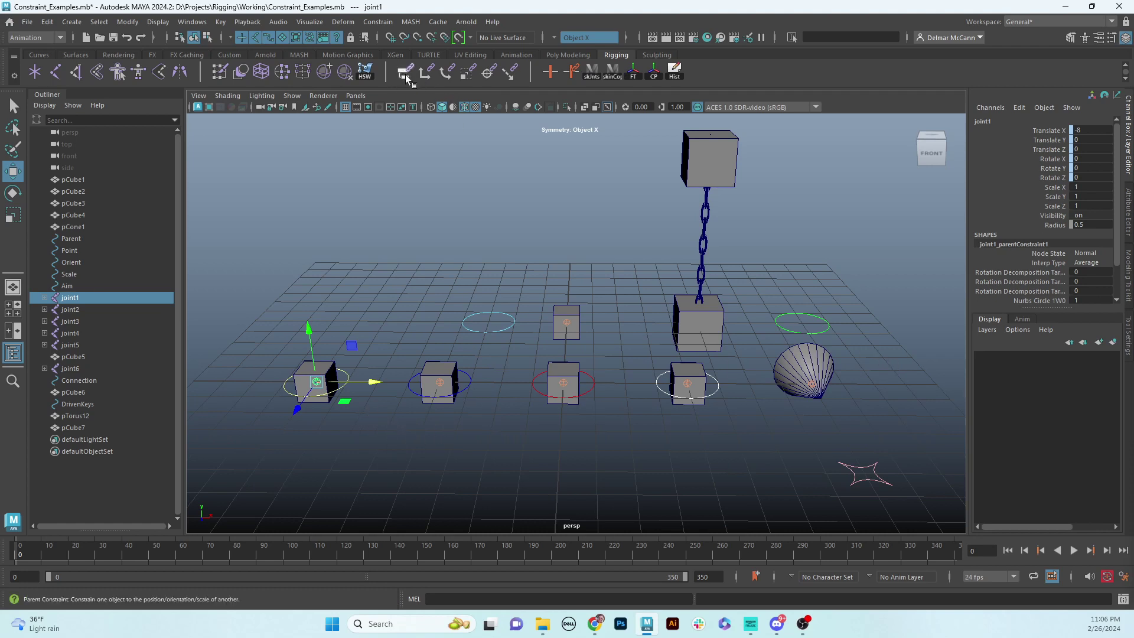
{"action": "left_click", "coordinate": [395, 440]}
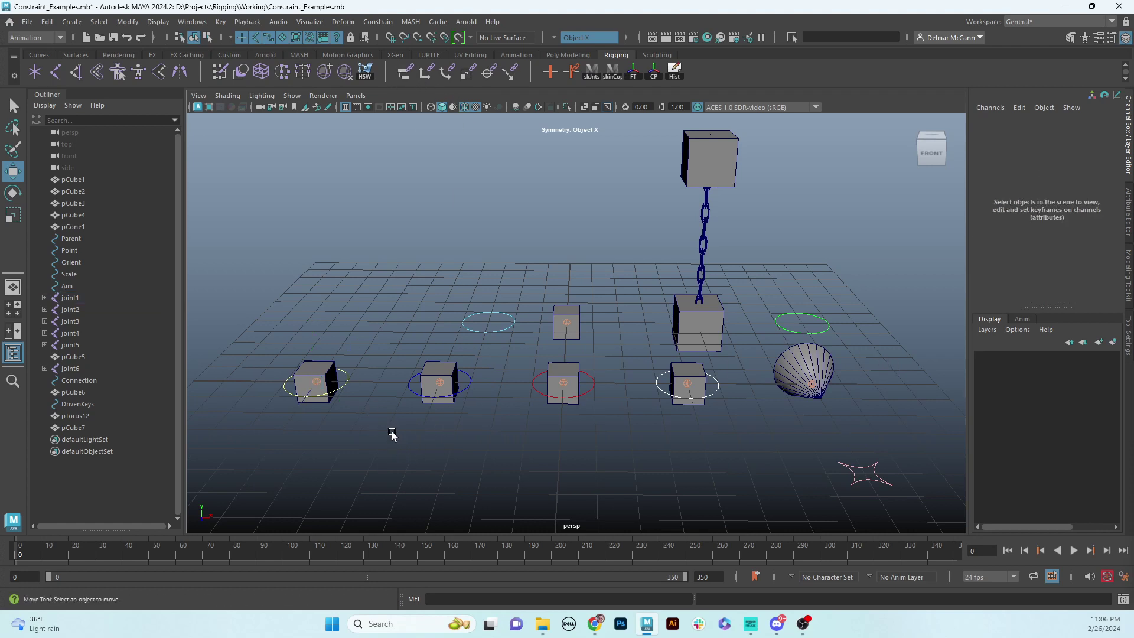
Step: Test the Parent control around the leftmost cube by moving and rotating it, undoing each change
{"action": "left_click", "coordinate": [343, 384]}
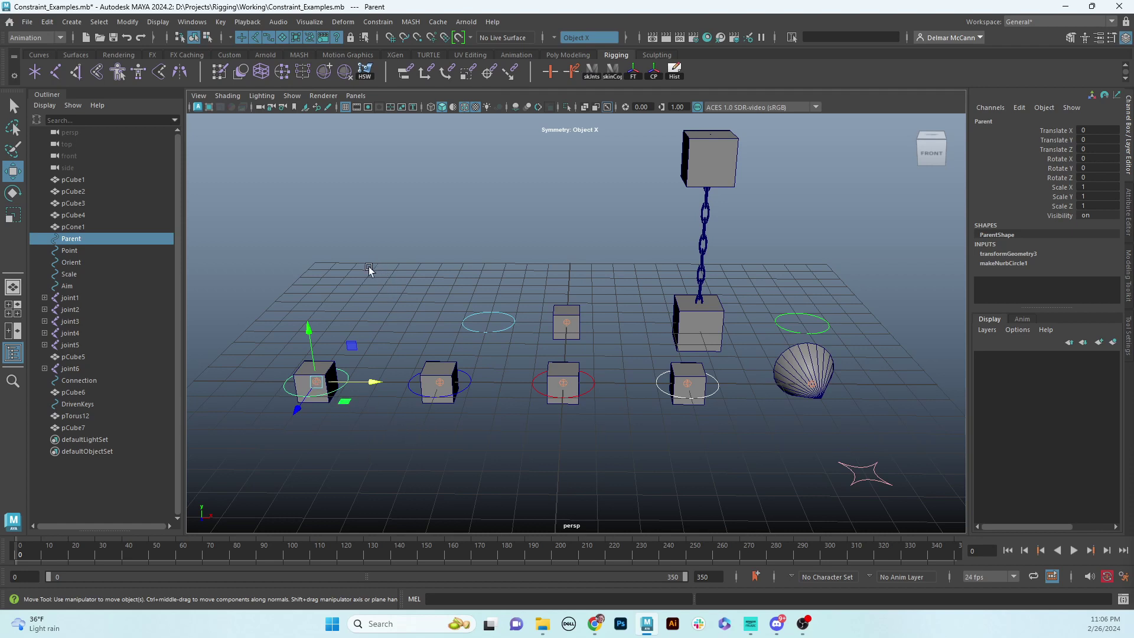
{"action": "left_click", "coordinate": [344, 284]}
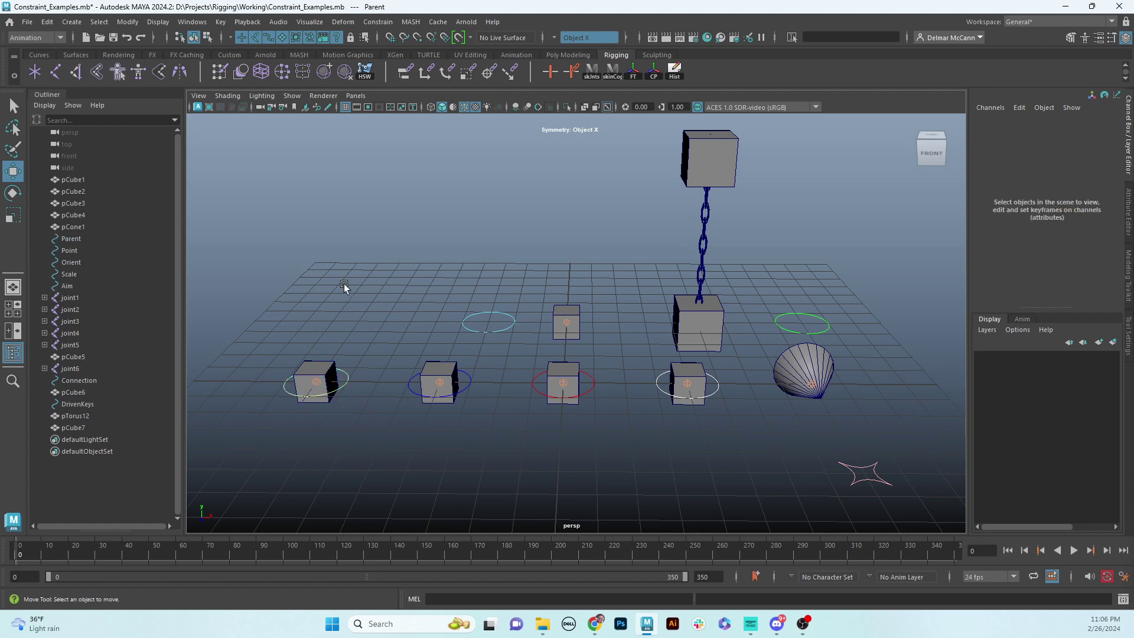
{"action": "left_click", "coordinate": [345, 382]}
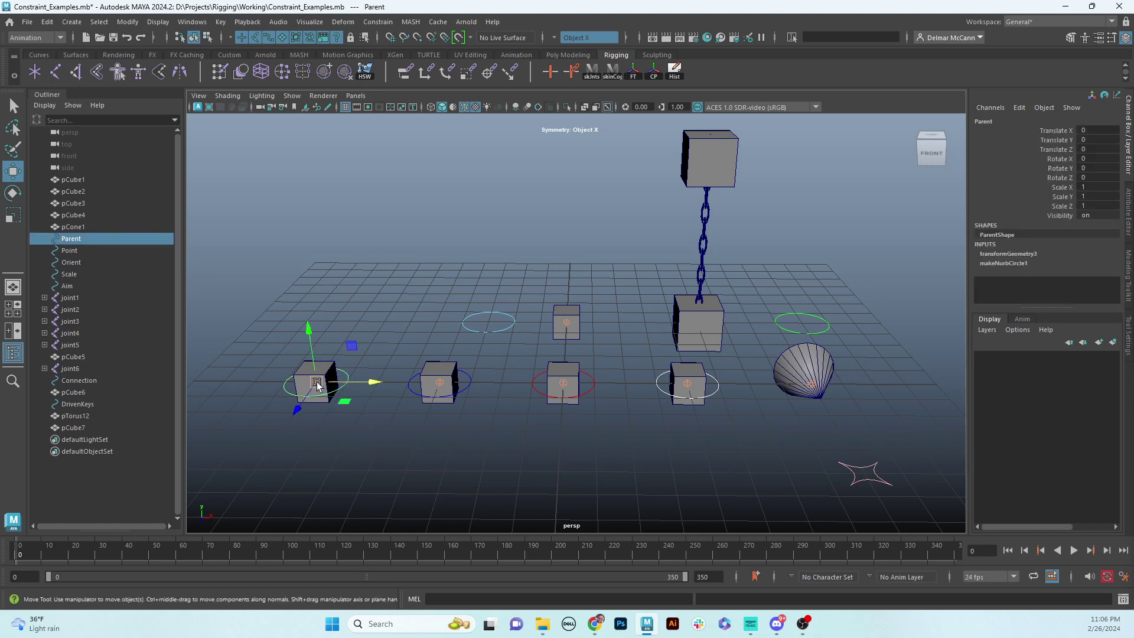
{"action": "left_click_drag", "start_coordinate": [316, 383], "coordinate": [310, 371]}
{"action": "key", "text": "ctrl+z"}
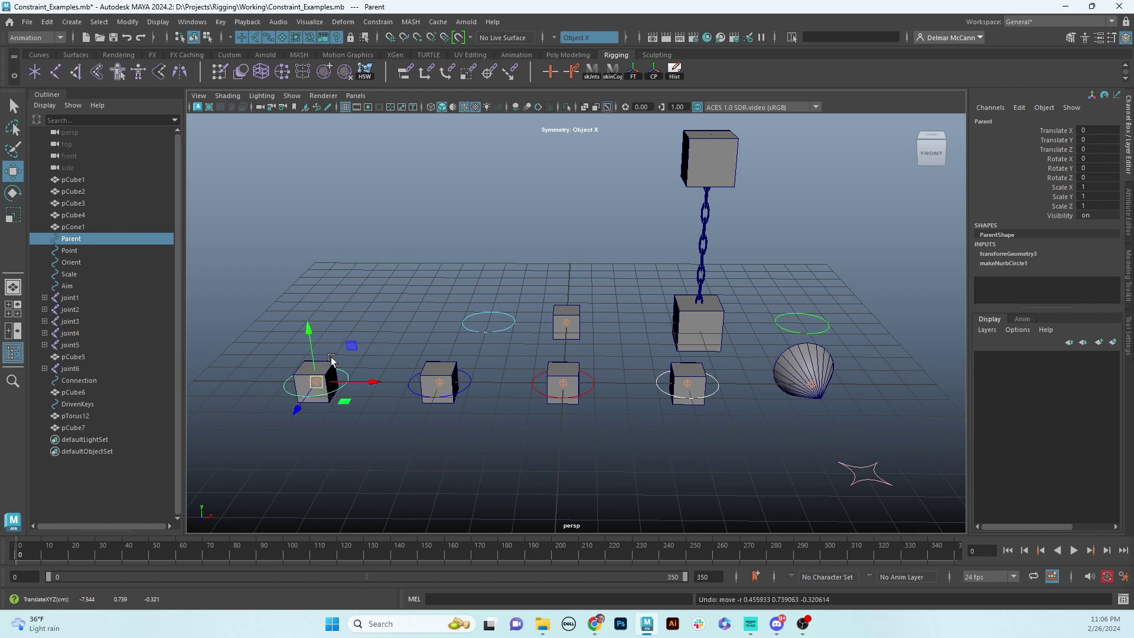
{"action": "key", "text": "e"}
{"action": "mouse_move", "coordinate": [363, 340]}
{"action": "left_mouse_down"}
{"action": "mouse_move", "coordinate": [347, 344]}
{"action": "mouse_move", "coordinate": [359, 355]}
{"action": "left_mouse_up"}
{"action": "key", "text": "ctrl+z"}
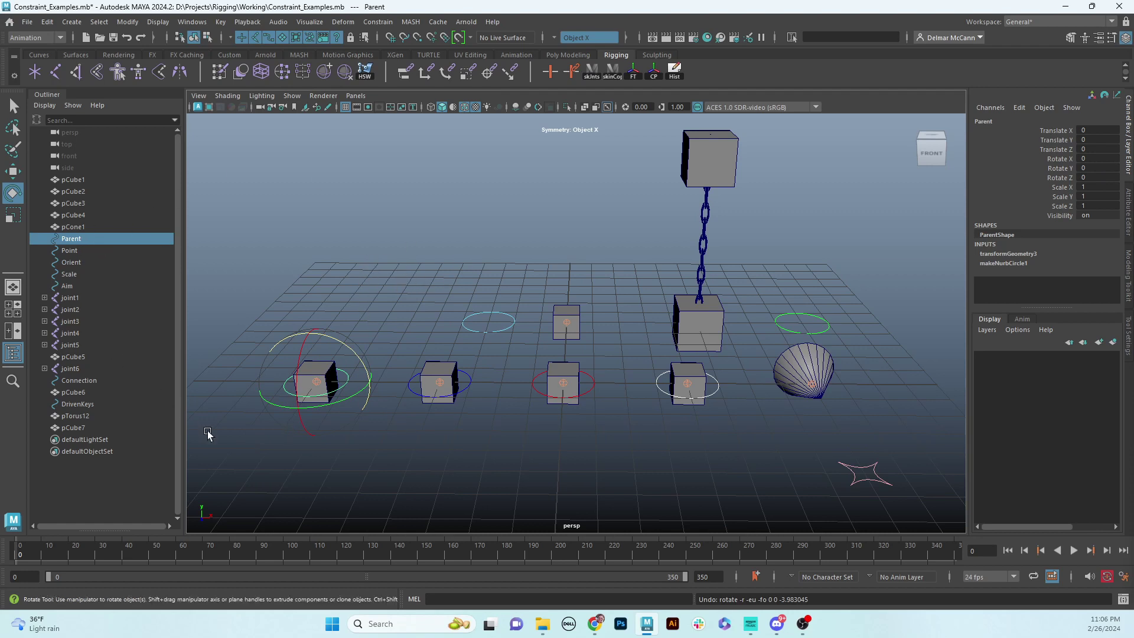
{"action": "left_click", "coordinate": [354, 267]}
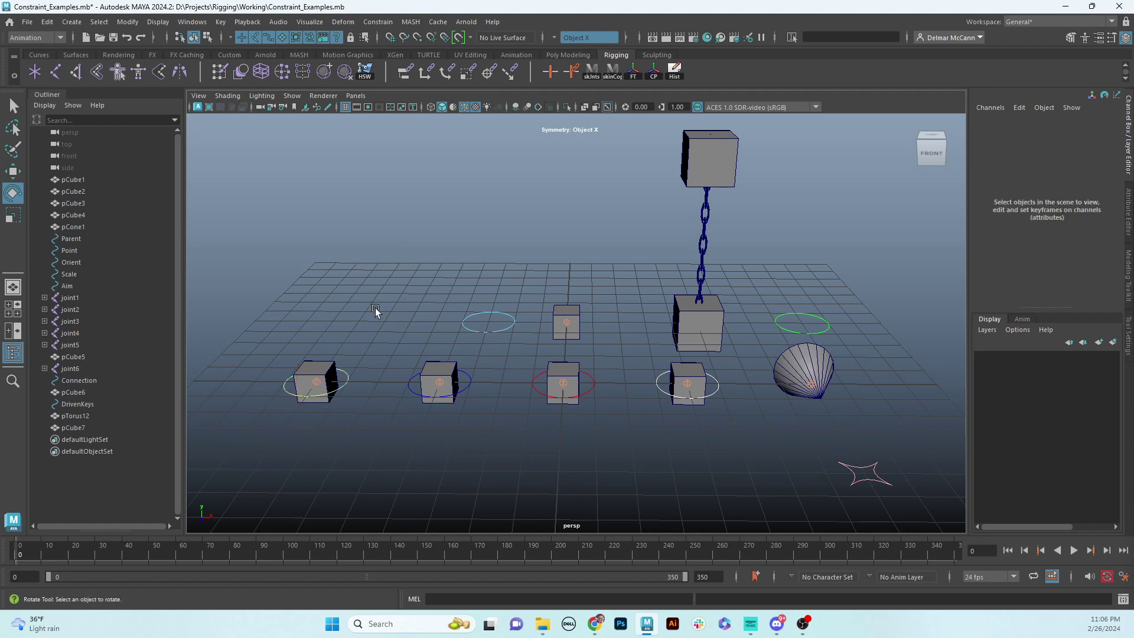
Step: Select the Point control around the second cube and highlight its Translate X, Y and Z channels
{"action": "left_click", "coordinate": [410, 389]}
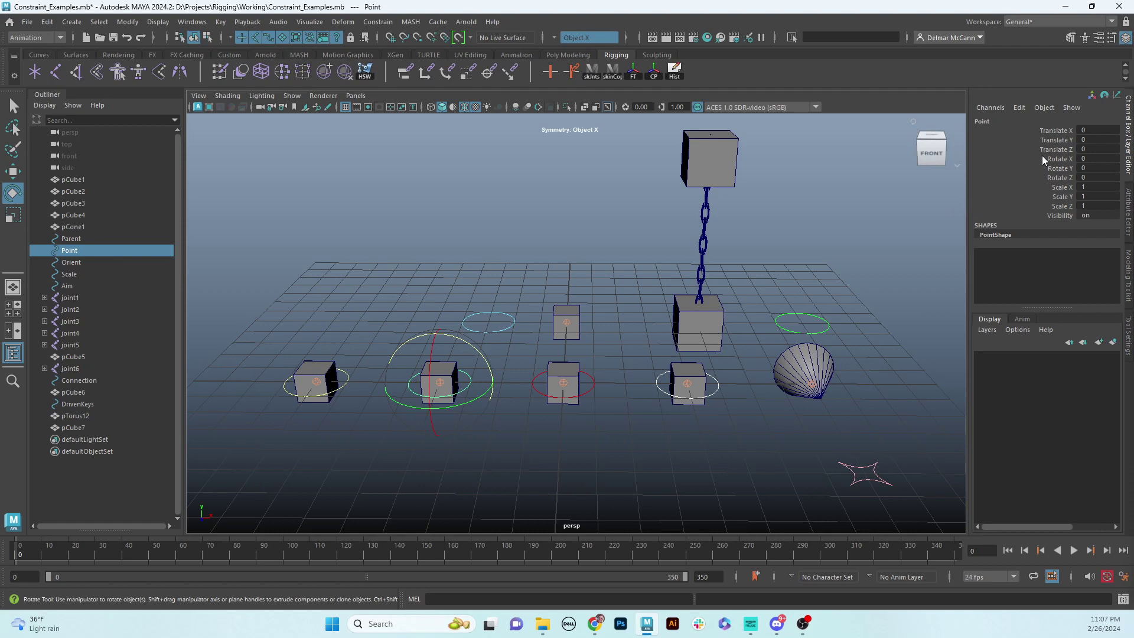
{"action": "left_click_drag", "start_coordinate": [1055, 131], "coordinate": [1065, 151]}
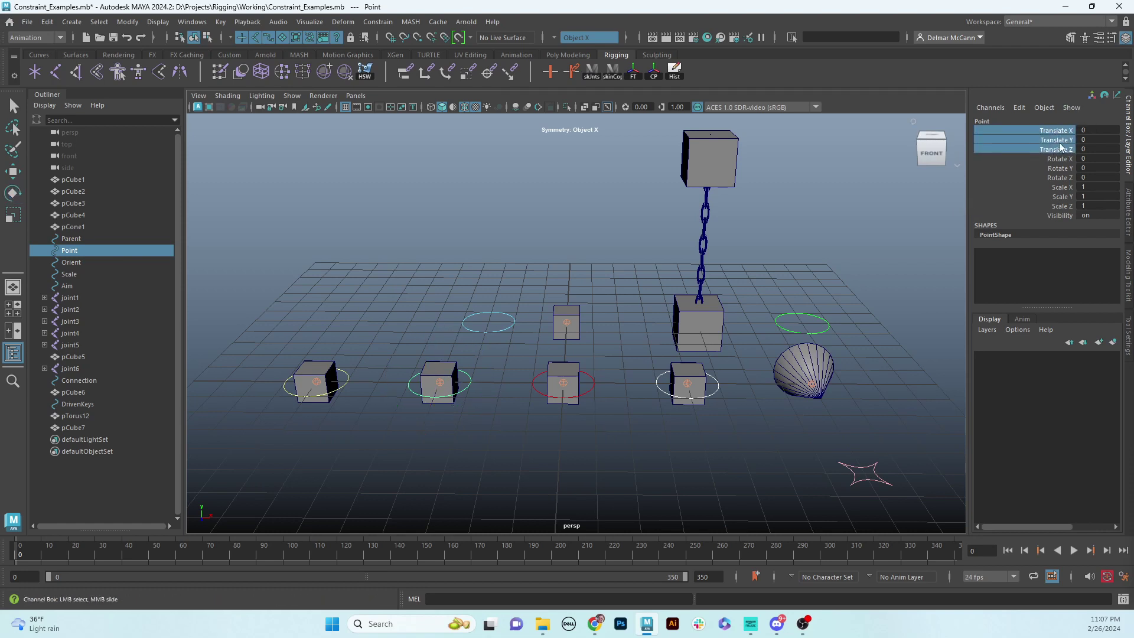
{"action": "left_click", "coordinate": [466, 405]}
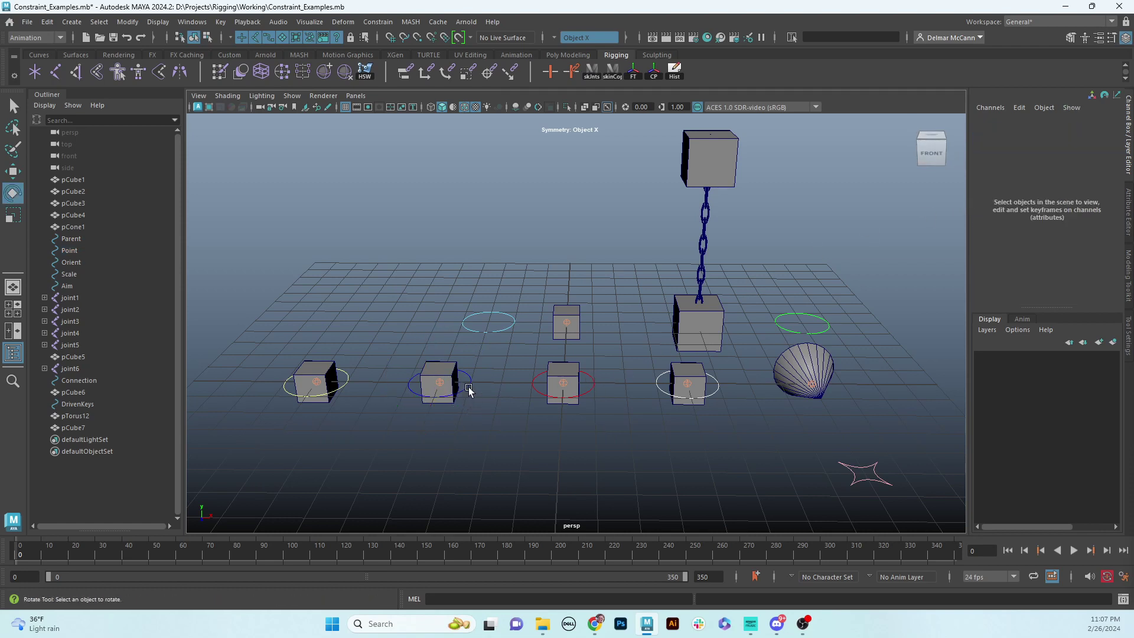
Step: Test the Point control by moving it upward, undoing the move, and rotating it on several axes
{"action": "left_click", "coordinate": [471, 390]}
{"action": "key", "text": "w"}
{"action": "middle_click_drag", "start_coordinate": [485, 392], "coordinate": [484, 287]}
{"action": "key", "text": "ctrl+z"}
{"action": "key", "text": "e"}
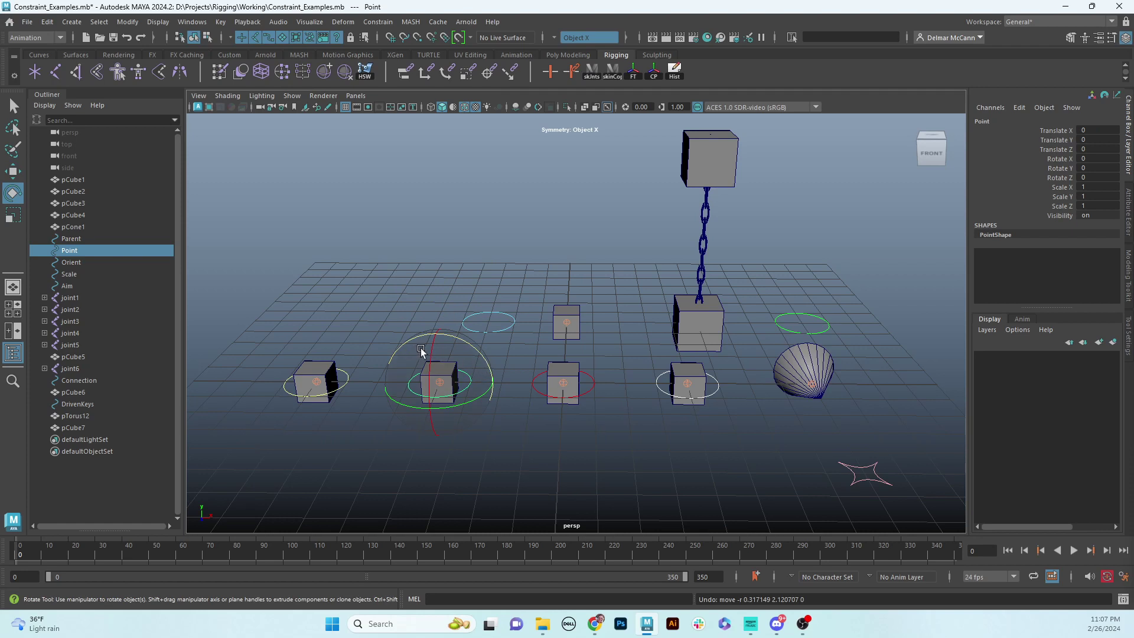
{"action": "left_click_drag", "start_coordinate": [430, 348], "coordinate": [483, 353]}
{"action": "left_click_drag", "start_coordinate": [435, 322], "coordinate": [481, 348]}
{"action": "left_click", "coordinate": [392, 279]}
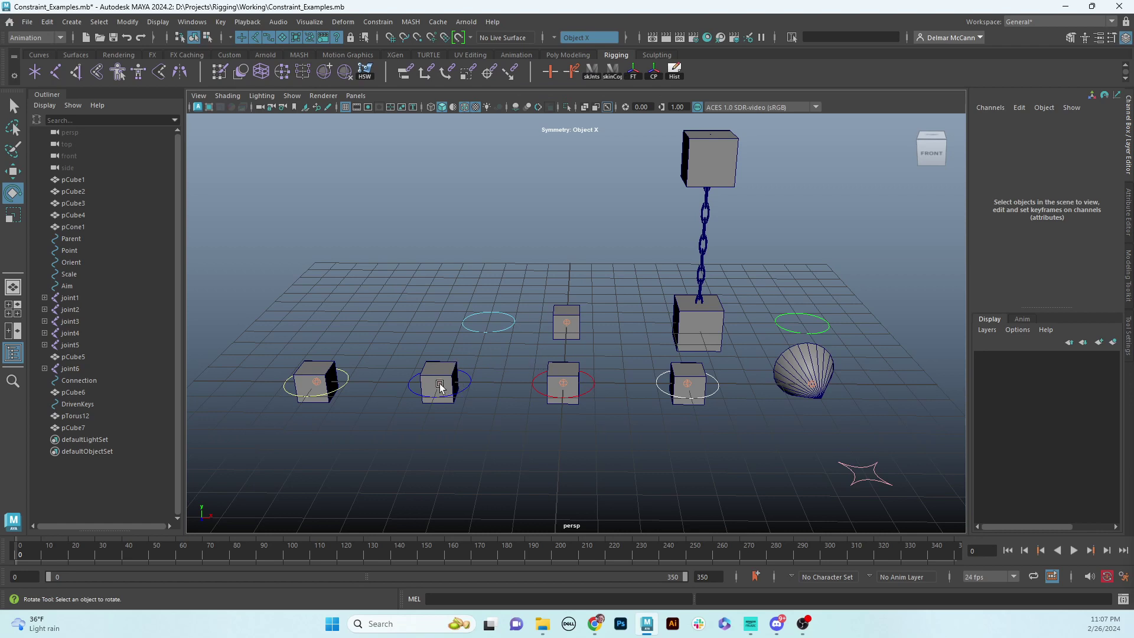
Step: Test the Orient control around the third cube by rotating and moving it, undoing each change
{"action": "left_click", "coordinate": [595, 384]}
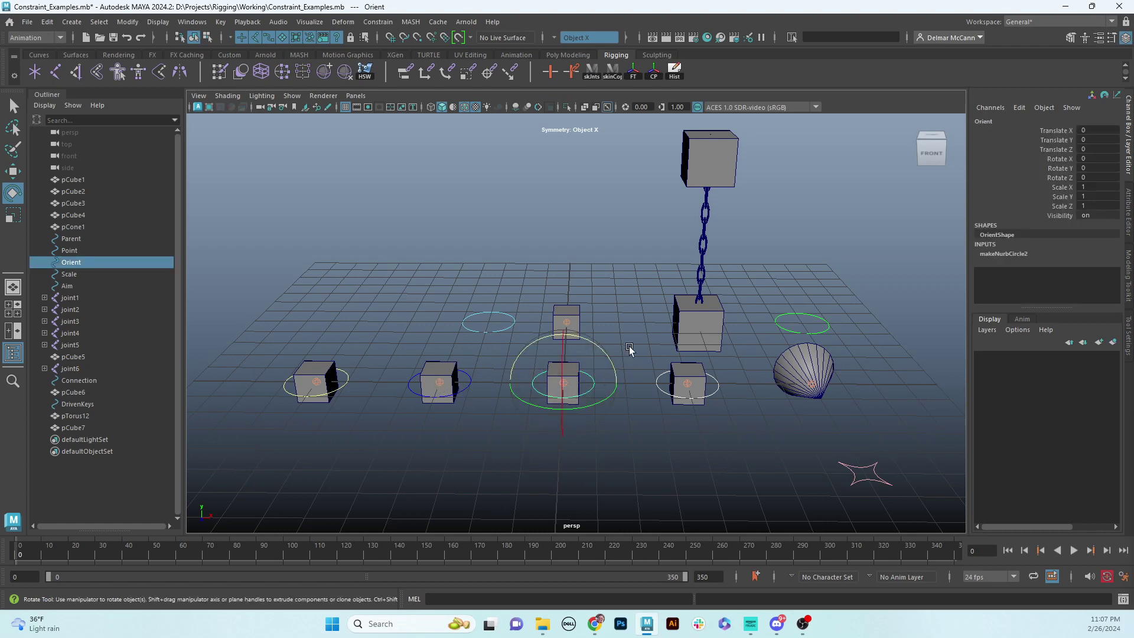
{"action": "left_click_drag", "start_coordinate": [601, 348], "coordinate": [580, 369]}
{"action": "key", "text": "ctrl+z"}
{"action": "key", "text": "ctrl+z"}
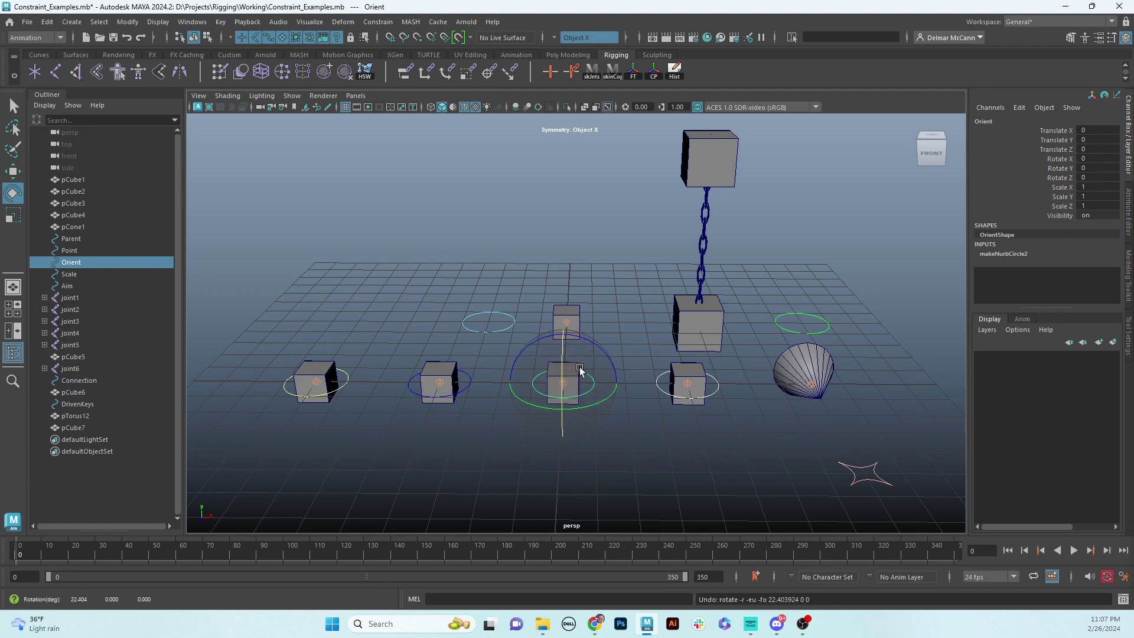
{"action": "key", "text": "w"}
{"action": "middle_click_drag", "start_coordinate": [603, 349], "coordinate": [619, 313]}
{"action": "key", "text": "z"}
{"action": "key", "text": "z"}
{"action": "key", "text": "z"}
{"action": "key", "text": "z"}
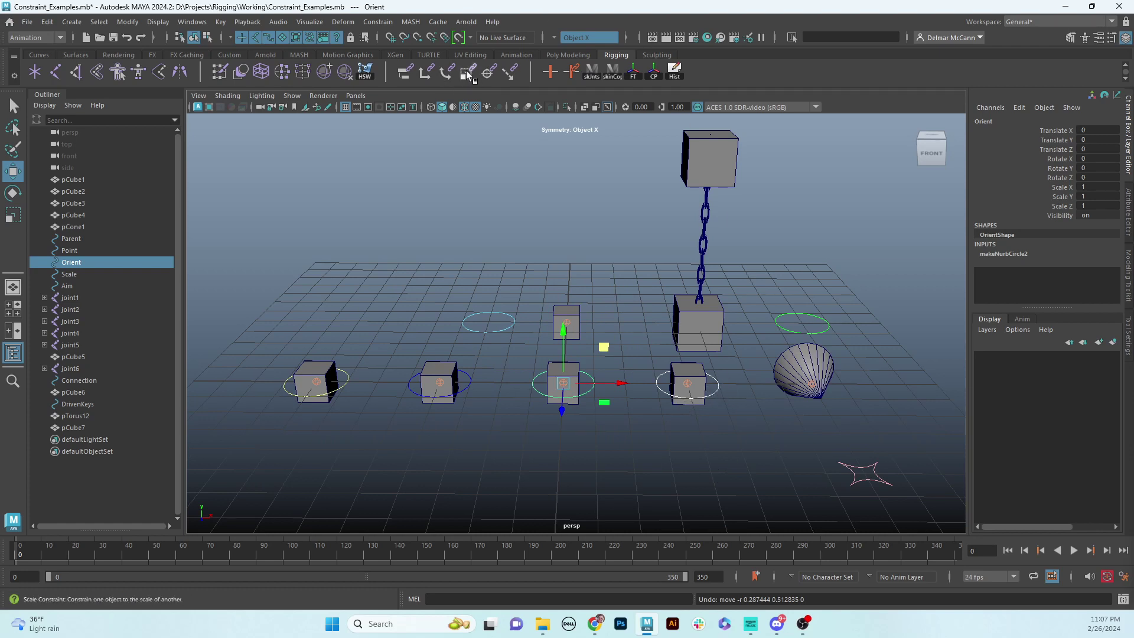
Step: Test the Scale control around the fourth cube by moving, rotating and uniformly scaling it, undoing each change
{"action": "left_click", "coordinate": [725, 408]}
{"action": "left_click", "coordinate": [718, 385]}
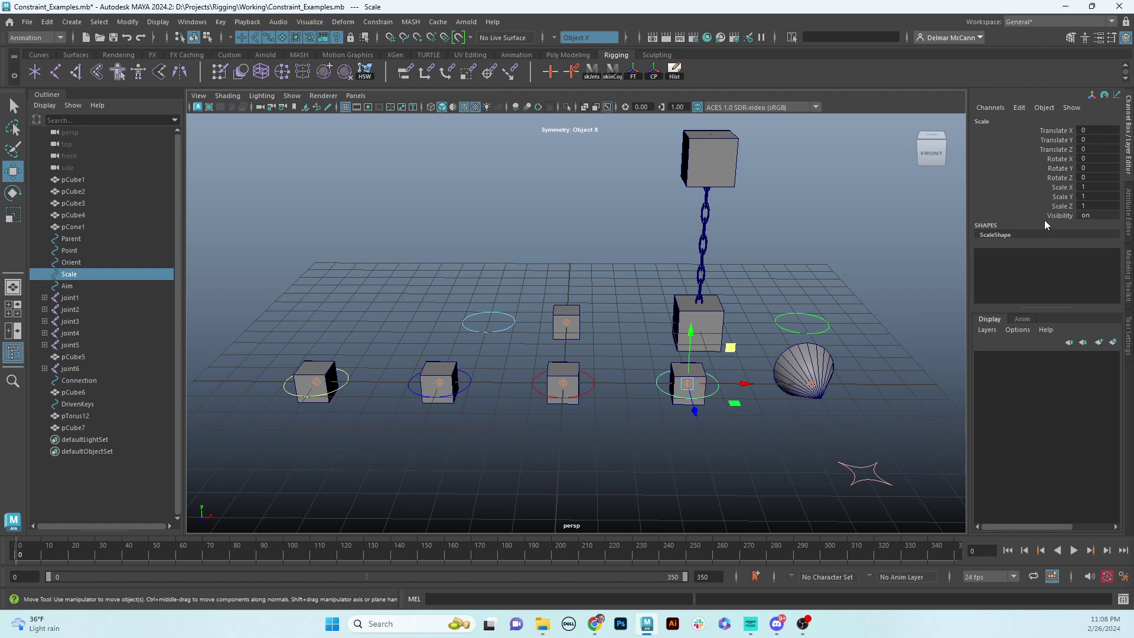
{"action": "mouse_move", "coordinate": [730, 348]}
{"action": "left_mouse_down"}
{"action": "mouse_move", "coordinate": [744, 329]}
{"action": "mouse_move", "coordinate": [726, 341]}
{"action": "left_mouse_up"}
{"action": "key", "text": "ctrl+z"}
{"action": "key", "text": "e"}
{"action": "key", "text": "ctrl+z"}
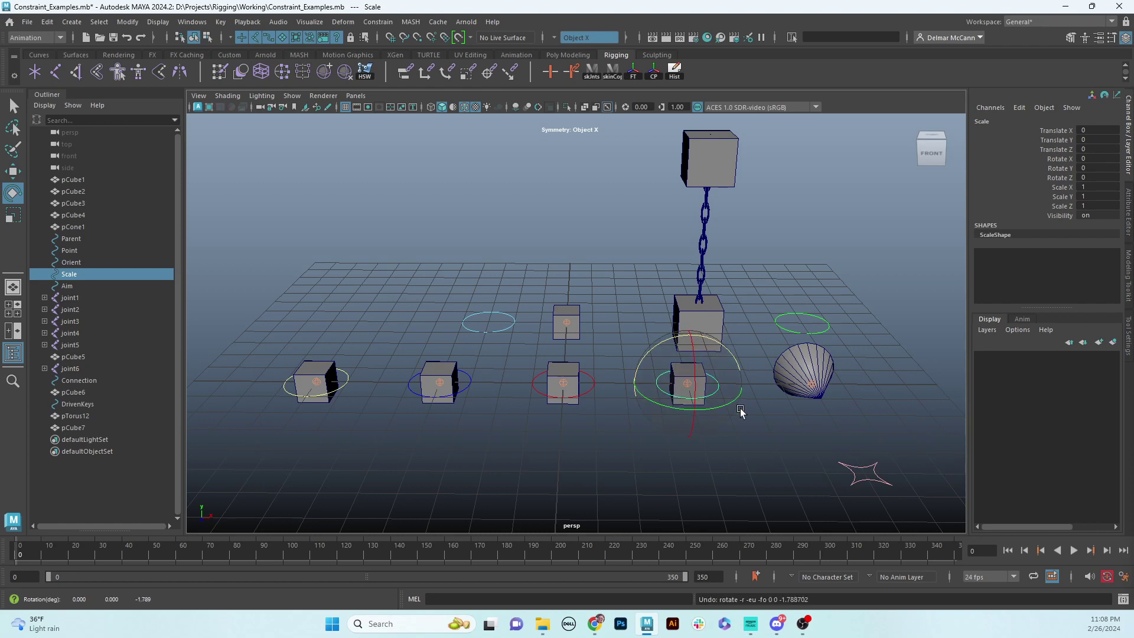
{"action": "key", "text": "r"}
{"action": "mouse_move", "coordinate": [688, 384]}
{"action": "left_mouse_down"}
{"action": "mouse_move", "coordinate": [755, 355]}
{"action": "mouse_move", "coordinate": [662, 389]}
{"action": "mouse_move", "coordinate": [700, 381]}
{"action": "left_mouse_up"}
{"action": "key", "text": "ctrl+z"}
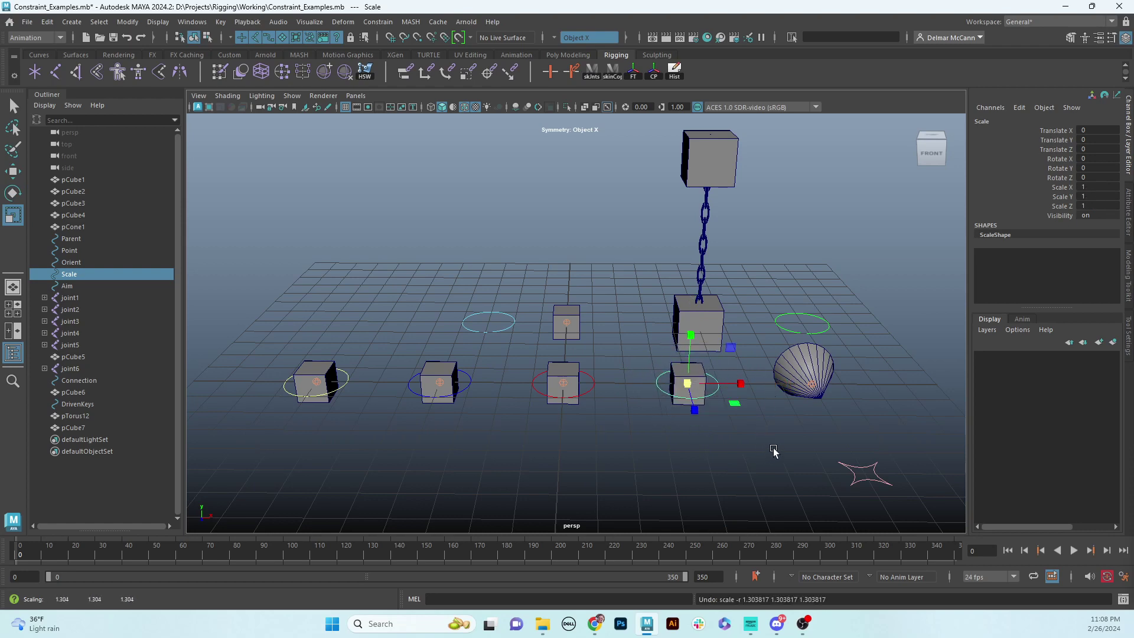
Step: Test the Aim control in front of the cone by moving it slightly in X and Y, and undo the move
{"action": "left_click_drag", "start_coordinate": [774, 452], "coordinate": [725, 405], "text": "alt"}
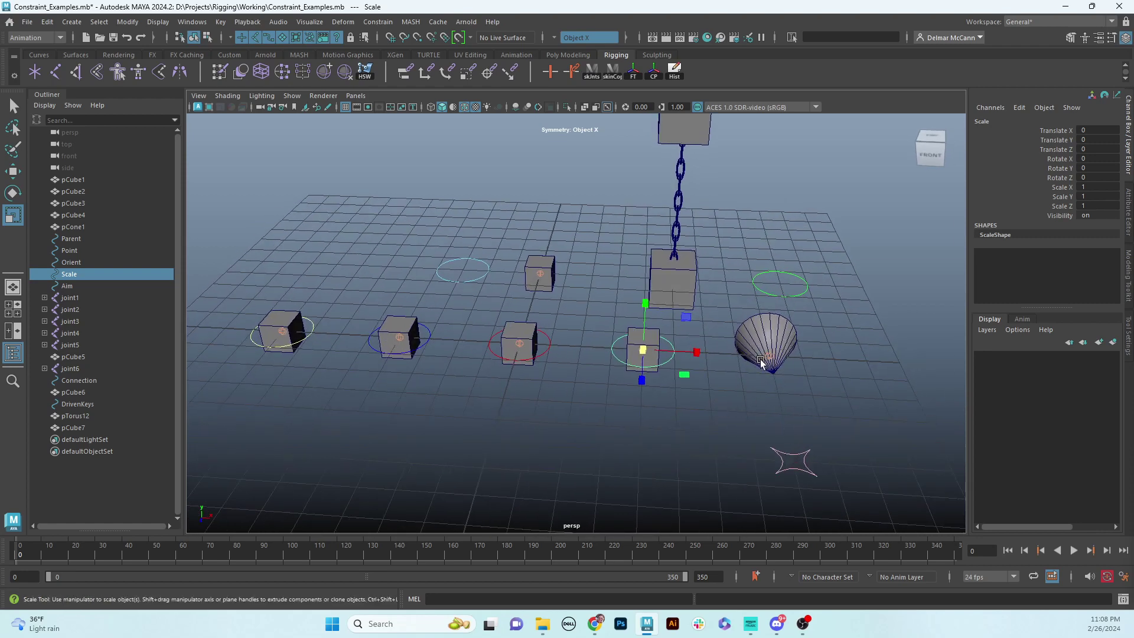
{"action": "left_click", "coordinate": [796, 457]}
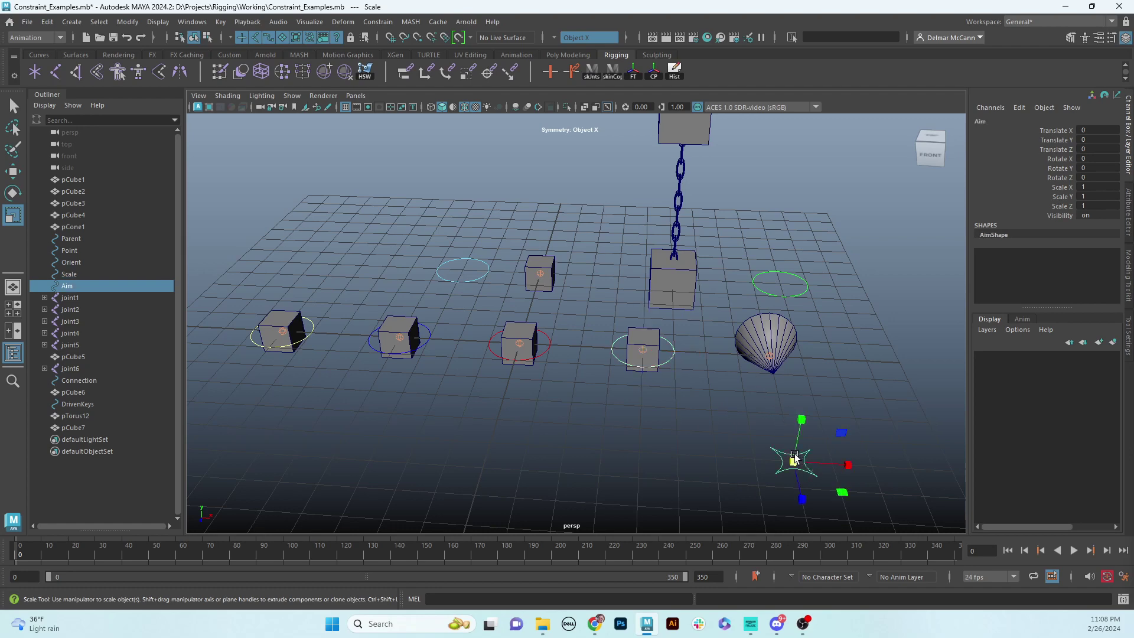
{"action": "left_click_drag", "start_coordinate": [818, 459], "coordinate": [744, 424], "text": "alt"}
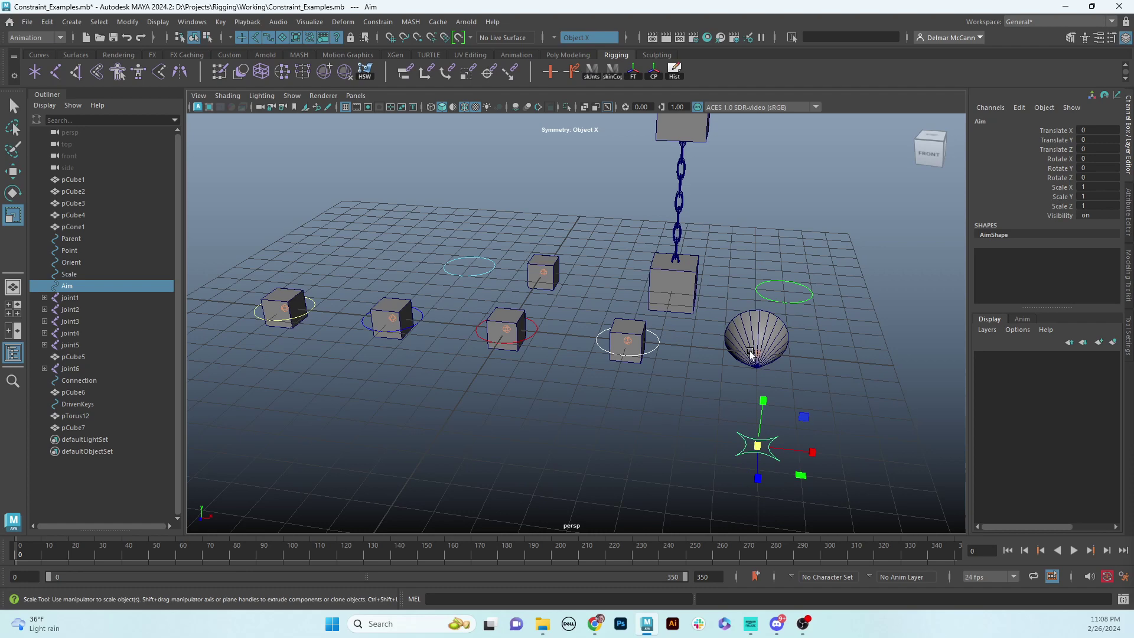
{"action": "left_click_drag", "start_coordinate": [725, 394], "coordinate": [737, 396], "text": "alt"}
{"action": "key", "text": "w"}
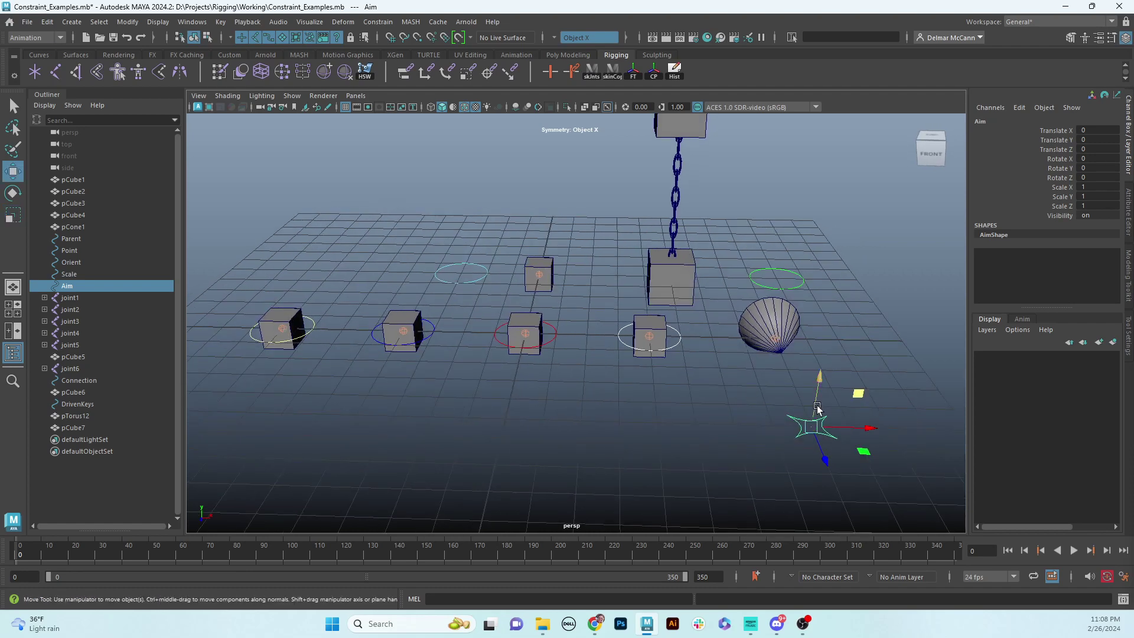
{"action": "mouse_move", "coordinate": [857, 393]}
{"action": "left_mouse_down"}
{"action": "mouse_move", "coordinate": [924, 385]}
{"action": "mouse_move", "coordinate": [735, 407]}
{"action": "mouse_move", "coordinate": [881, 210]}
{"action": "mouse_move", "coordinate": [706, 346]}
{"action": "mouse_move", "coordinate": [897, 353]}
{"action": "mouse_move", "coordinate": [754, 300]}
{"action": "mouse_move", "coordinate": [851, 410]}
{"action": "mouse_move", "coordinate": [883, 294]}
{"action": "mouse_move", "coordinate": [761, 421]}
{"action": "mouse_move", "coordinate": [922, 419]}
{"action": "mouse_move", "coordinate": [738, 384]}
{"action": "mouse_move", "coordinate": [936, 395]}
{"action": "mouse_move", "coordinate": [776, 351]}
{"action": "mouse_move", "coordinate": [827, 417]}
{"action": "mouse_move", "coordinate": [871, 372]}
{"action": "mouse_move", "coordinate": [795, 292]}
{"action": "mouse_move", "coordinate": [934, 438]}
{"action": "mouse_move", "coordinate": [782, 463]}
{"action": "mouse_move", "coordinate": [843, 256]}
{"action": "mouse_move", "coordinate": [896, 360]}
{"action": "mouse_move", "coordinate": [633, 384]}
{"action": "mouse_move", "coordinate": [992, 374]}
{"action": "mouse_move", "coordinate": [719, 380]}
{"action": "mouse_move", "coordinate": [794, 245]}
{"action": "mouse_move", "coordinate": [859, 393]}
{"action": "left_mouse_up"}
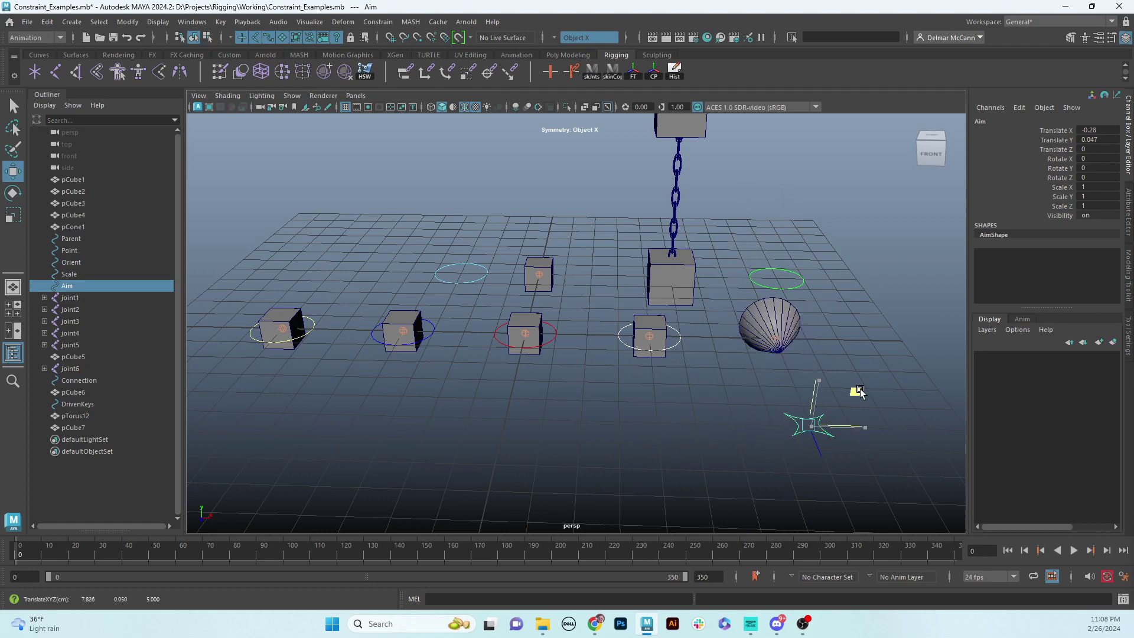
{"action": "key", "text": "ctrl+z"}
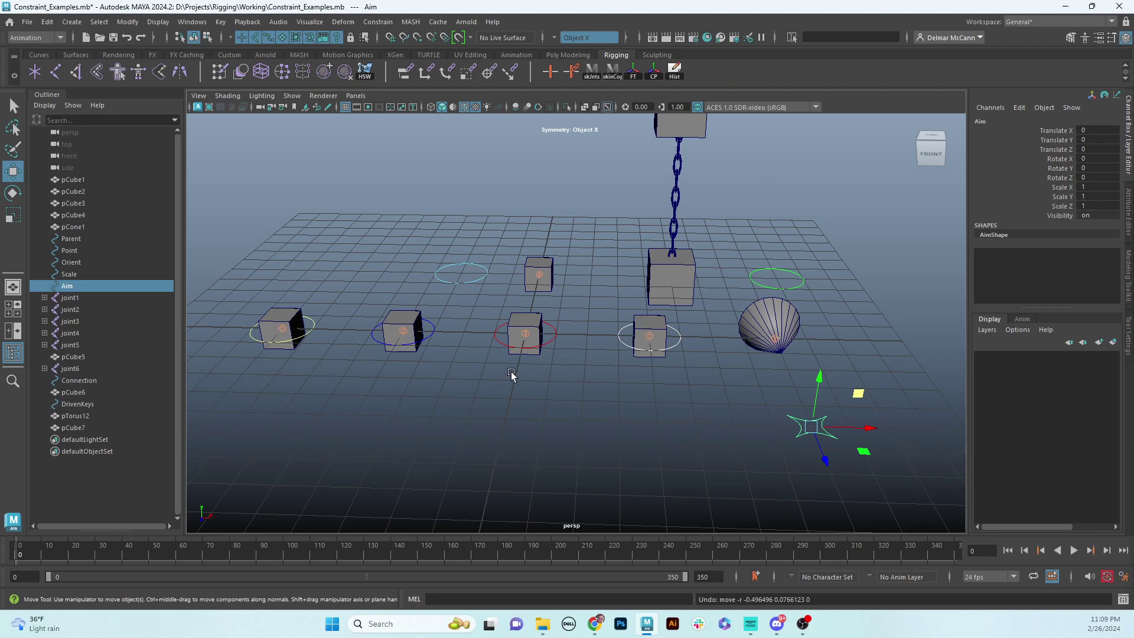
Step: Test the Point control around the second cube by moving it upward, and undo the move
{"action": "left_click", "coordinate": [433, 329]}
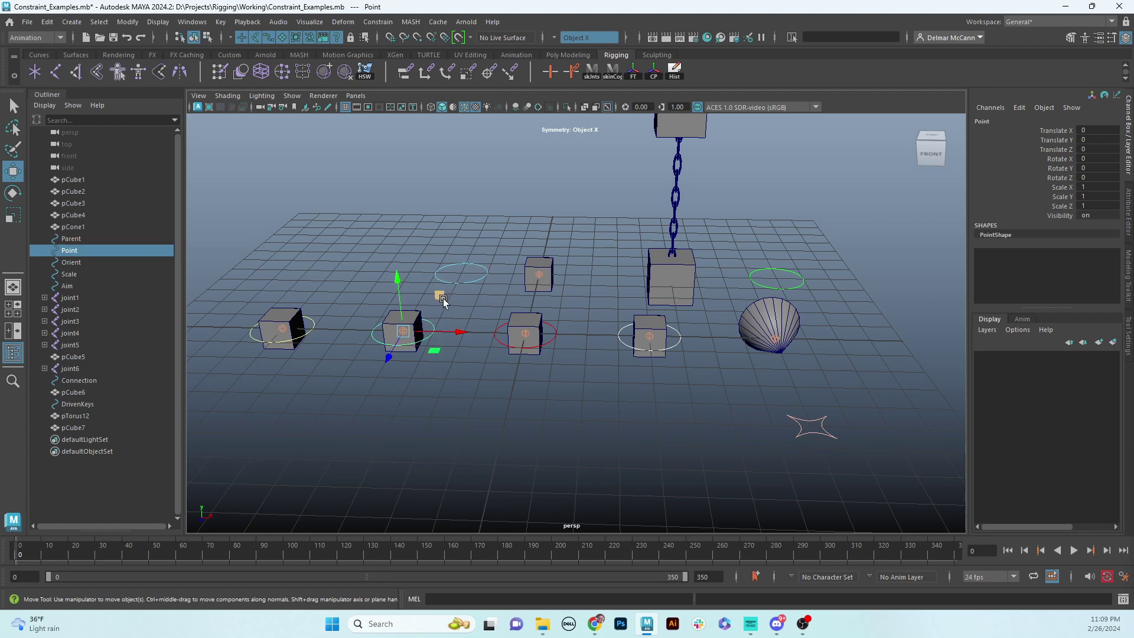
{"action": "left_click_drag", "start_coordinate": [443, 299], "coordinate": [428, 268]}
{"action": "key", "text": "ctrl+z"}
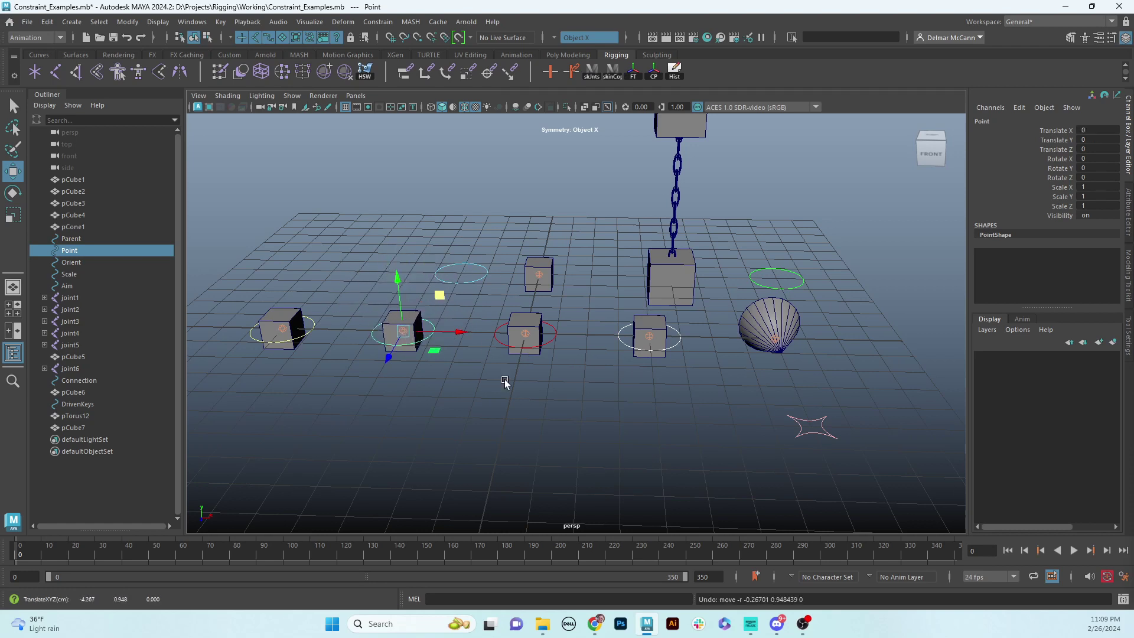
Step: Test the Orient control around the third cube by rotating it about Z, and undo the rotation
{"action": "left_click", "coordinate": [560, 337]}
{"action": "left_click", "coordinate": [556, 335]}
{"action": "key", "text": "e"}
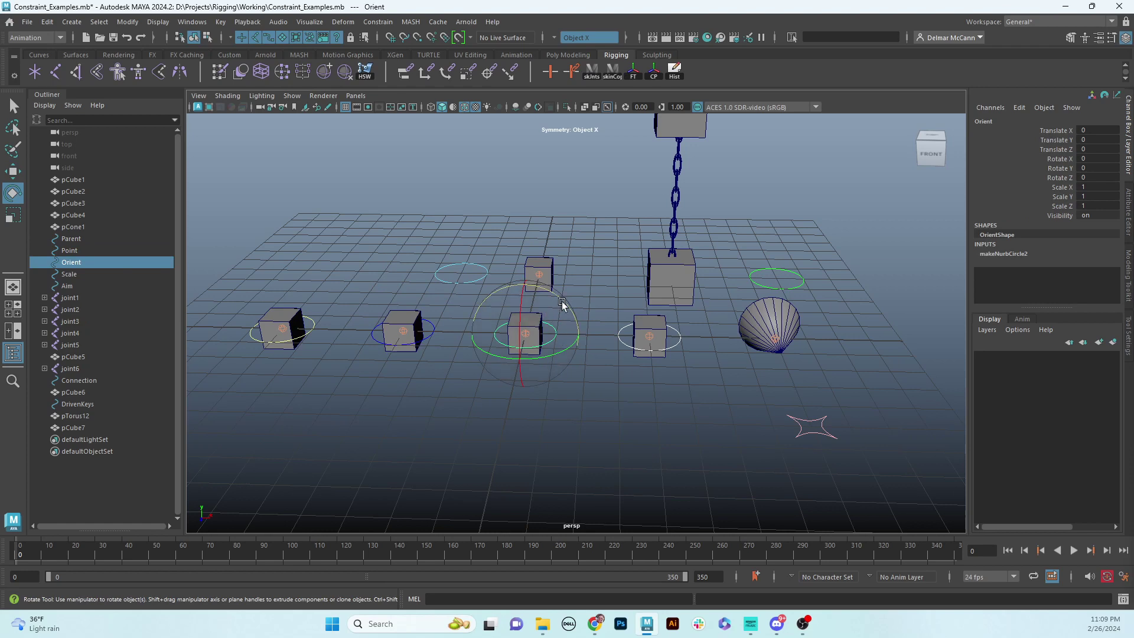
{"action": "mouse_move", "coordinate": [562, 305]}
{"action": "left_mouse_down"}
{"action": "mouse_move", "coordinate": [603, 316]}
{"action": "mouse_move", "coordinate": [577, 303]}
{"action": "left_mouse_up"}
{"action": "key", "text": "ctrl+z"}
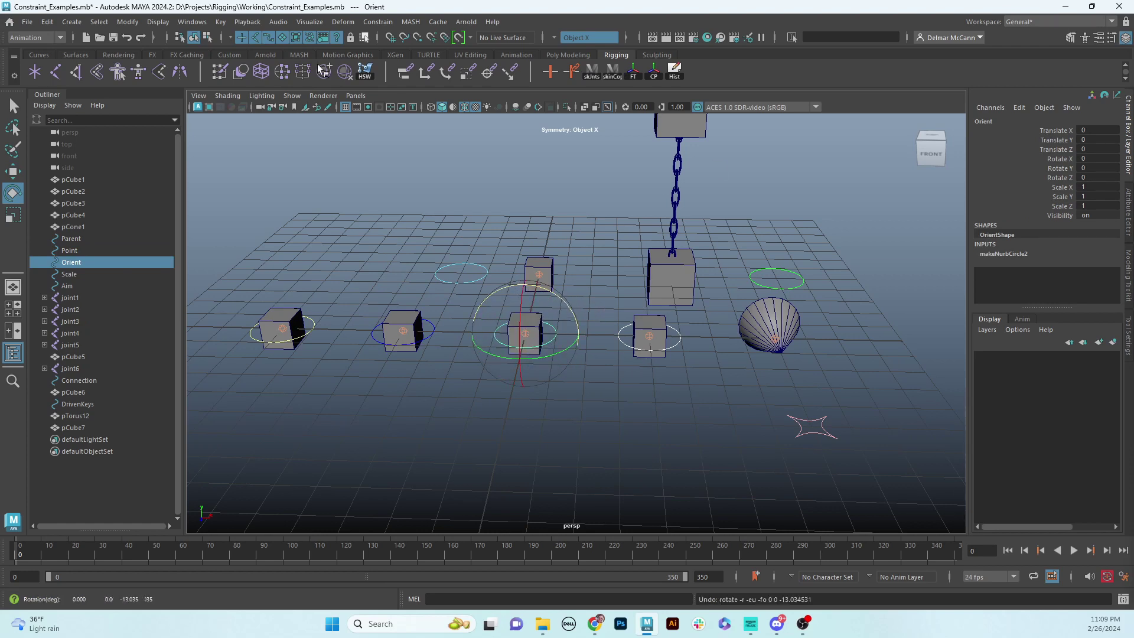
Step: Examine the Parent constraint options for maintain offset, constraint axes and weight, and close them without applying
{"action": "left_click", "coordinate": [377, 22]}
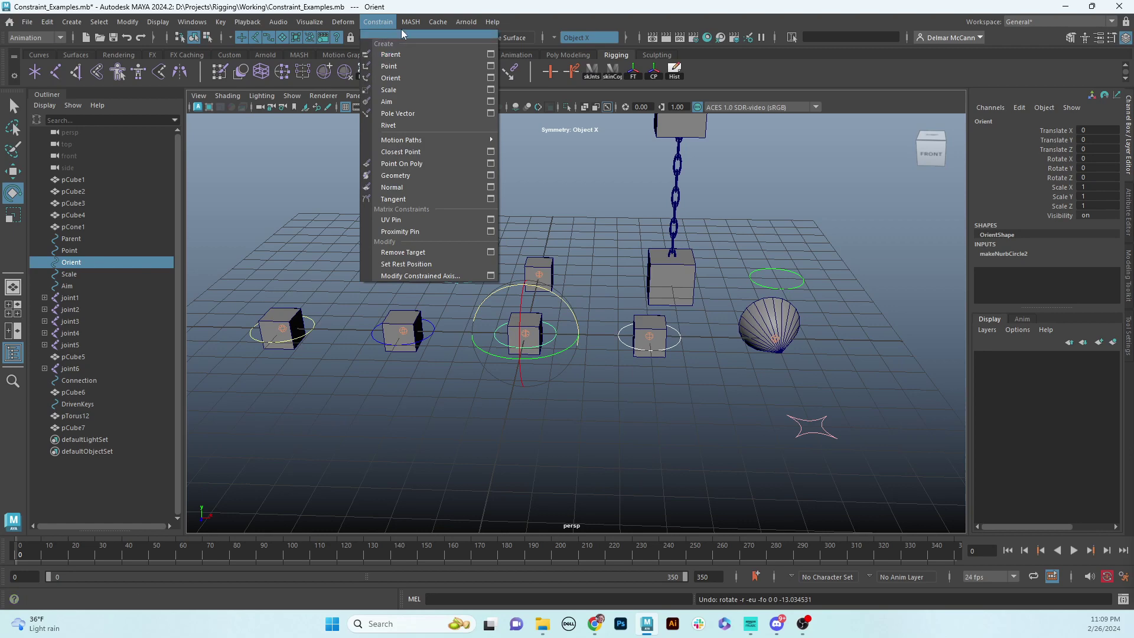
{"action": "left_click", "coordinate": [489, 53]}
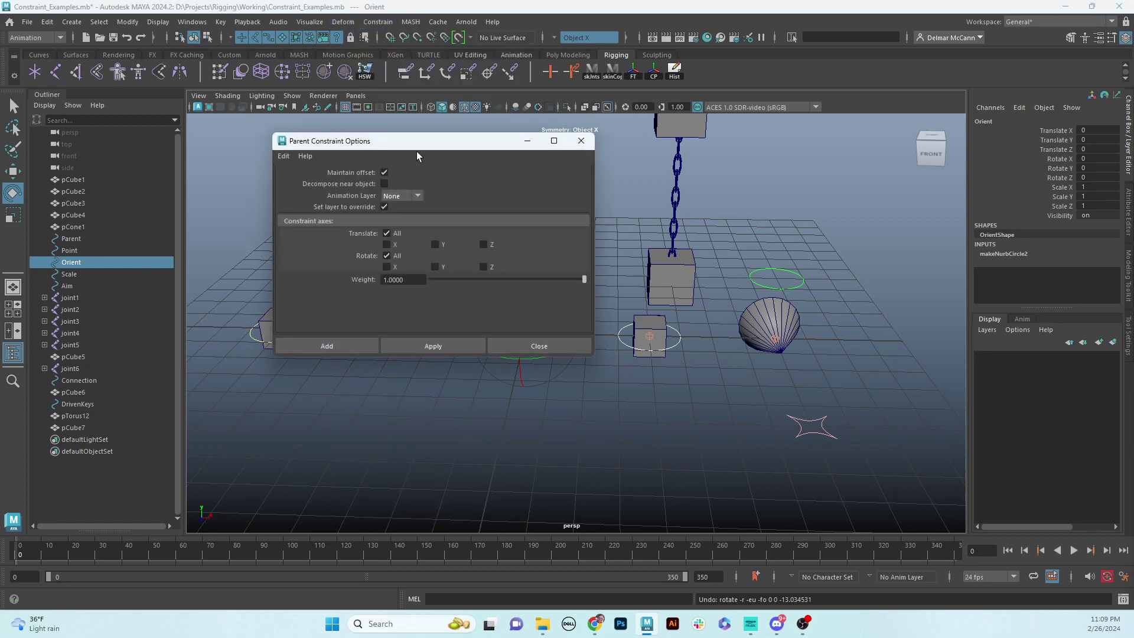
{"action": "left_click_drag", "start_coordinate": [410, 146], "coordinate": [581, 204]}
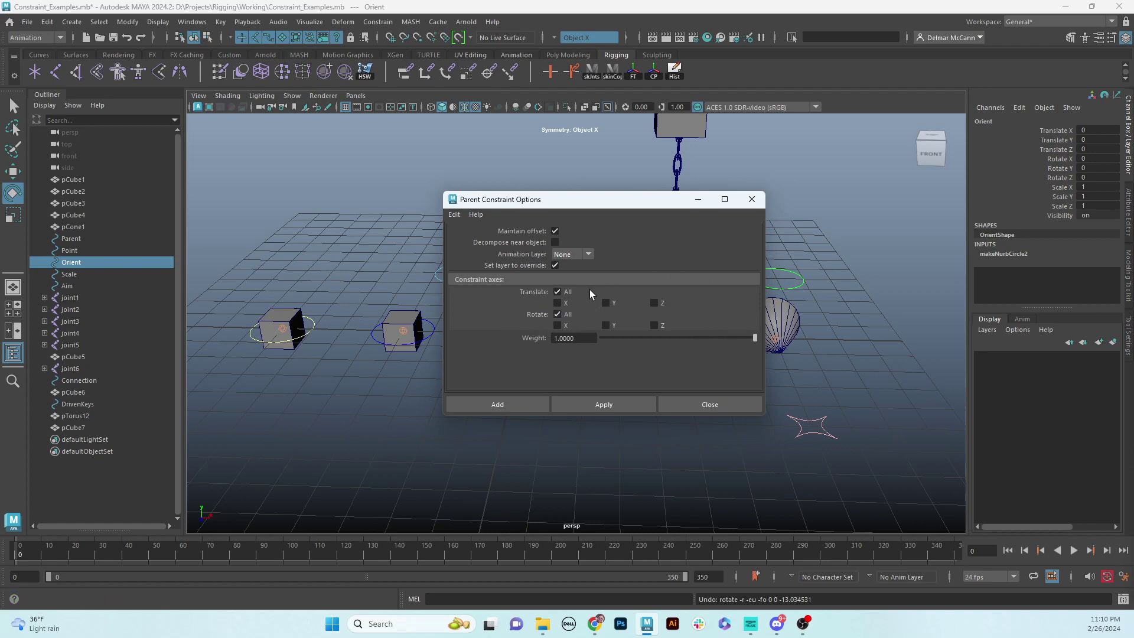
{"action": "left_click", "coordinate": [607, 304]}
{"action": "left_click_drag", "start_coordinate": [573, 206], "coordinate": [626, 194]}
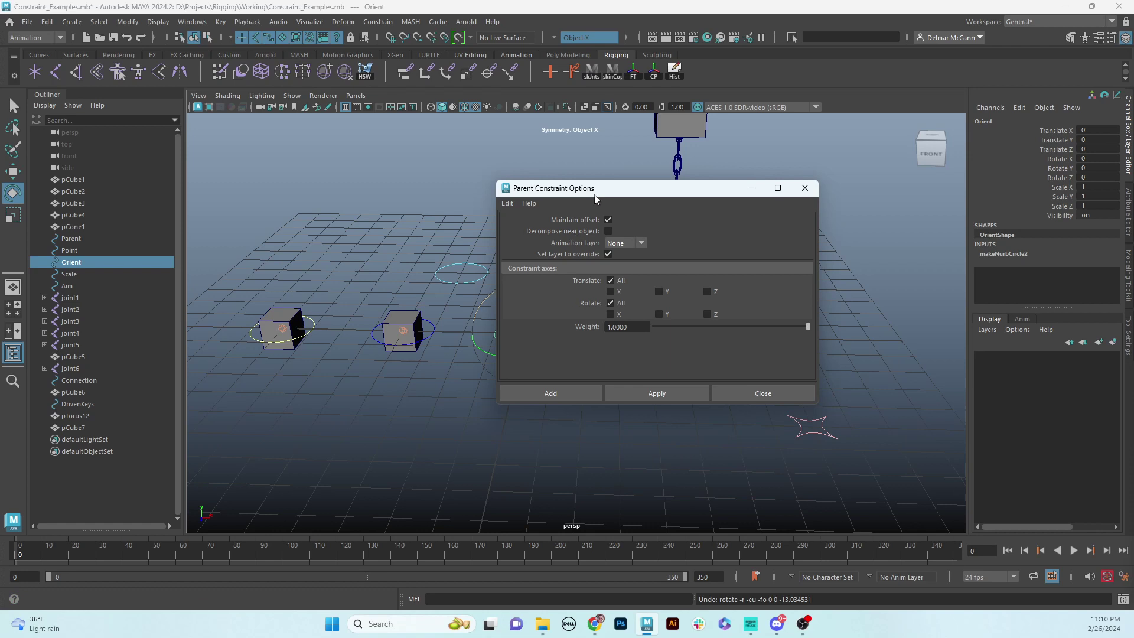
{"action": "left_click_drag", "start_coordinate": [595, 198], "coordinate": [727, 193]}
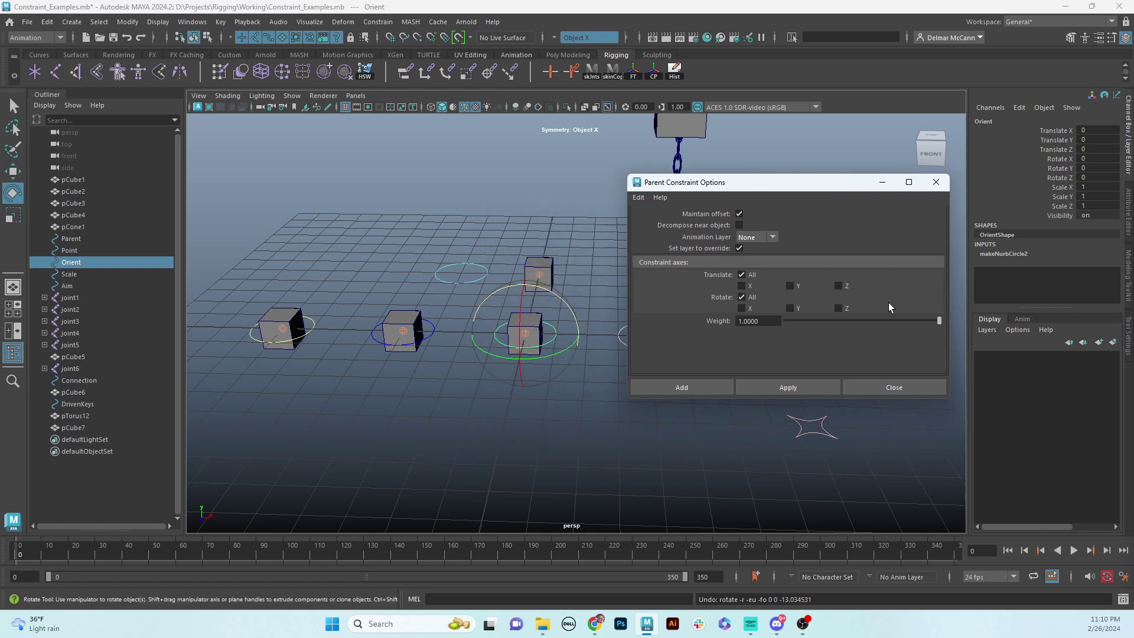
{"action": "left_click_drag", "start_coordinate": [813, 182], "coordinate": [493, 207]}
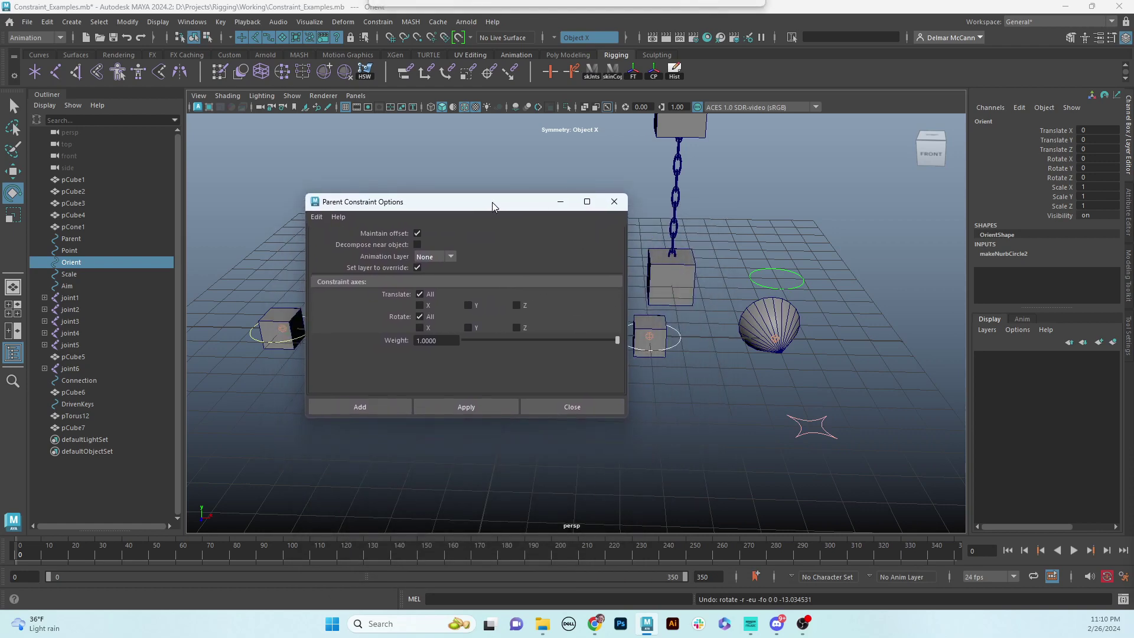
{"action": "left_click", "coordinate": [615, 202]}
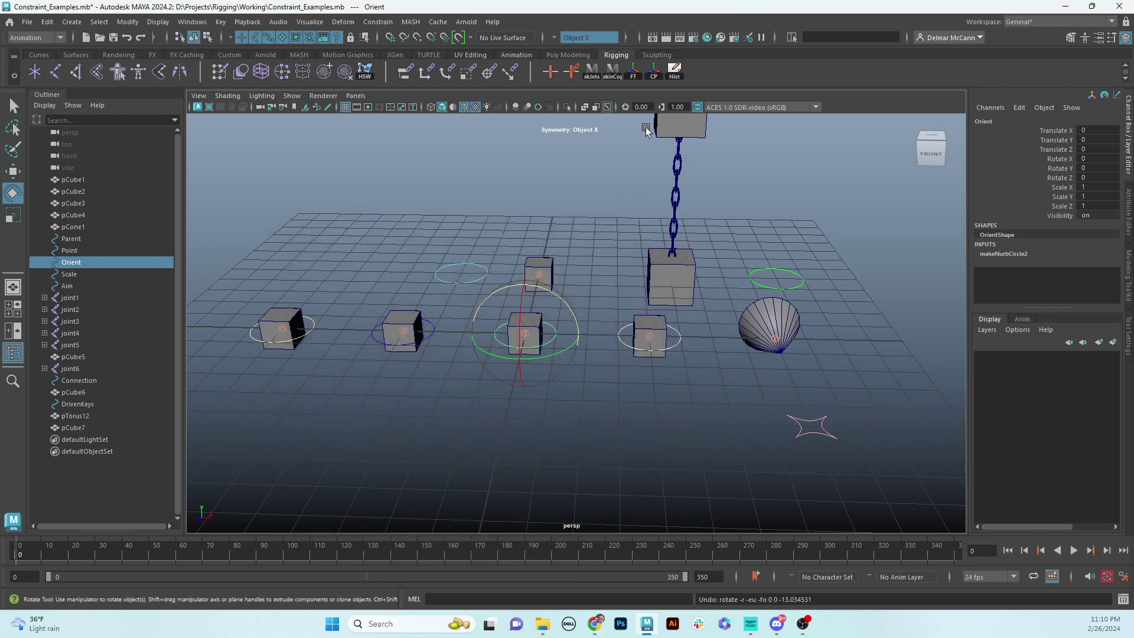
Step: Open the Aim constraint options and enable Maintain offset
{"action": "left_click", "coordinate": [376, 21]}
{"action": "left_click", "coordinate": [377, 21]}
{"action": "left_click", "coordinate": [376, 21]}
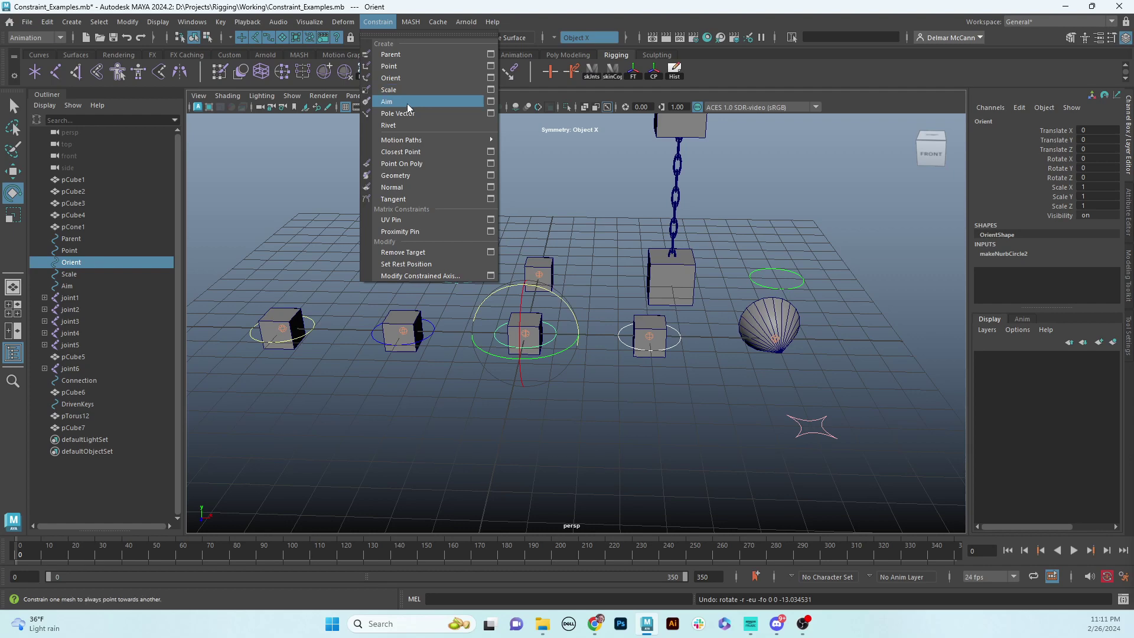
{"action": "left_click", "coordinate": [490, 102]}
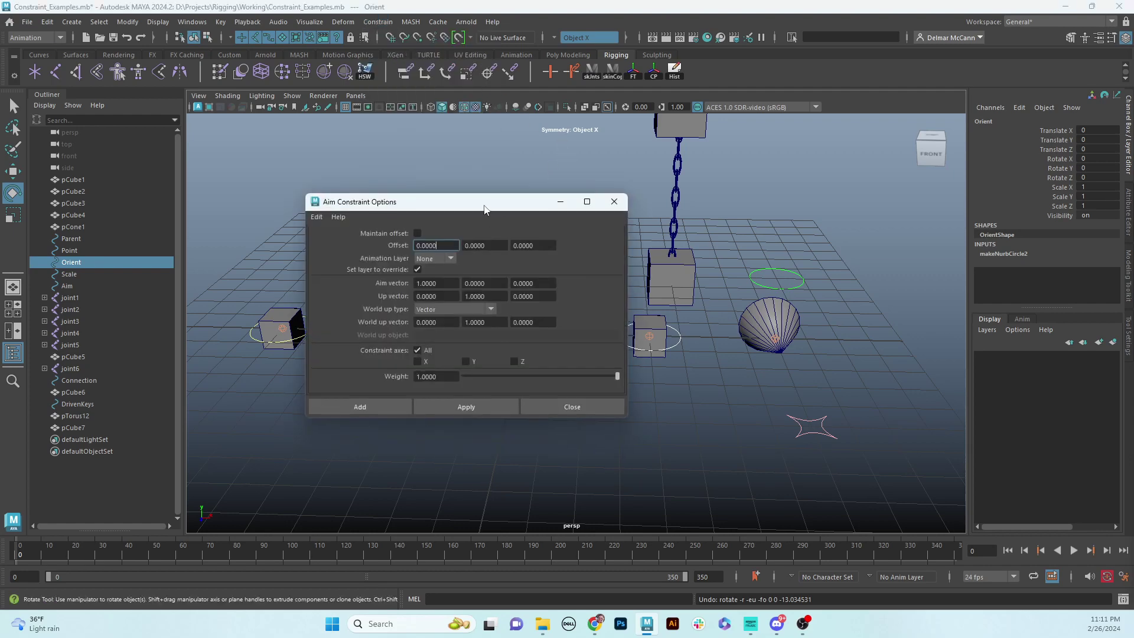
{"action": "left_click_drag", "start_coordinate": [484, 209], "coordinate": [464, 175]}
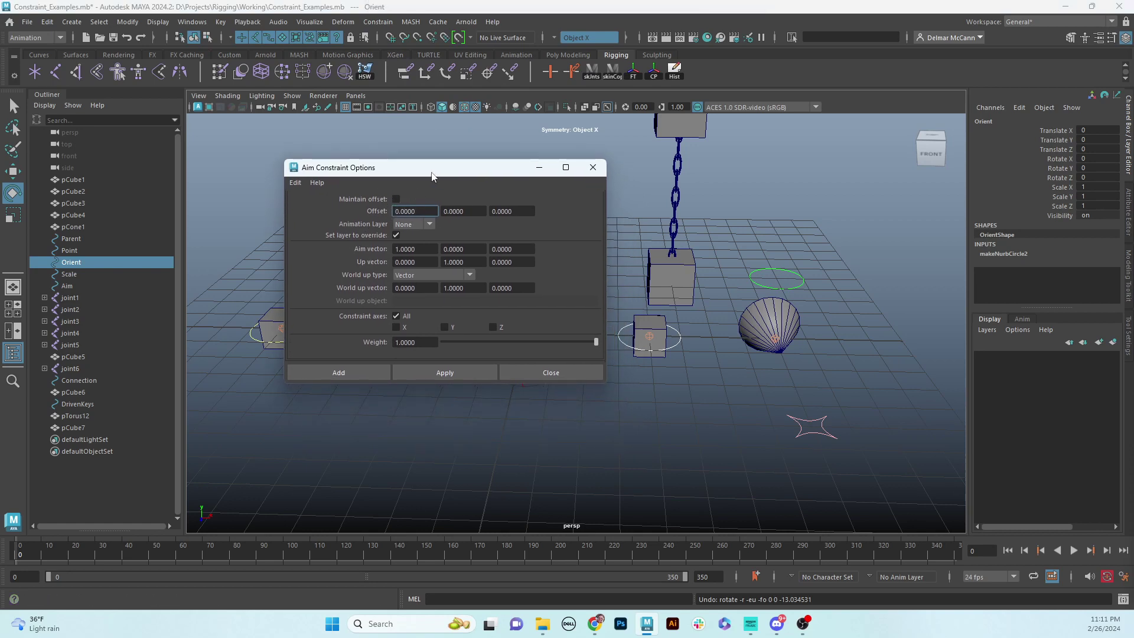
{"action": "left_click", "coordinate": [396, 199]}
{"action": "left_click_drag", "start_coordinate": [449, 174], "coordinate": [456, 151]}
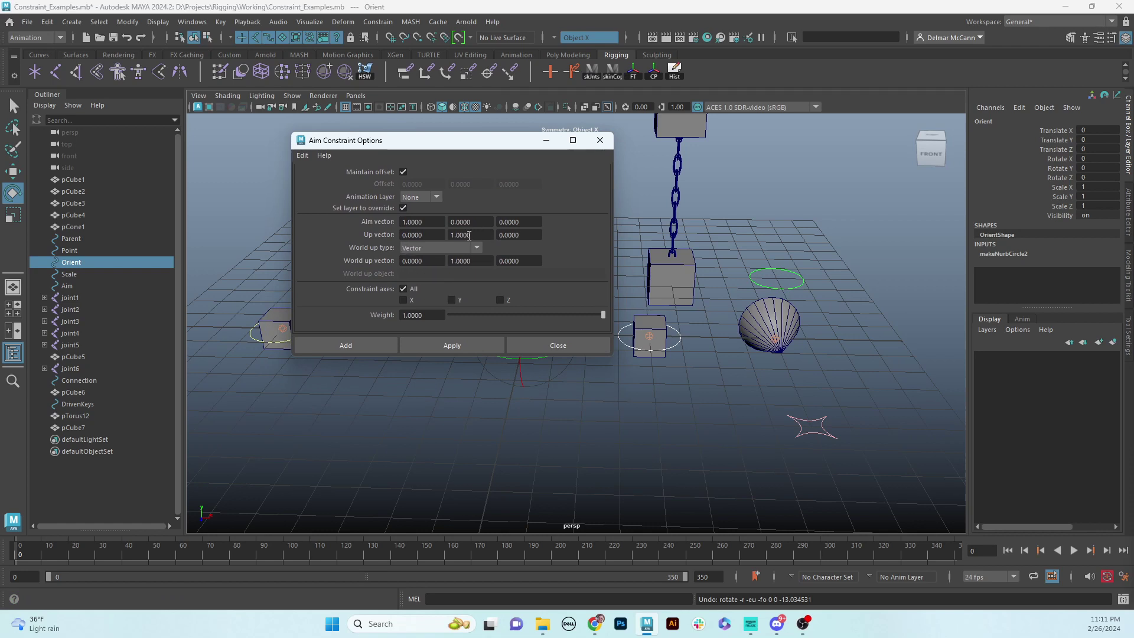
Step: With the cone's joint selected as axis reference, set the aim vector to 0, 0, 1 and close the Aim constraint options
{"action": "left_click", "coordinate": [771, 339]}
{"action": "key", "text": "w"}
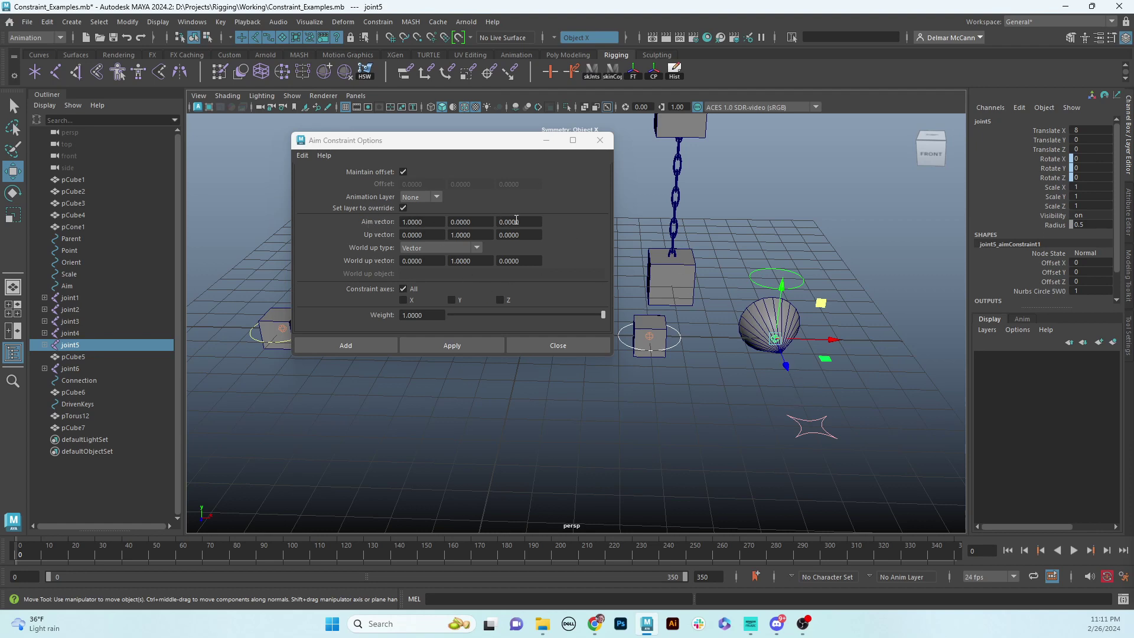
{"action": "left_click", "coordinate": [537, 221]}
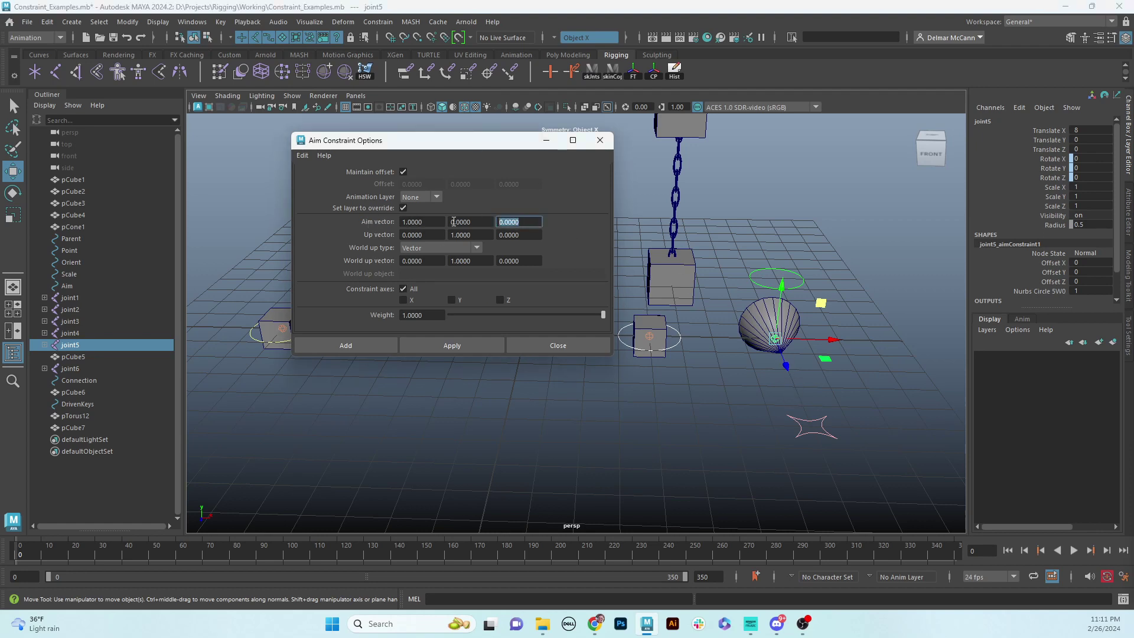
{"action": "left_click", "coordinate": [440, 222]}
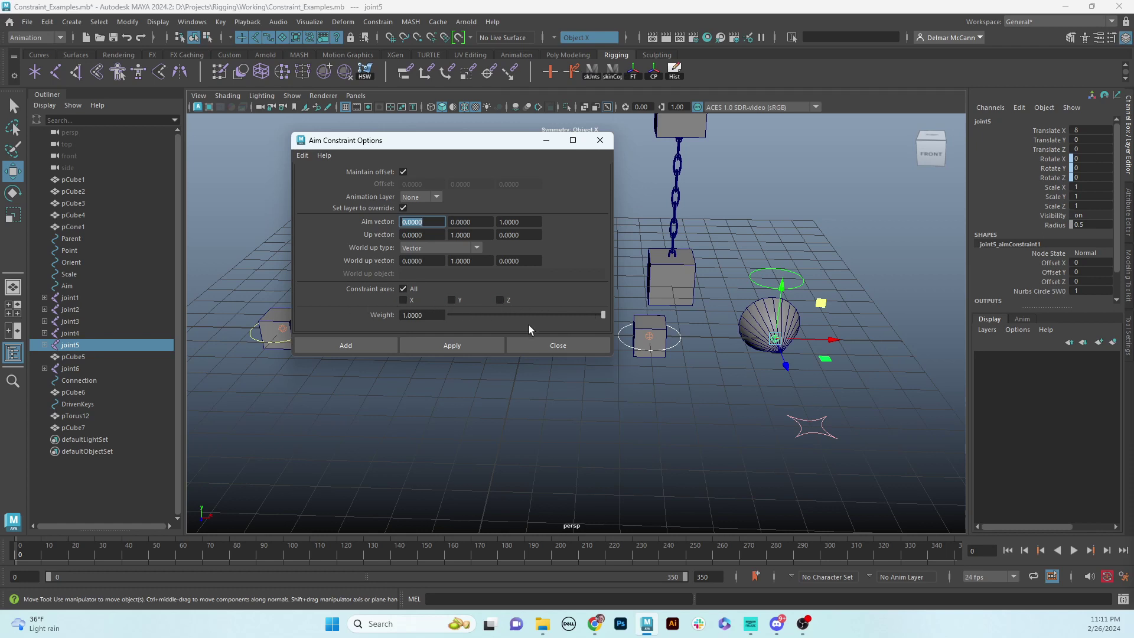
{"action": "left_click_drag", "start_coordinate": [520, 140], "coordinate": [504, 131]}
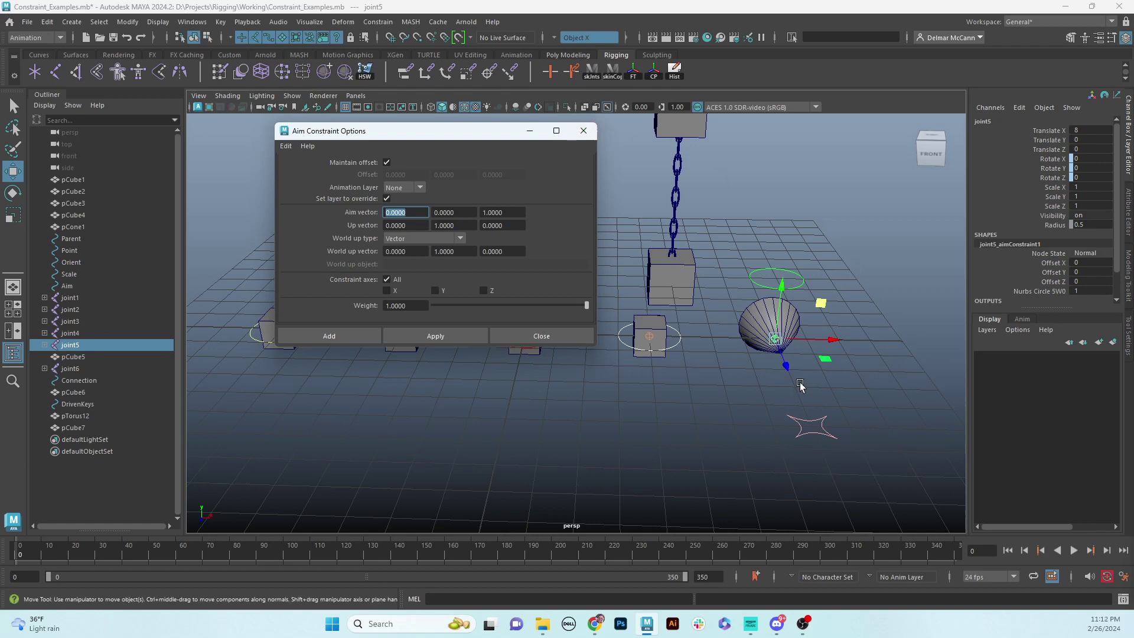
{"action": "left_click", "coordinate": [785, 365]}
{"action": "left_click", "coordinate": [584, 131]}
Step: Test the Aim control by moving it up toward the hanging cube and rotating it, undo both changes and clear the selection
{"action": "left_click", "coordinate": [847, 434]}
{"action": "left_click_drag", "start_coordinate": [857, 392], "coordinate": [726, 266]}
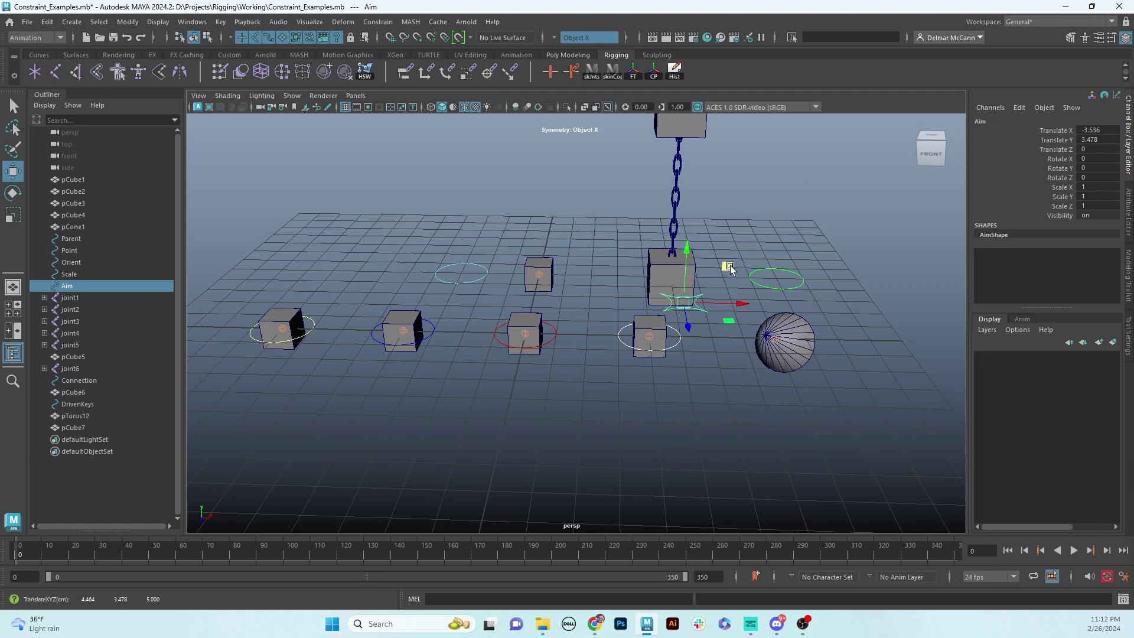
{"action": "key", "text": "ctrl+z"}
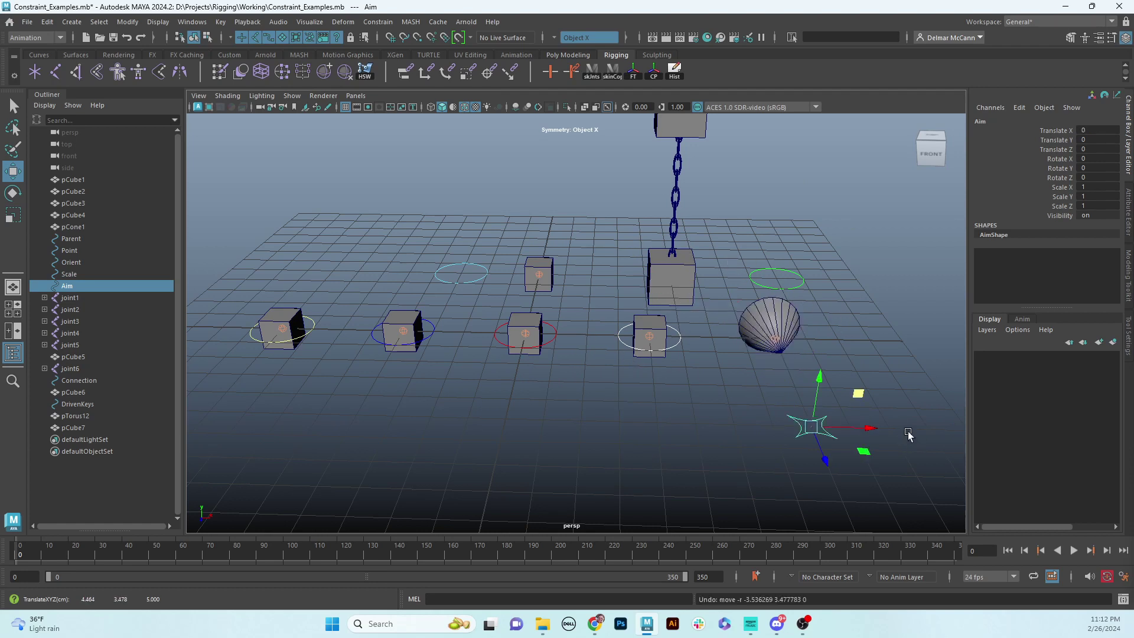
{"action": "key", "text": "e"}
{"action": "left_click_drag", "start_coordinate": [843, 384], "coordinate": [828, 455]}
{"action": "key", "text": "ctrl+z"}
{"action": "key", "text": "ctrl+z"}
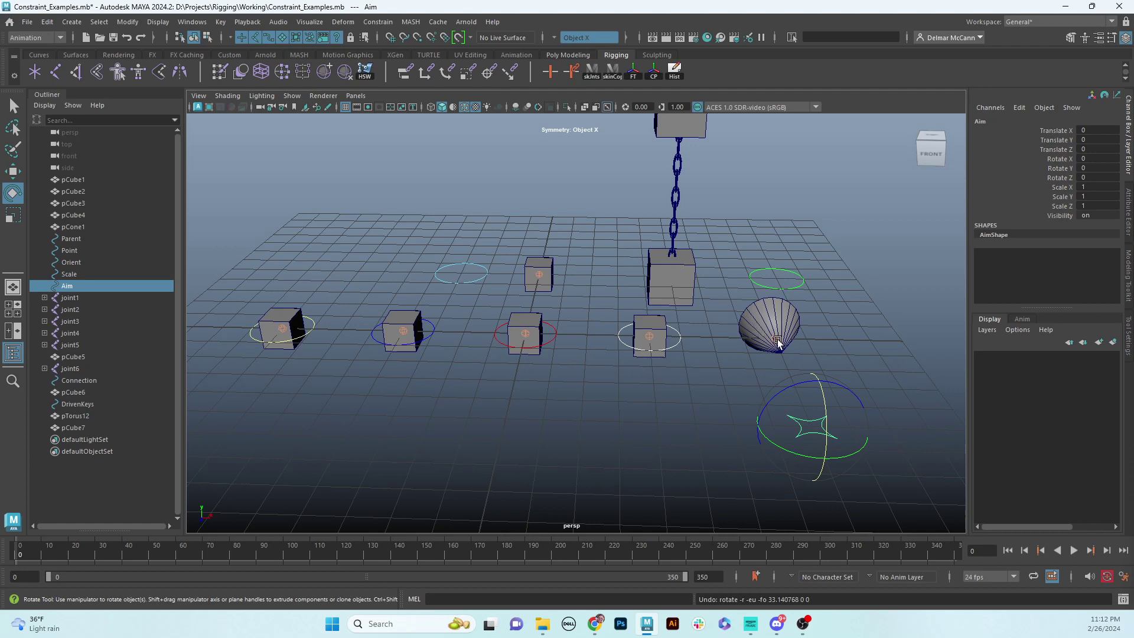
{"action": "left_click", "coordinate": [703, 378]}
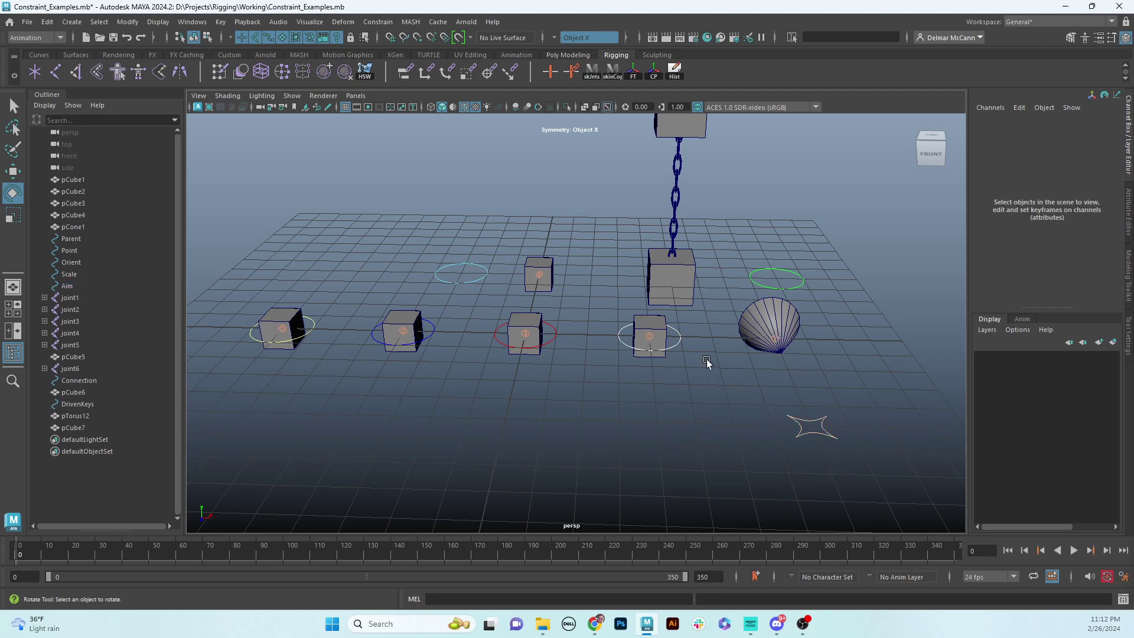
Step: Select the Aim control and add the cone's joint to the selection, in driver-then-driven order
{"action": "left_click", "coordinate": [806, 423]}
{"action": "key", "text": "q"}
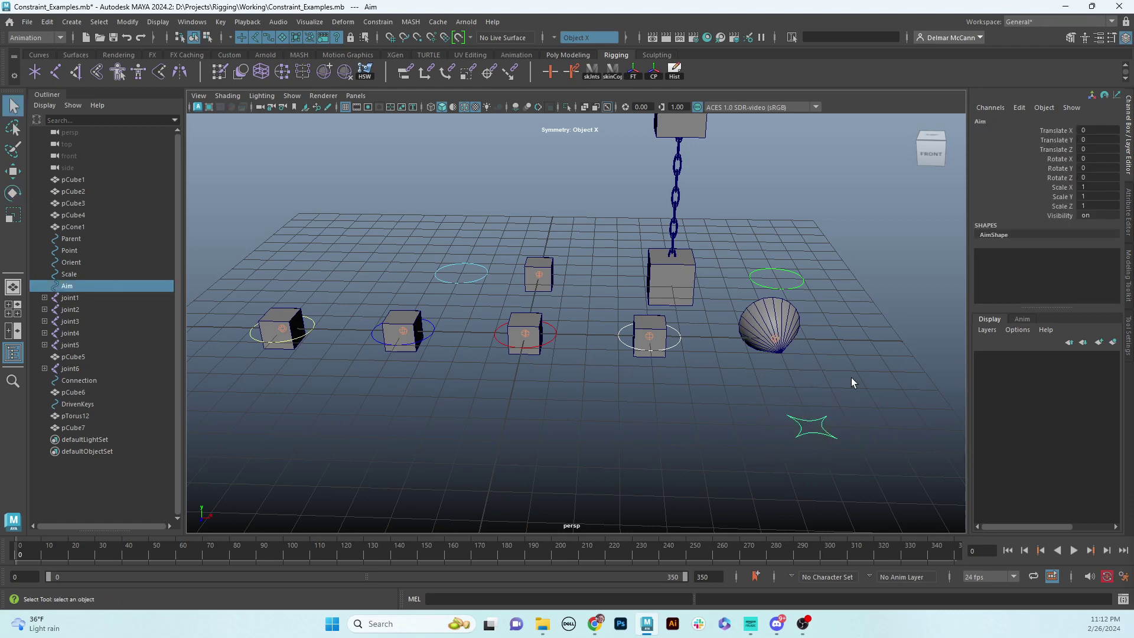
{"action": "left_click", "coordinate": [776, 340], "text": "shift"}
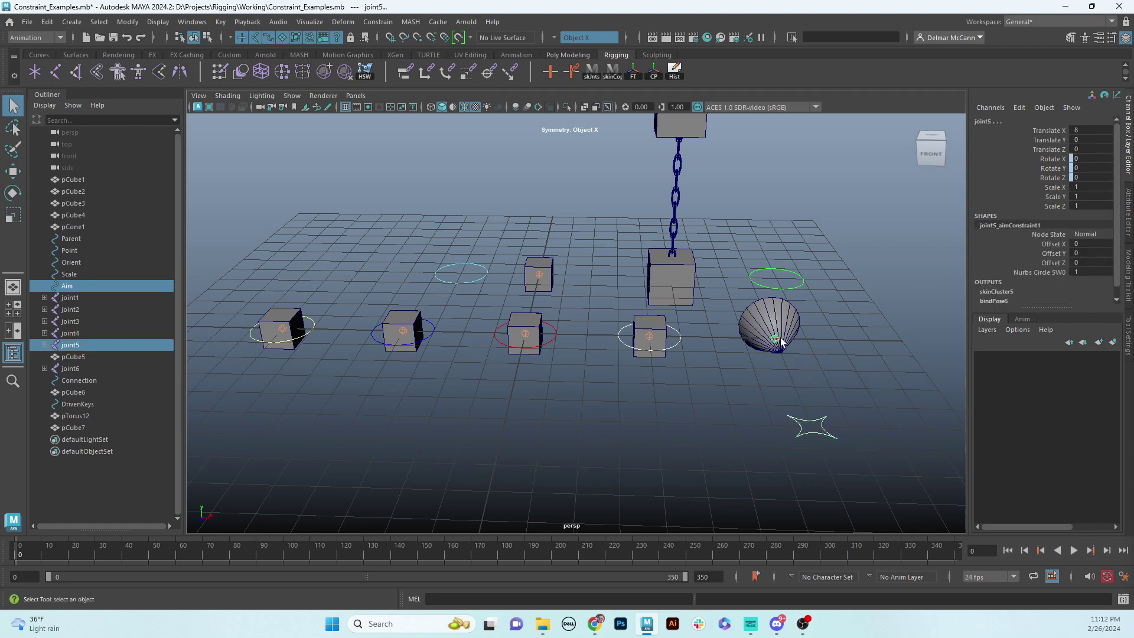
Step: Rotate the cone's joint alone to about -33, -30 and 51 degrees in X, Y and Z, and briefly play the timeline
{"action": "left_click", "coordinate": [776, 341]}
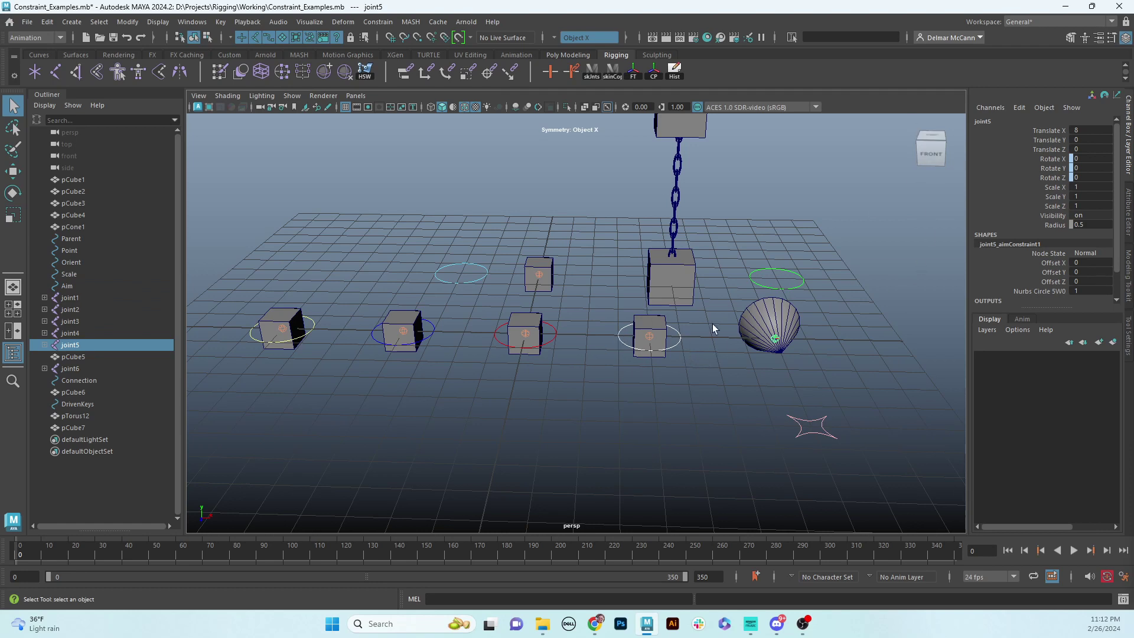
{"action": "left_click", "coordinate": [1056, 169]}
{"action": "key", "text": "e"}
{"action": "left_click_drag", "start_coordinate": [824, 303], "coordinate": [741, 319]}
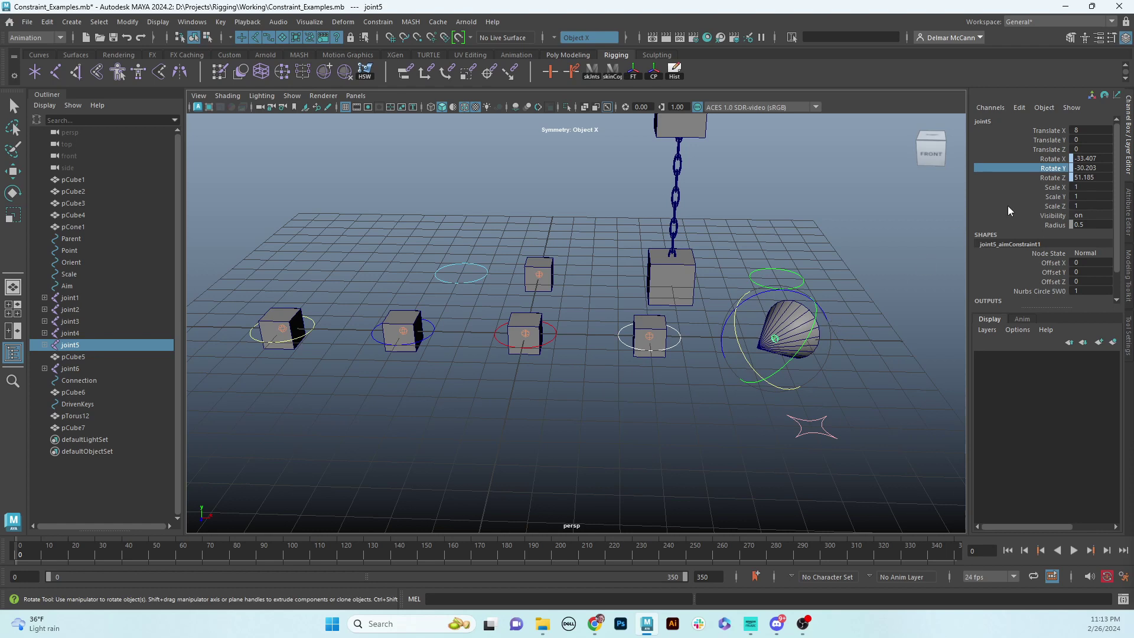
{"action": "key", "text": "alt+v"}
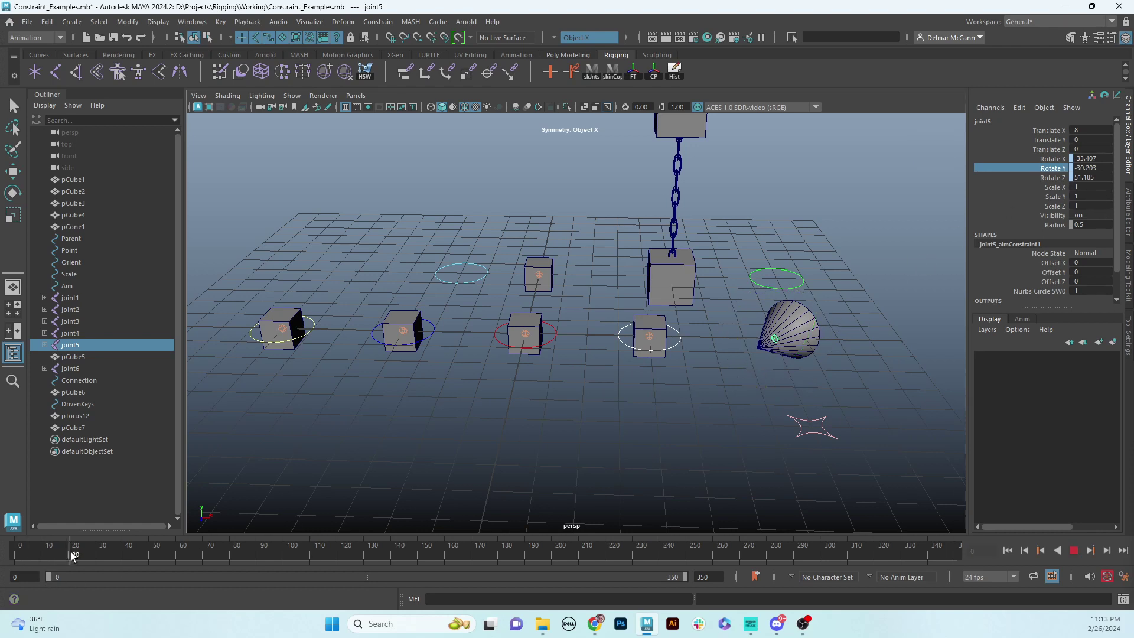
{"action": "key", "text": "alt+v"}
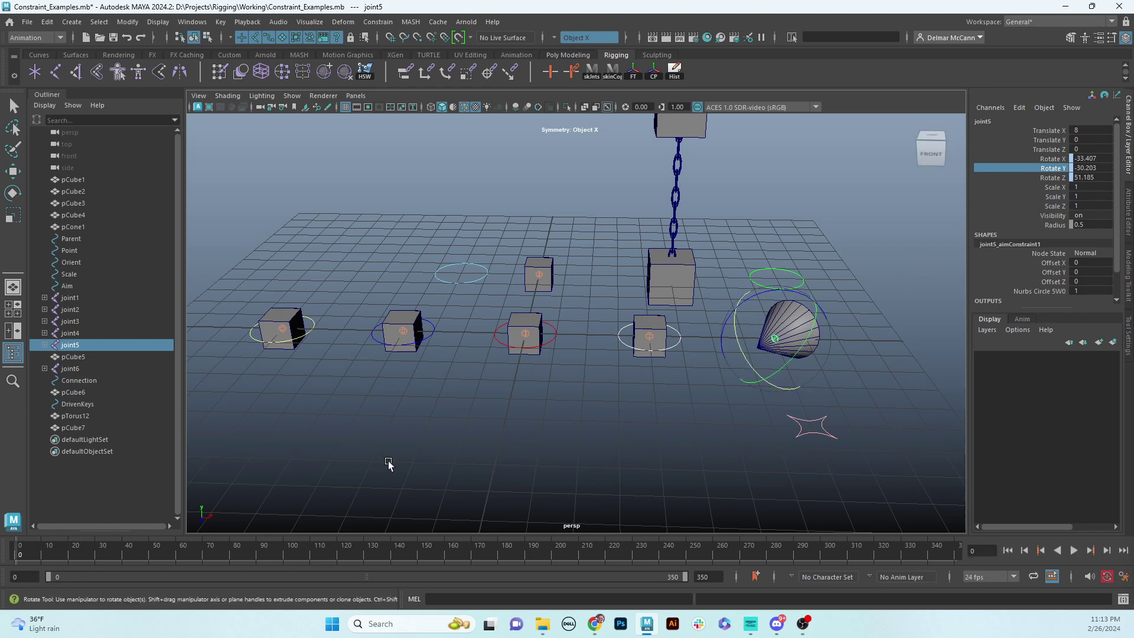
Step: Clear the selection, test the Aim control by moving it about 0.17 in X and 0.39 in Y, and undo the move
{"action": "key", "text": "q"}
{"action": "left_click", "coordinate": [816, 421]}
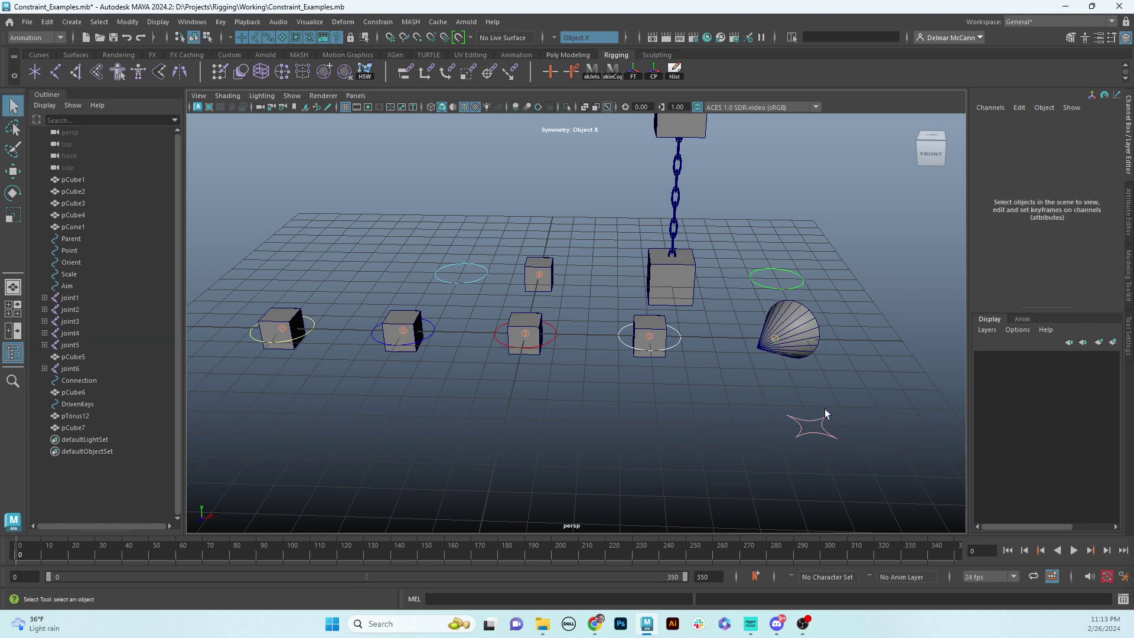
{"action": "left_click", "coordinate": [808, 419]}
{"action": "key", "text": "w"}
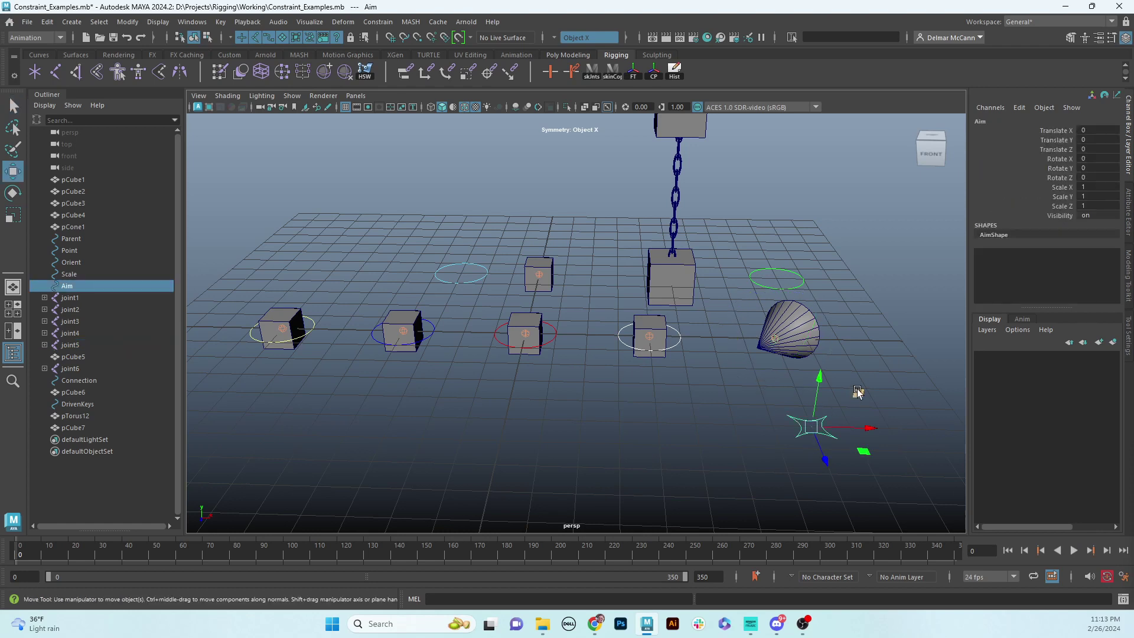
{"action": "left_click_drag", "start_coordinate": [856, 392], "coordinate": [868, 380]}
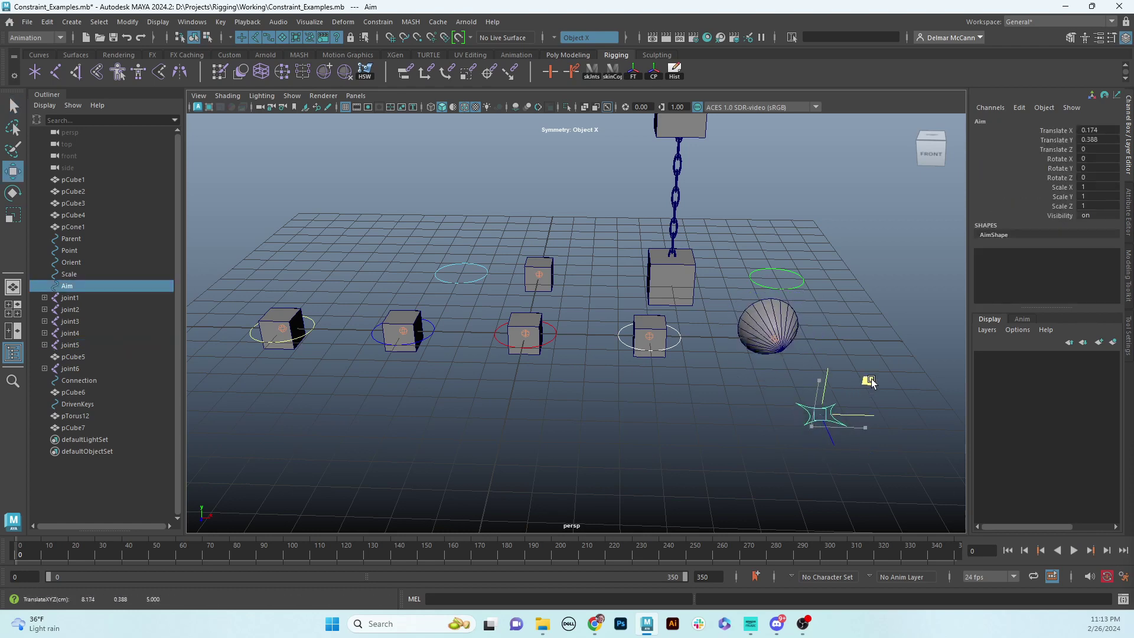
{"action": "key", "text": "ctrl+z"}
Step: Examine the channels of the cone's joint and the Scale cube's joint alongside those of the Aim, Orient and Scale controls
{"action": "left_click", "coordinate": [775, 336]}
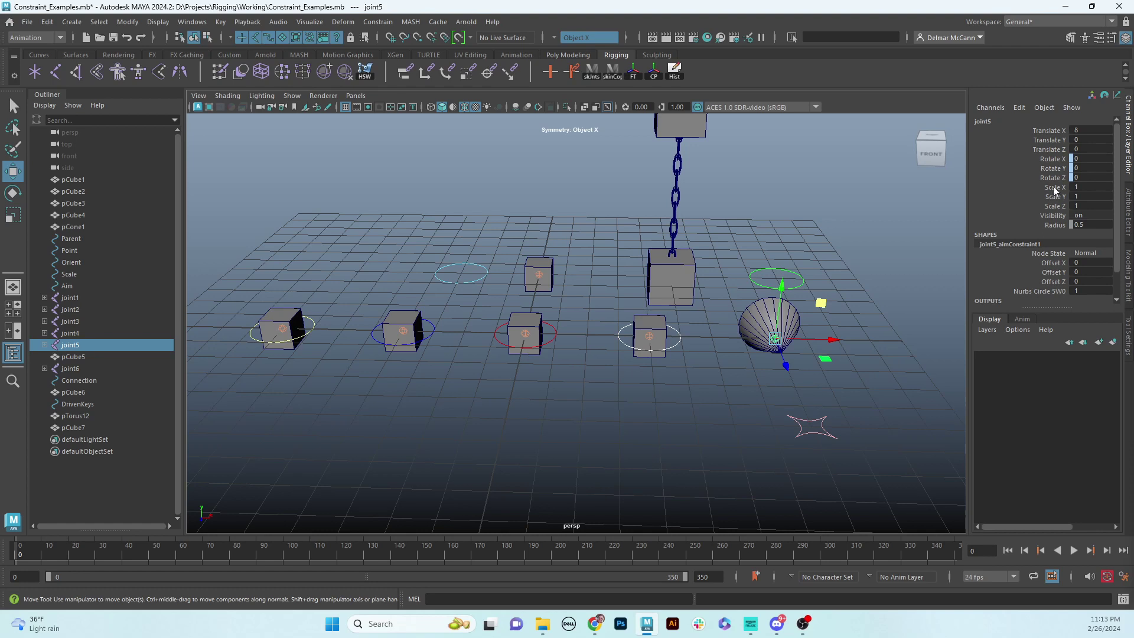
{"action": "left_click", "coordinate": [817, 421]}
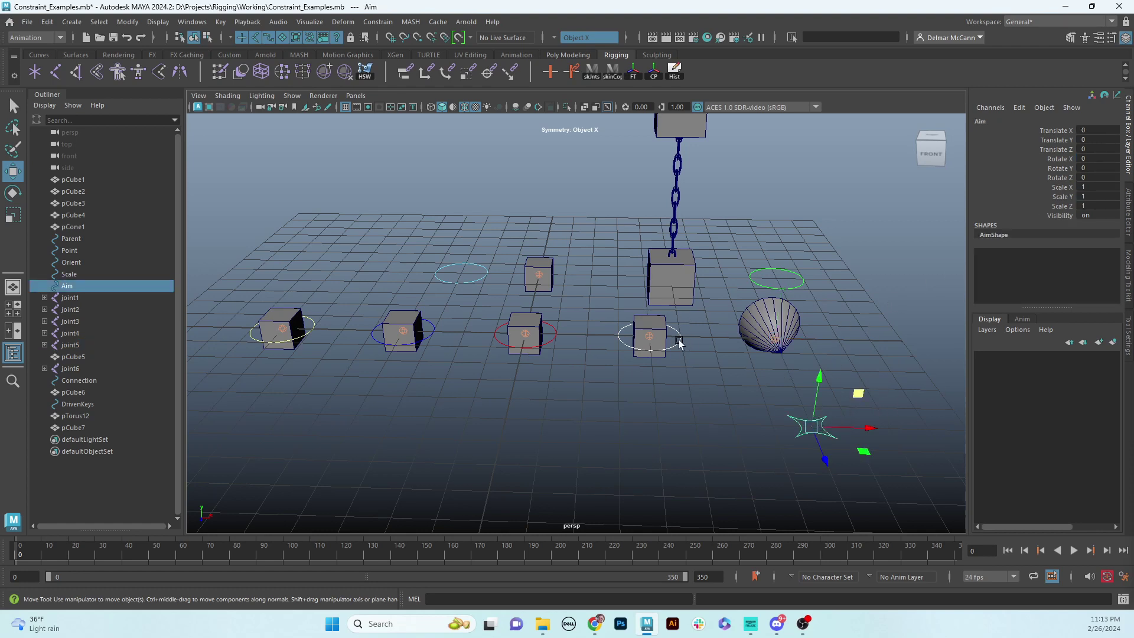
{"action": "left_click", "coordinate": [554, 335]}
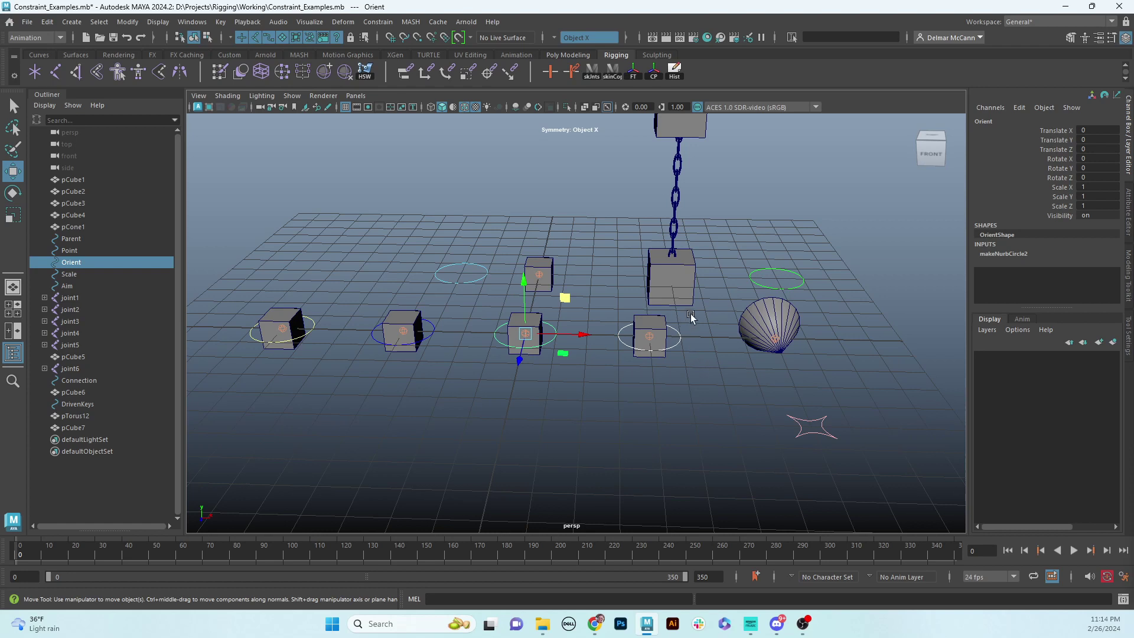
{"action": "left_click", "coordinate": [679, 337]}
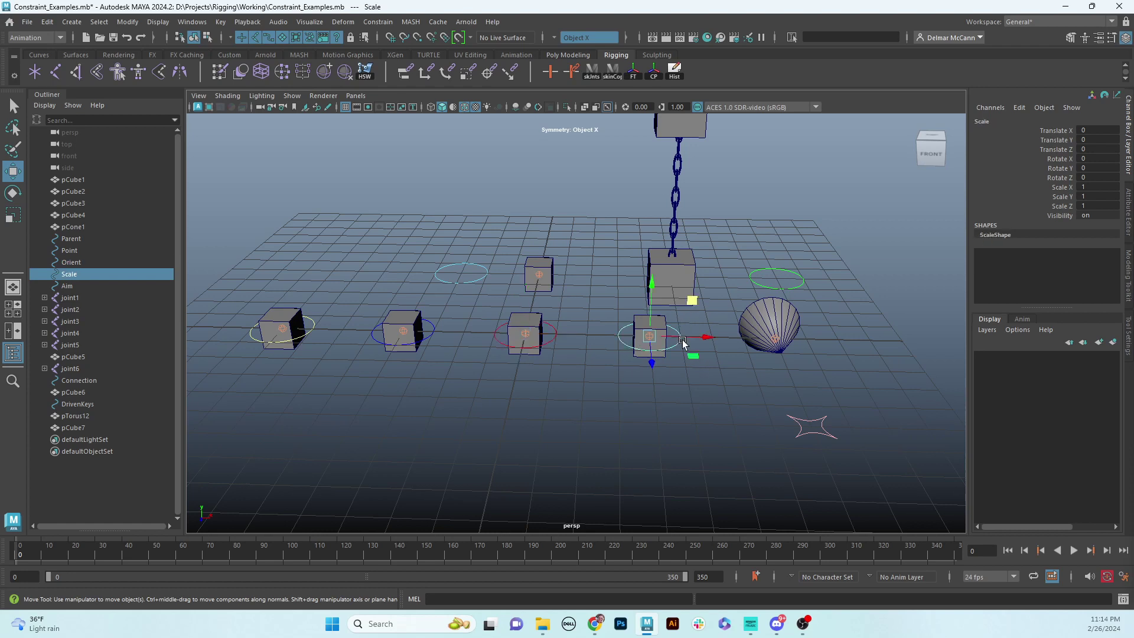
{"action": "left_click", "coordinate": [715, 316]}
{"action": "left_click", "coordinate": [649, 337]}
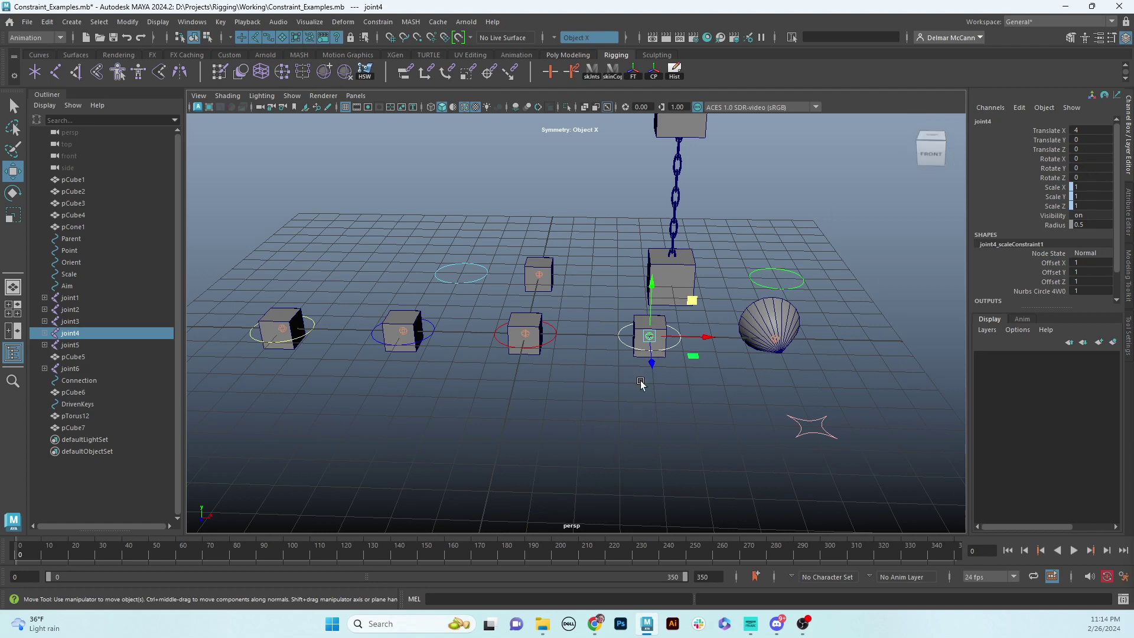
{"action": "left_click", "coordinate": [703, 419]}
{"action": "left_click", "coordinate": [679, 347]}
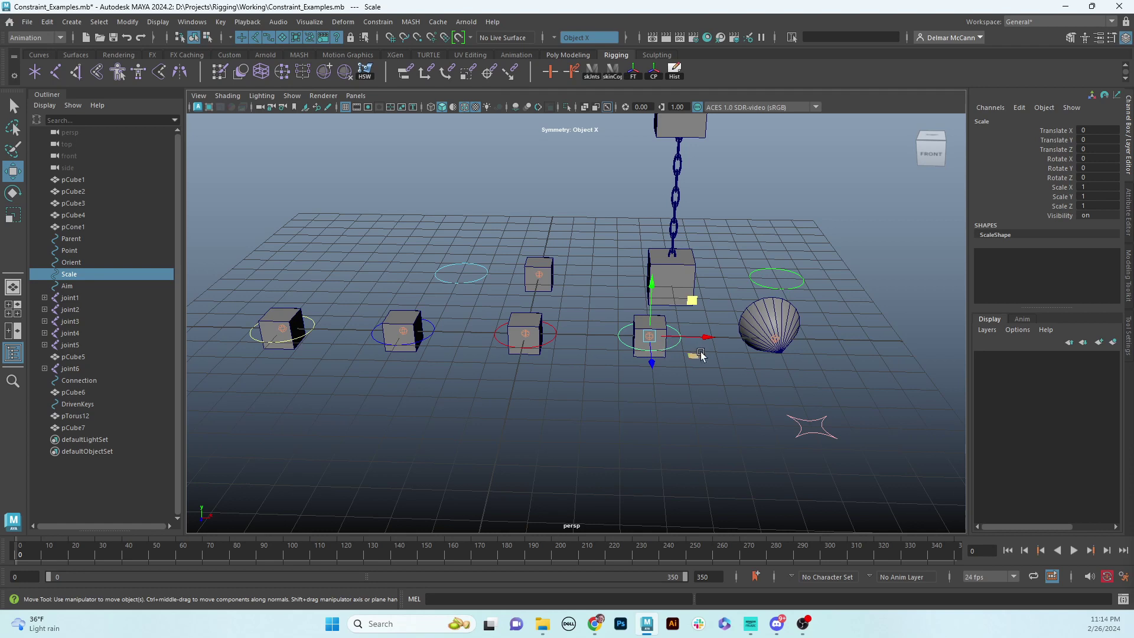
{"action": "left_click", "coordinate": [677, 347]}
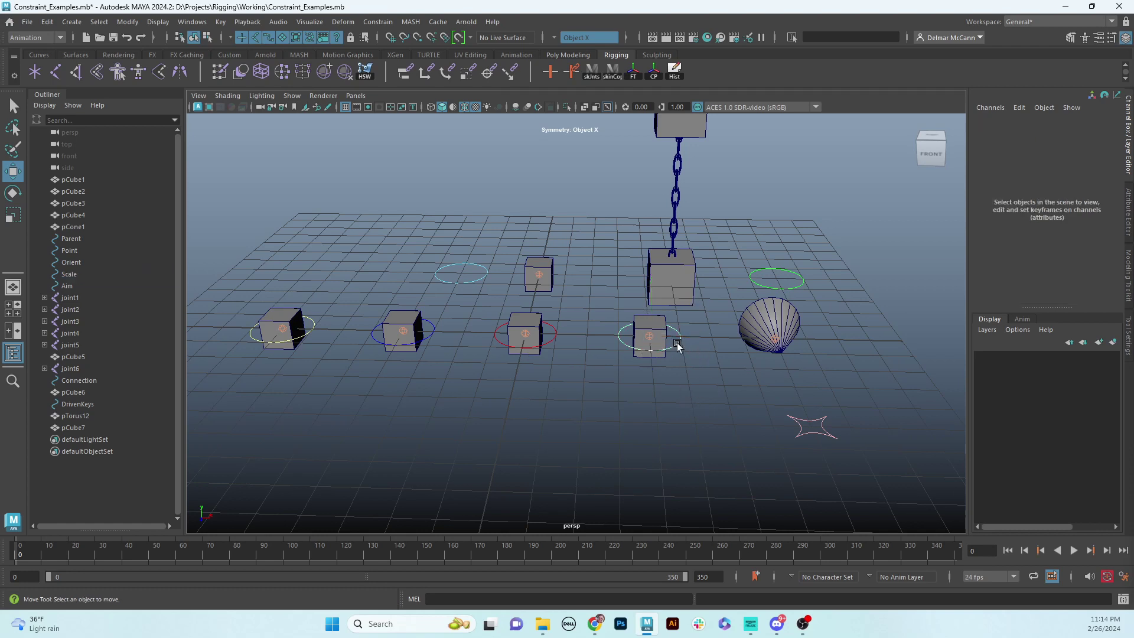
{"action": "left_click", "coordinate": [677, 346]}
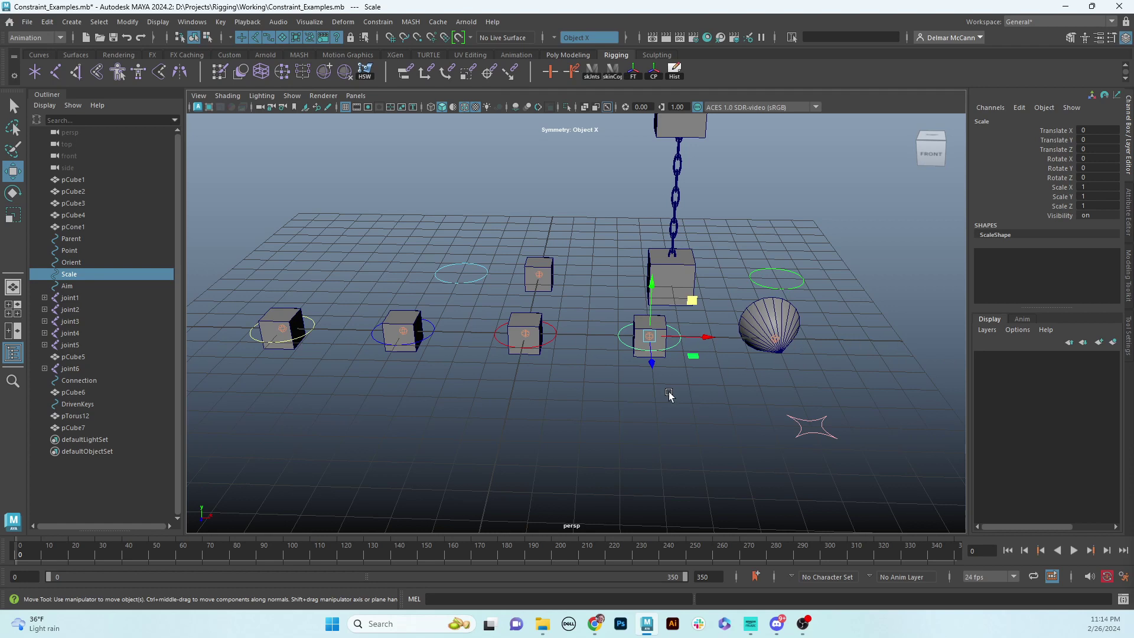
Step: Open the Connection Editor with the Connection control loaded as the output object, and move the editor clear of the objects
{"action": "left_click", "coordinate": [478, 278]}
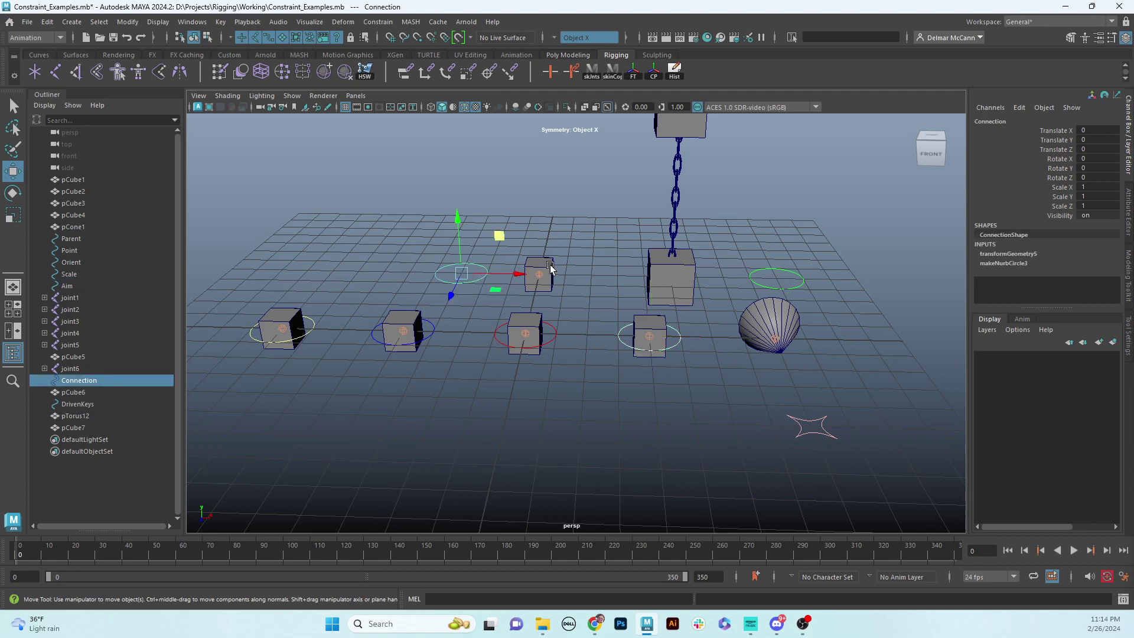
{"action": "left_click", "coordinate": [611, 188]}
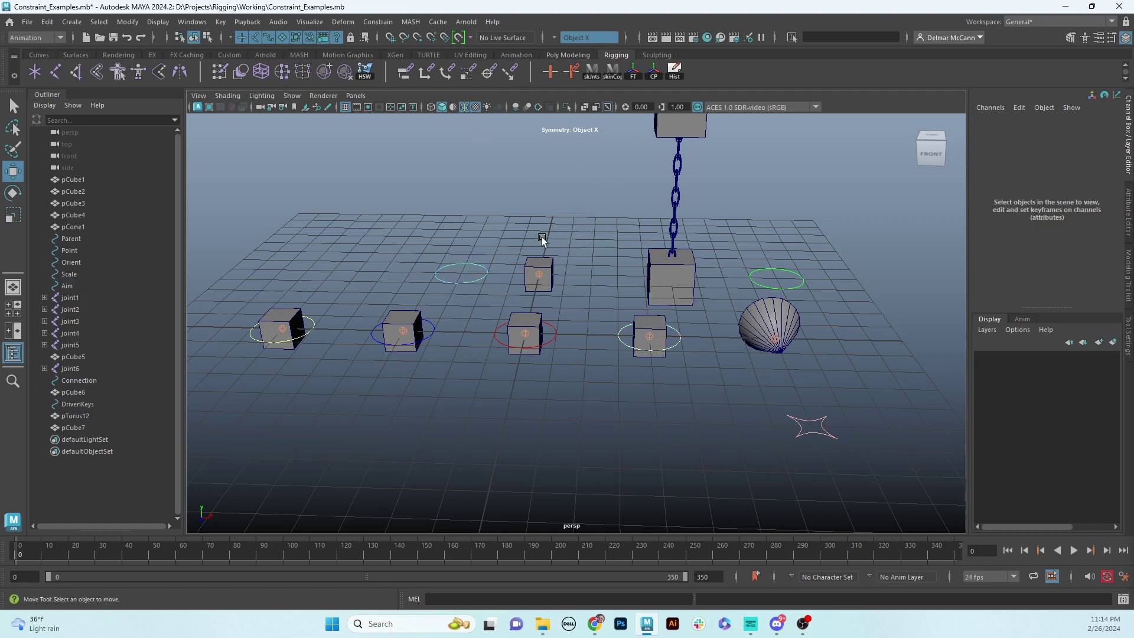
{"action": "left_click", "coordinate": [488, 280]}
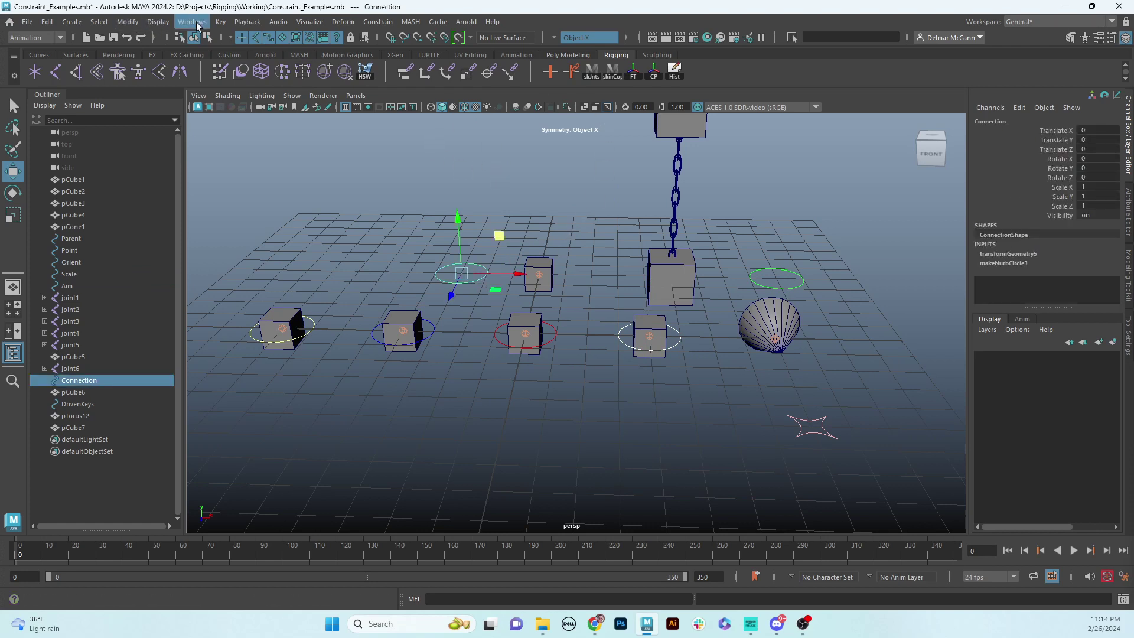
{"action": "left_click", "coordinate": [197, 25]}
{"action": "mouse_move", "coordinate": [243, 84]}
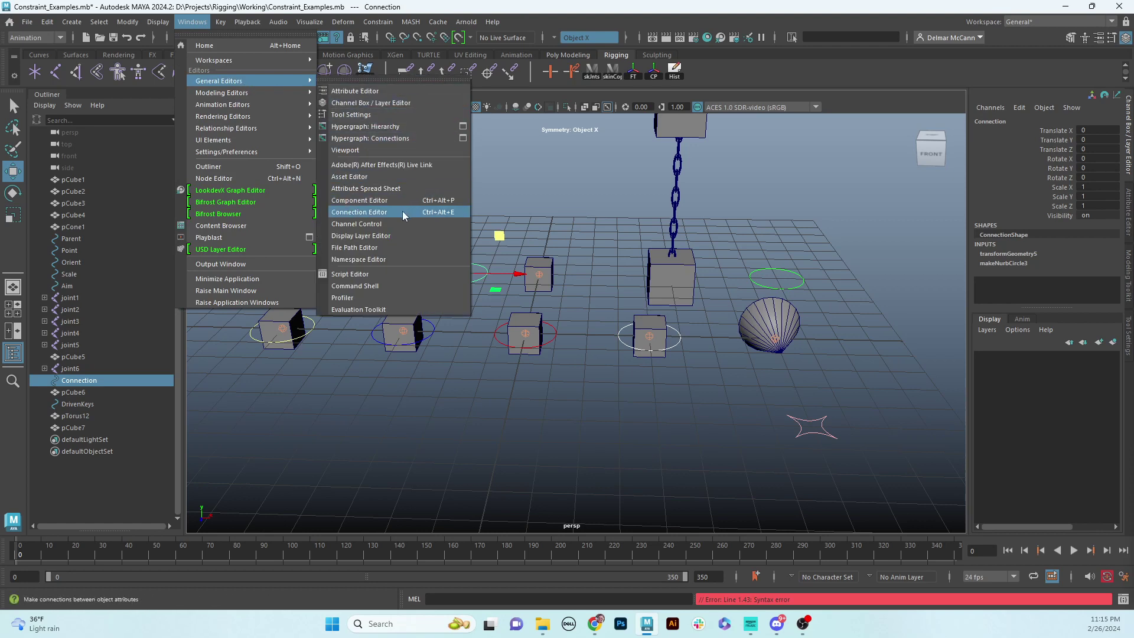
{"action": "left_click", "coordinate": [376, 213]}
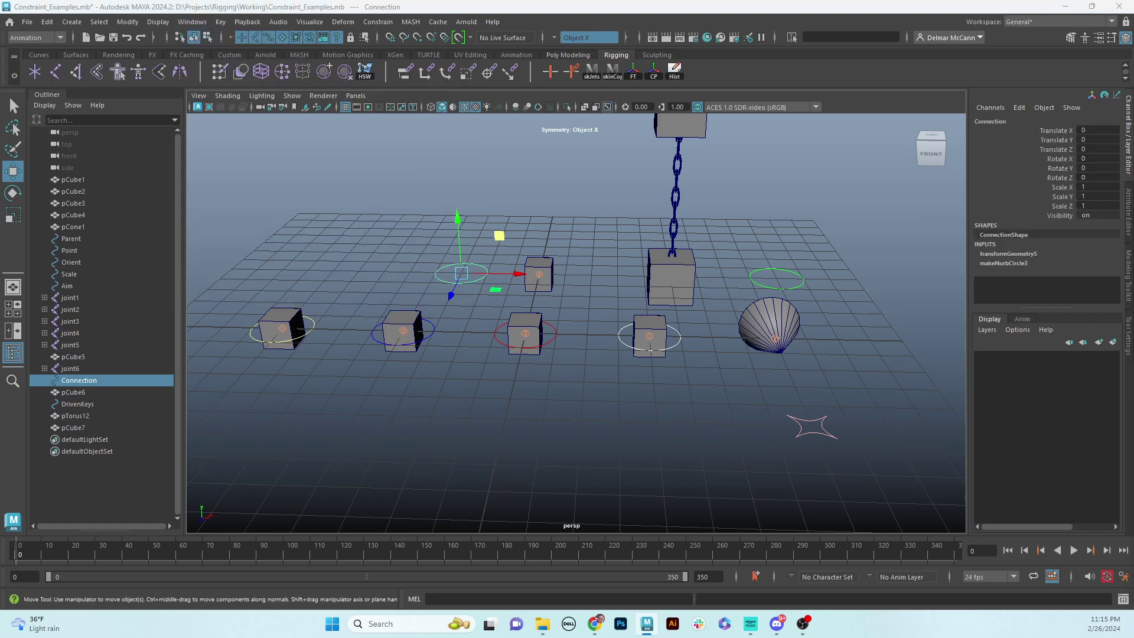
{"action": "left_click_drag", "start_coordinate": [634, 151], "coordinate": [383, 136]}
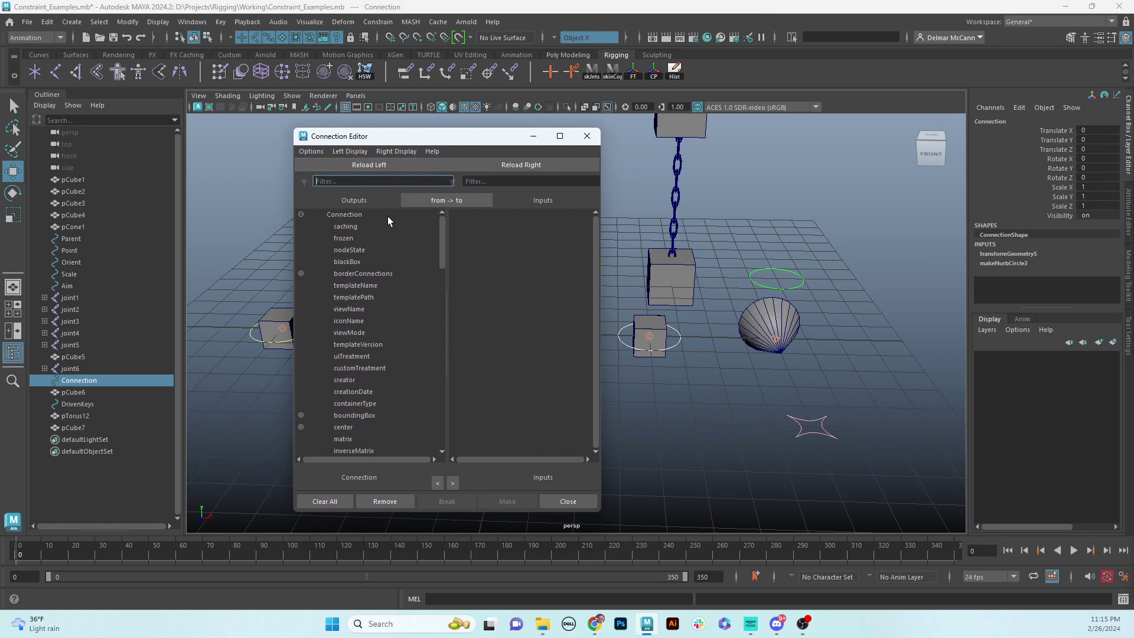
{"action": "left_click", "coordinate": [445, 200]}
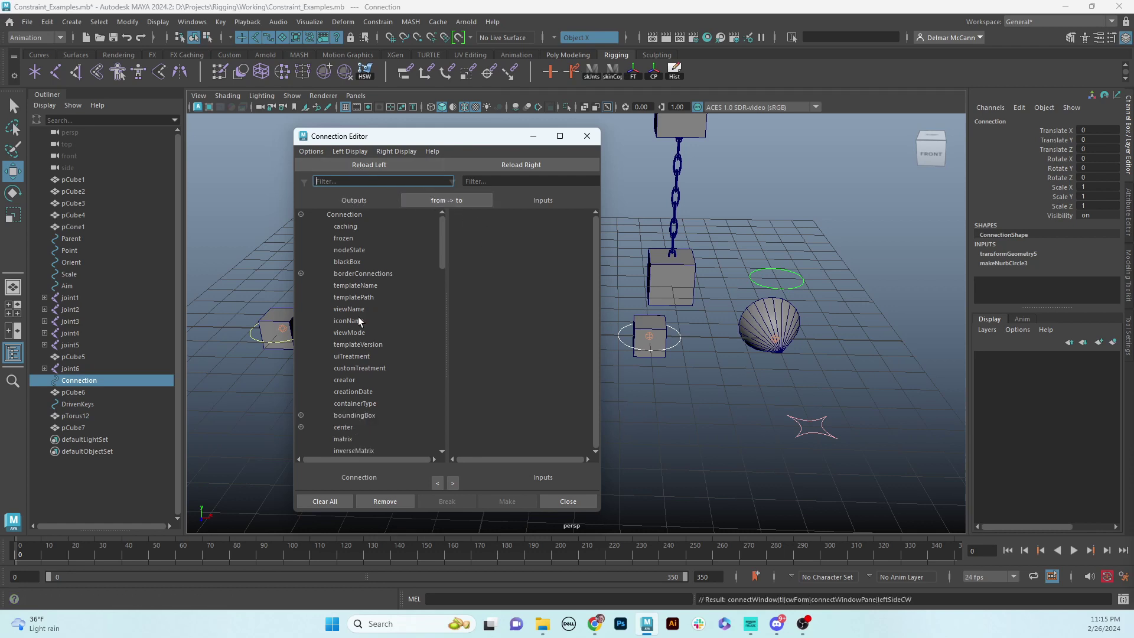
{"action": "left_click_drag", "start_coordinate": [501, 137], "coordinate": [423, 133]}
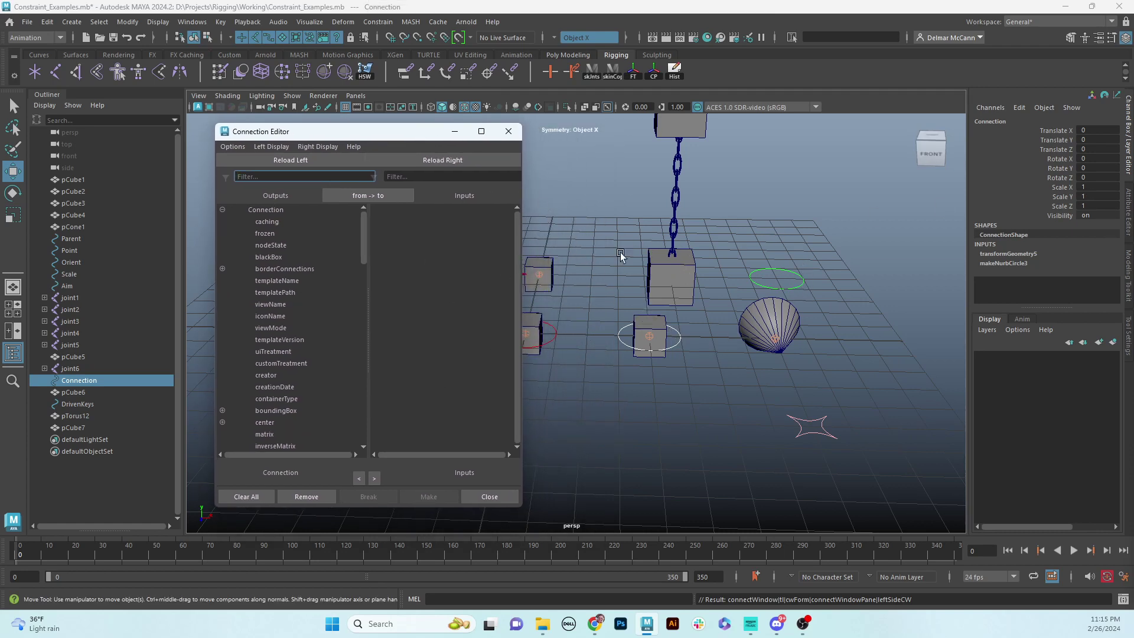
Step: Load joint6, inside the small cube beside the Connection control, as the input object in the Connection Editor
{"action": "left_click_drag", "start_coordinate": [640, 358], "coordinate": [792, 378], "text": "alt"}
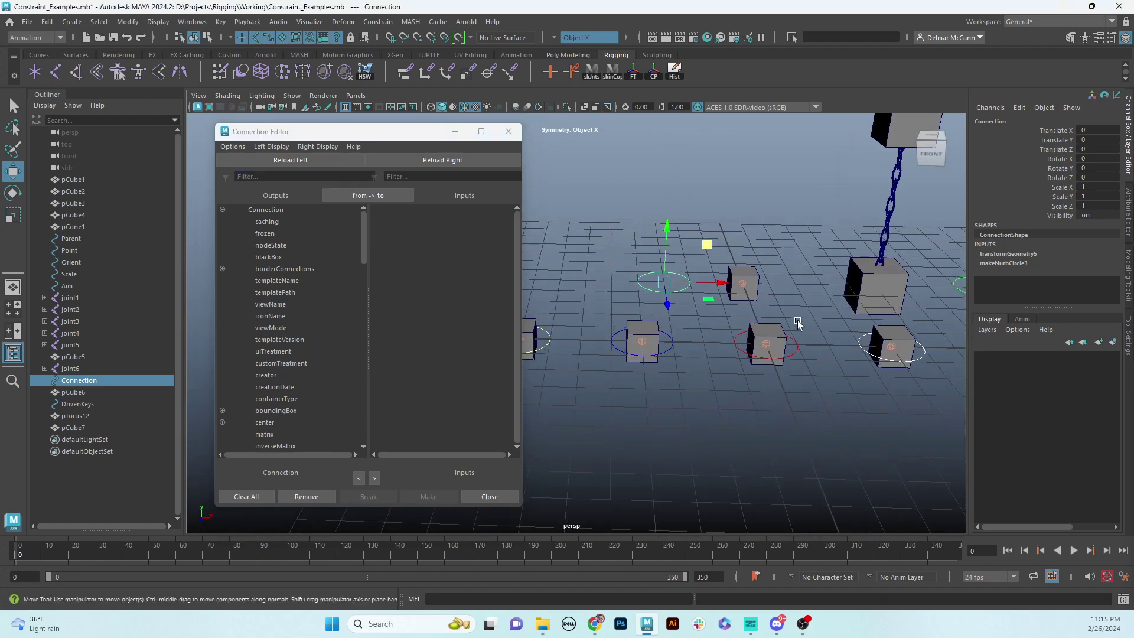
{"action": "left_click", "coordinate": [747, 282]}
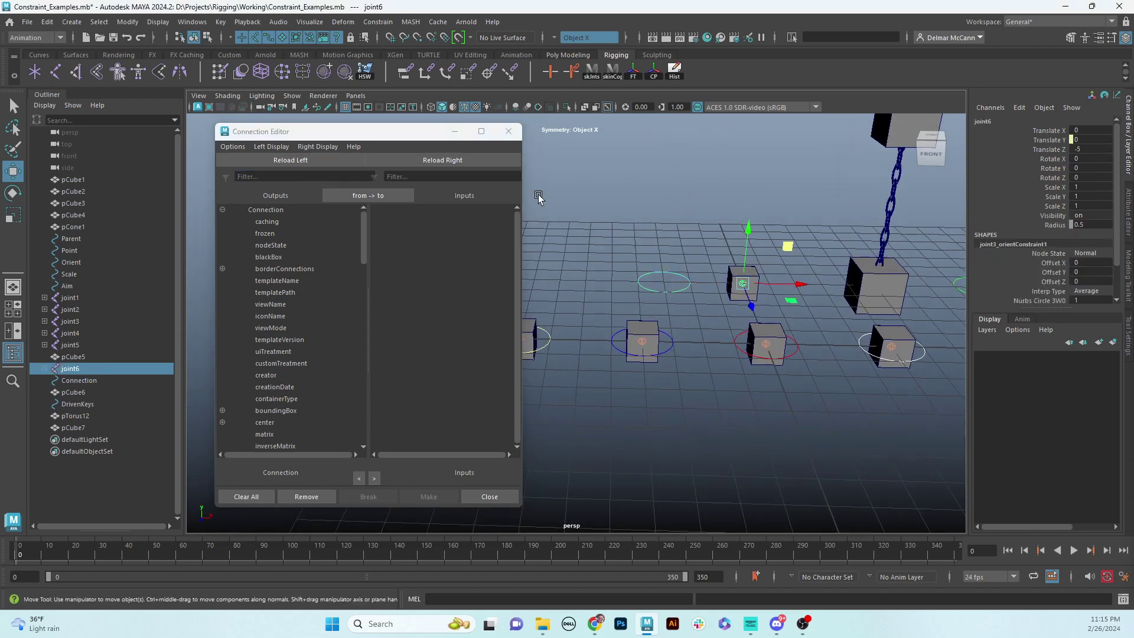
{"action": "left_click", "coordinate": [443, 161]}
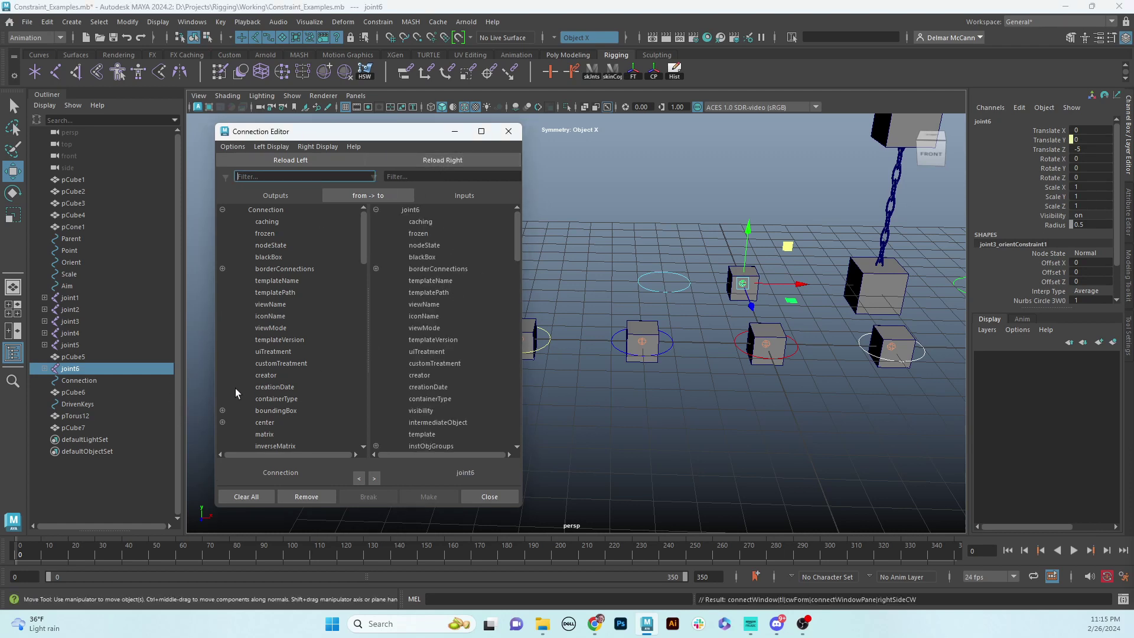
Step: Expand the translate attributes of both the Connection control and joint6 in the Connection Editor
{"action": "scroll", "coordinate": [317, 360], "scroll_direction": "down", "scroll_amount": 3}
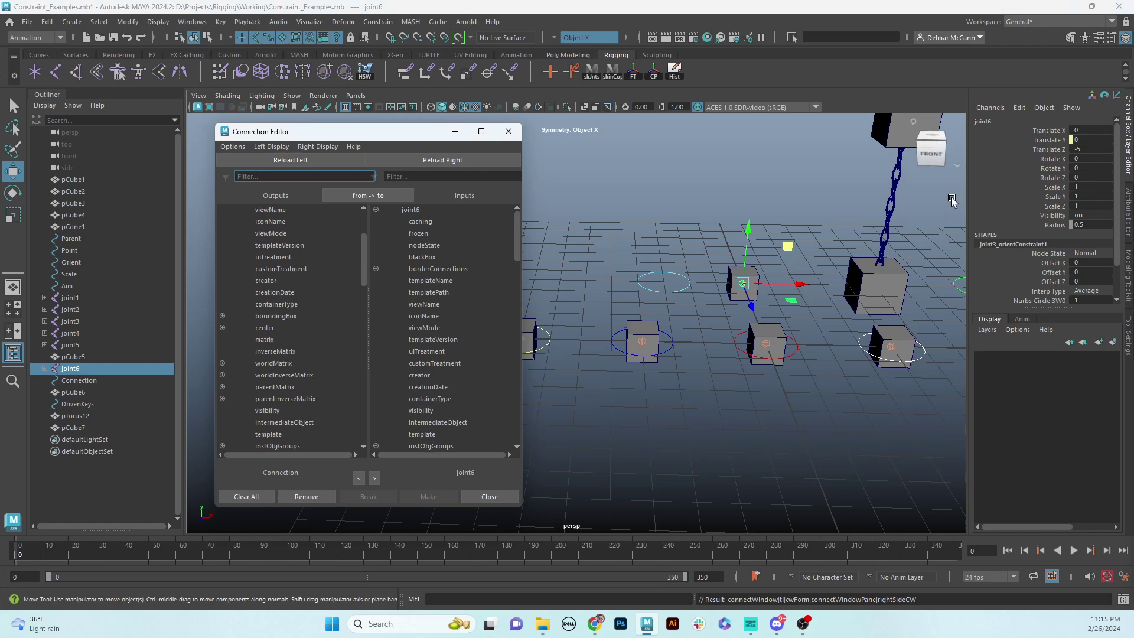
{"action": "left_click_drag", "start_coordinate": [363, 274], "coordinate": [370, 339]}
{"action": "left_click", "coordinate": [670, 273]}
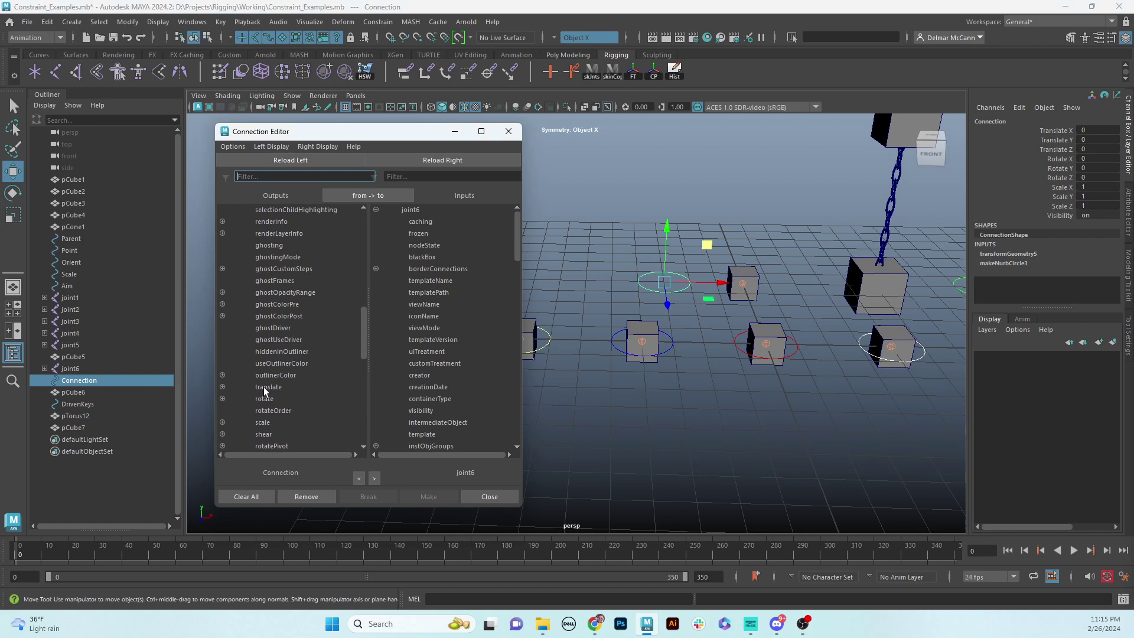
{"action": "left_click", "coordinate": [223, 387]}
{"action": "left_click", "coordinate": [742, 286]}
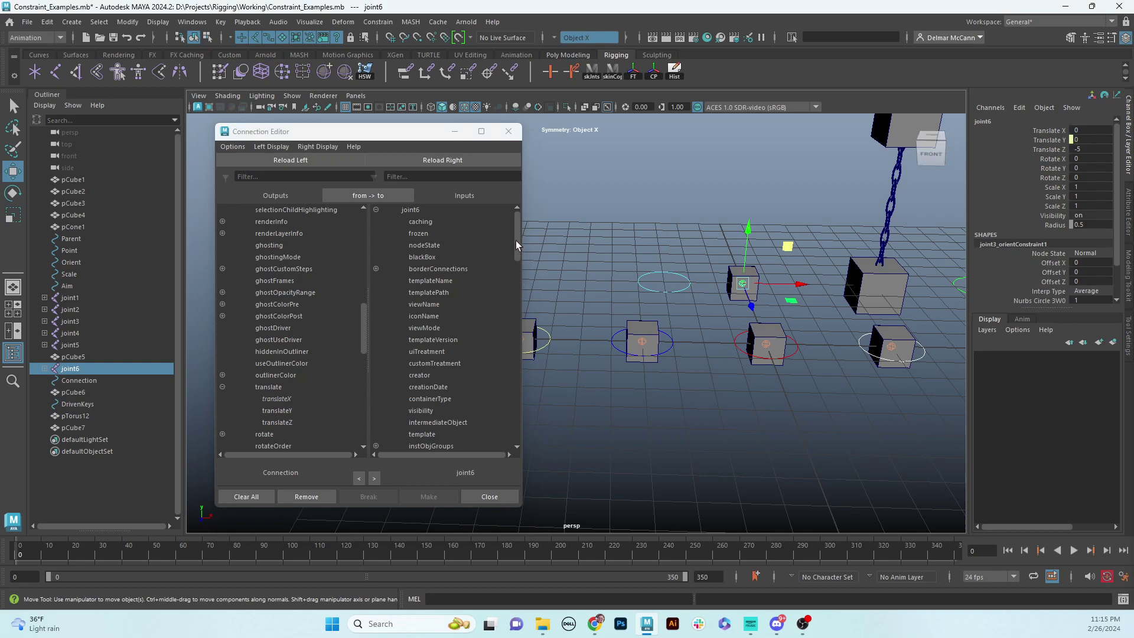
{"action": "left_click_drag", "start_coordinate": [518, 240], "coordinate": [535, 308]}
{"action": "left_click", "coordinate": [376, 375]}
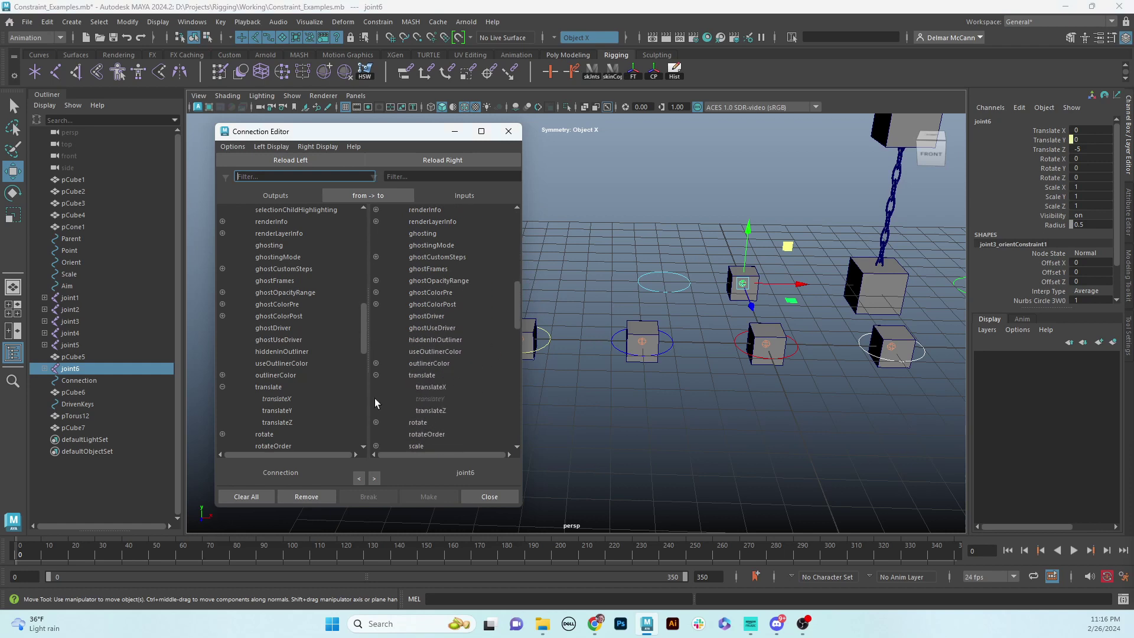
Step: Highlight the control's translateX to inspect its link to joint6's translateY, and check the channels of both objects
{"action": "left_click", "coordinate": [274, 400]}
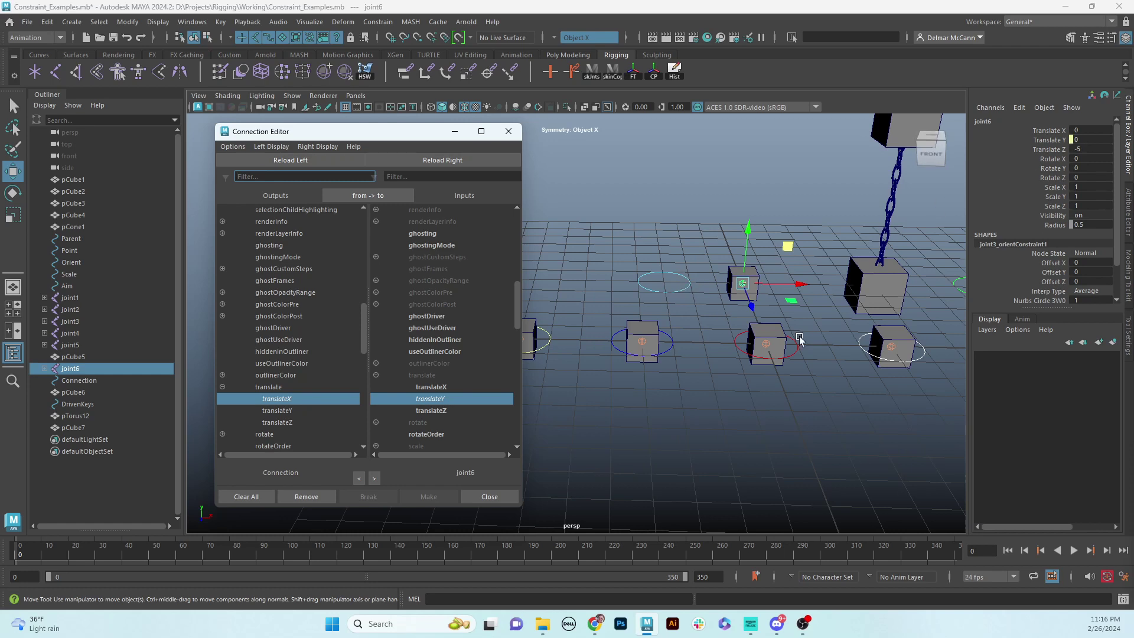
{"action": "left_click", "coordinate": [688, 284]}
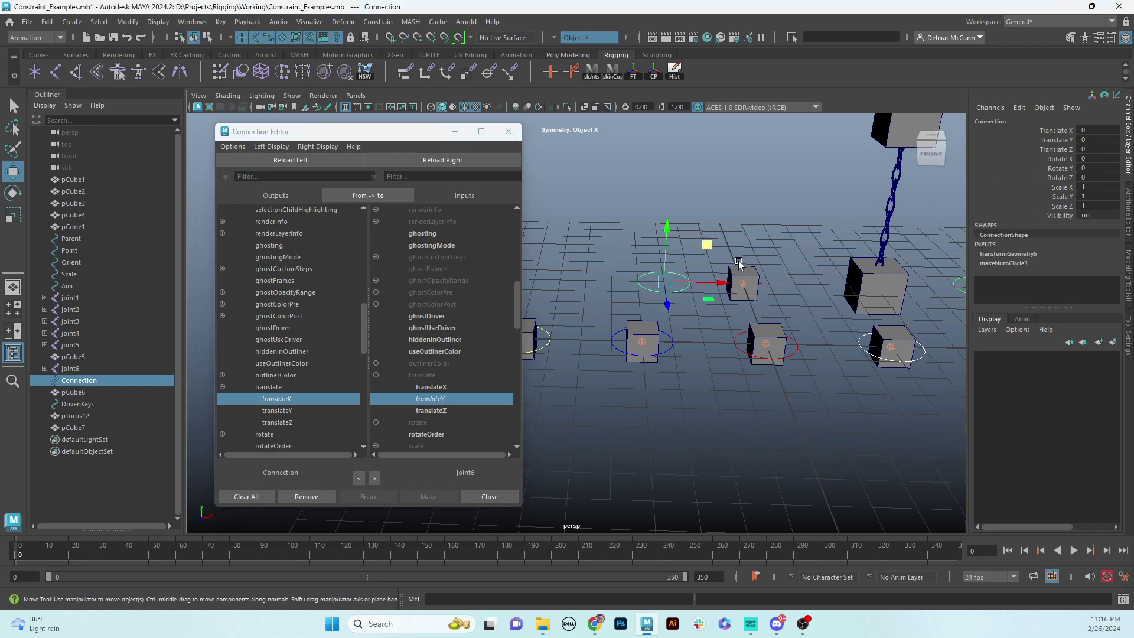
{"action": "left_click", "coordinate": [743, 284]}
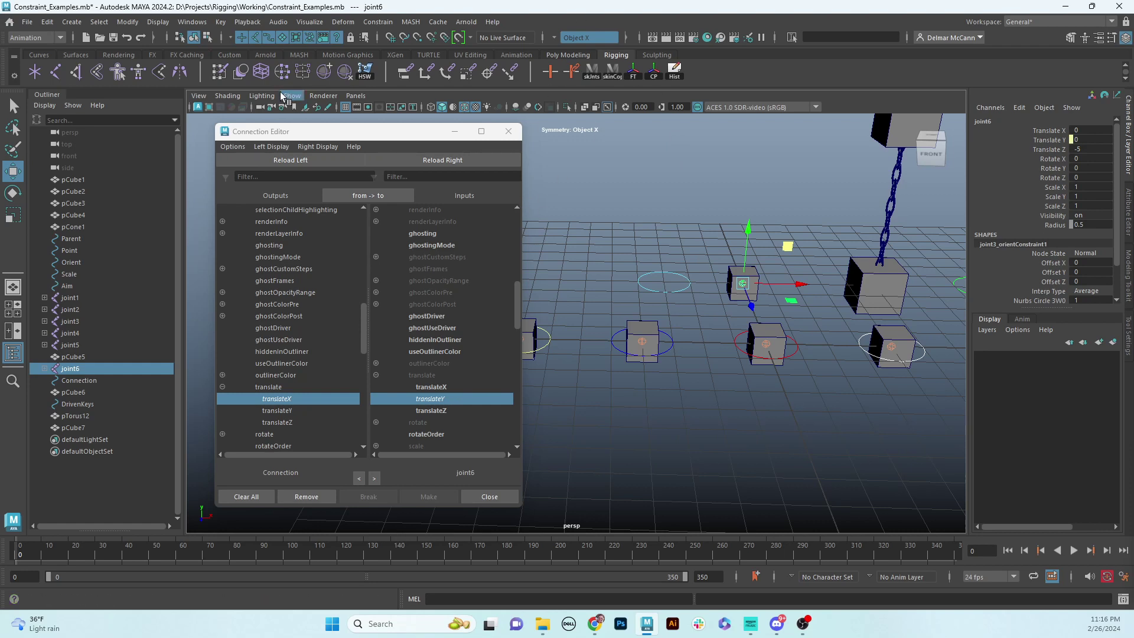
Step: With joint6 selected, open the Node Editor, reposition it over the Connection Editor and clear its graph
{"action": "left_click", "coordinate": [198, 25]}
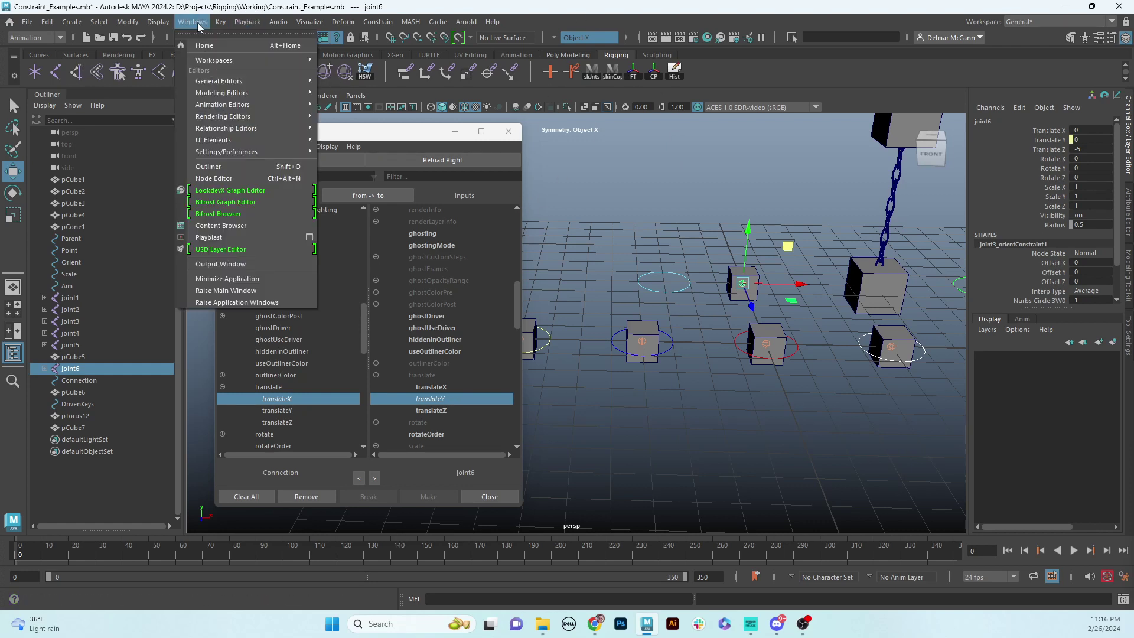
{"action": "left_click", "coordinate": [248, 179]}
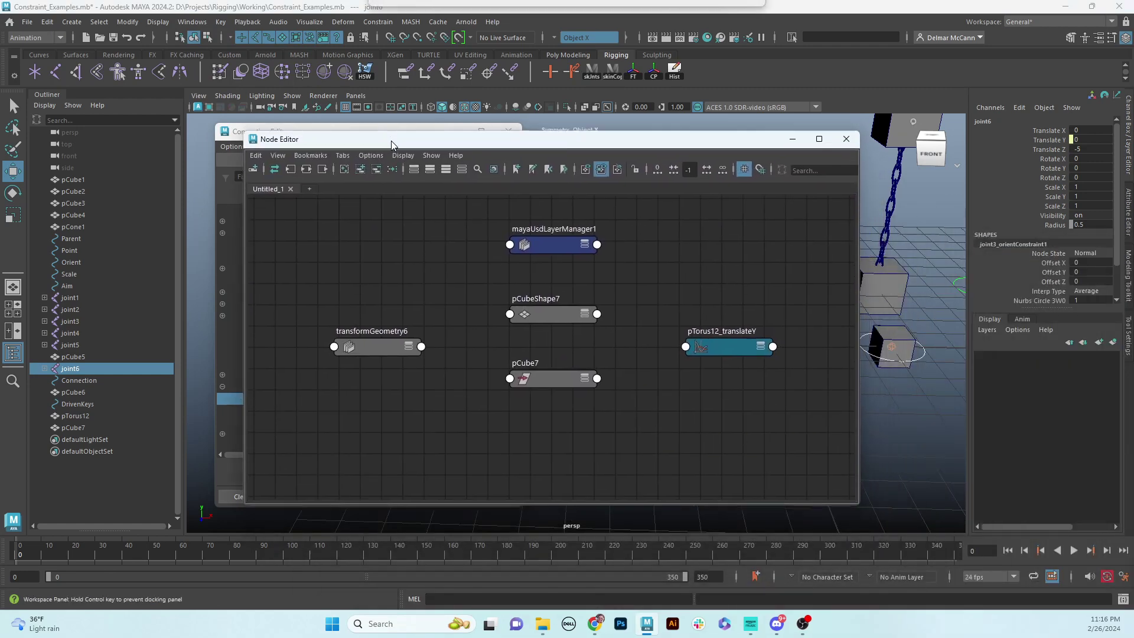
{"action": "left_click_drag", "start_coordinate": [391, 140], "coordinate": [354, 151]}
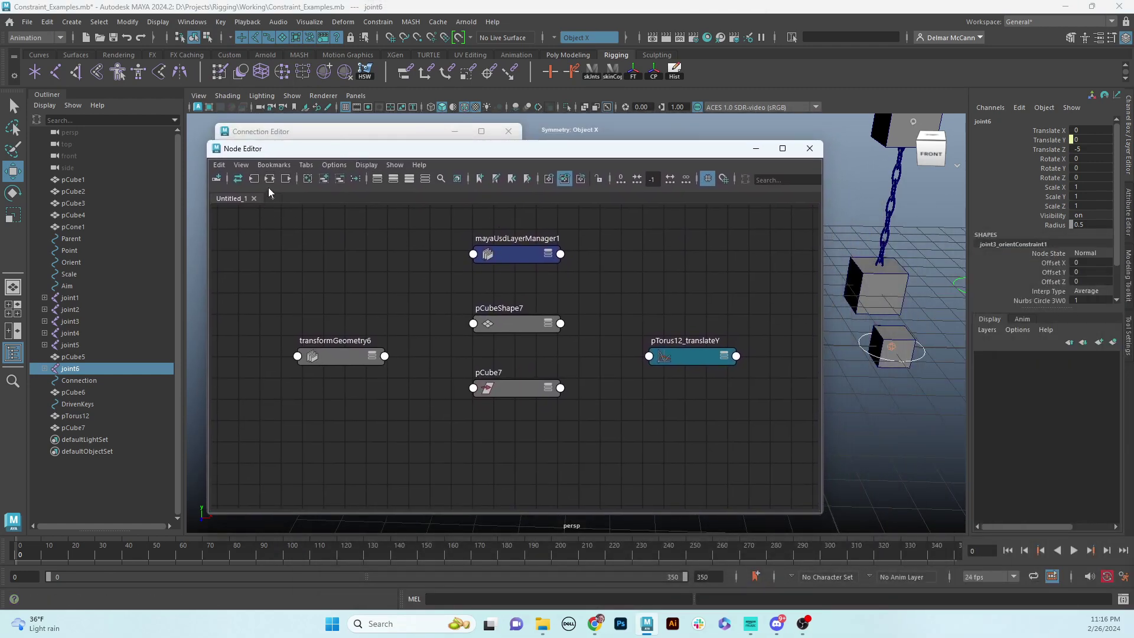
{"action": "left_click_drag", "start_coordinate": [700, 154], "coordinate": [569, 166]}
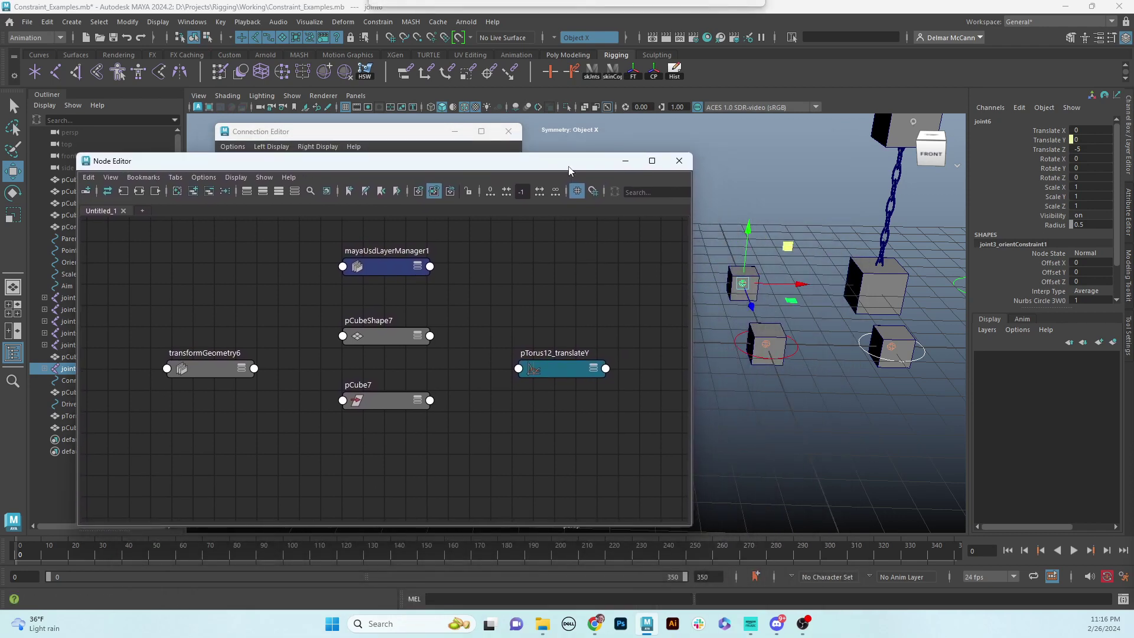
{"action": "left_click_drag", "start_coordinate": [468, 155], "coordinate": [520, 150]}
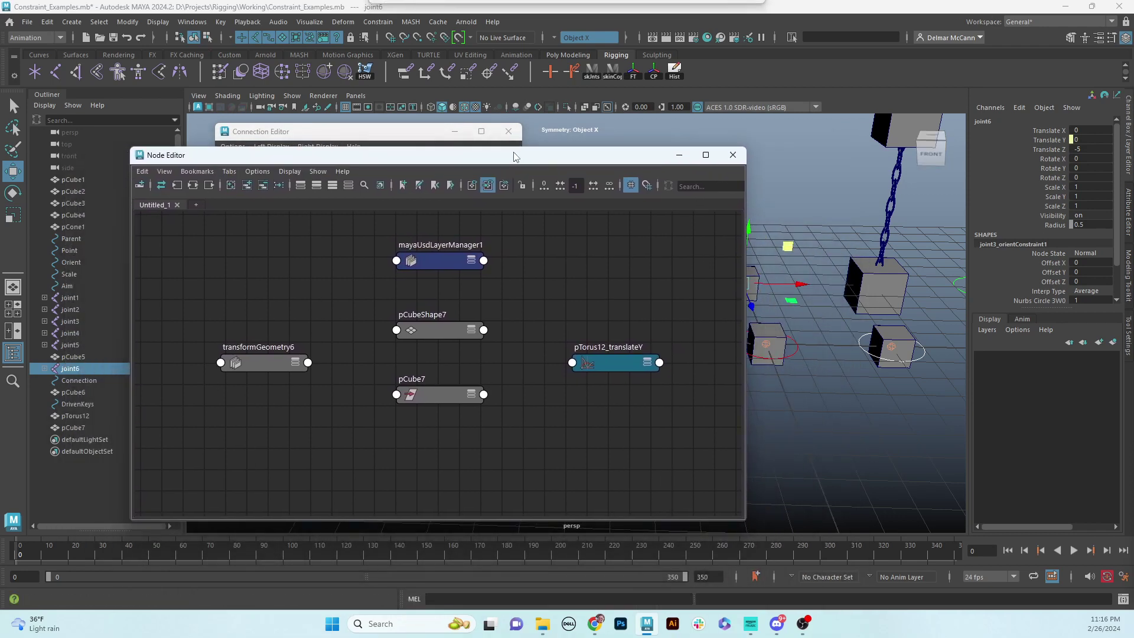
{"action": "left_click", "coordinate": [231, 186]}
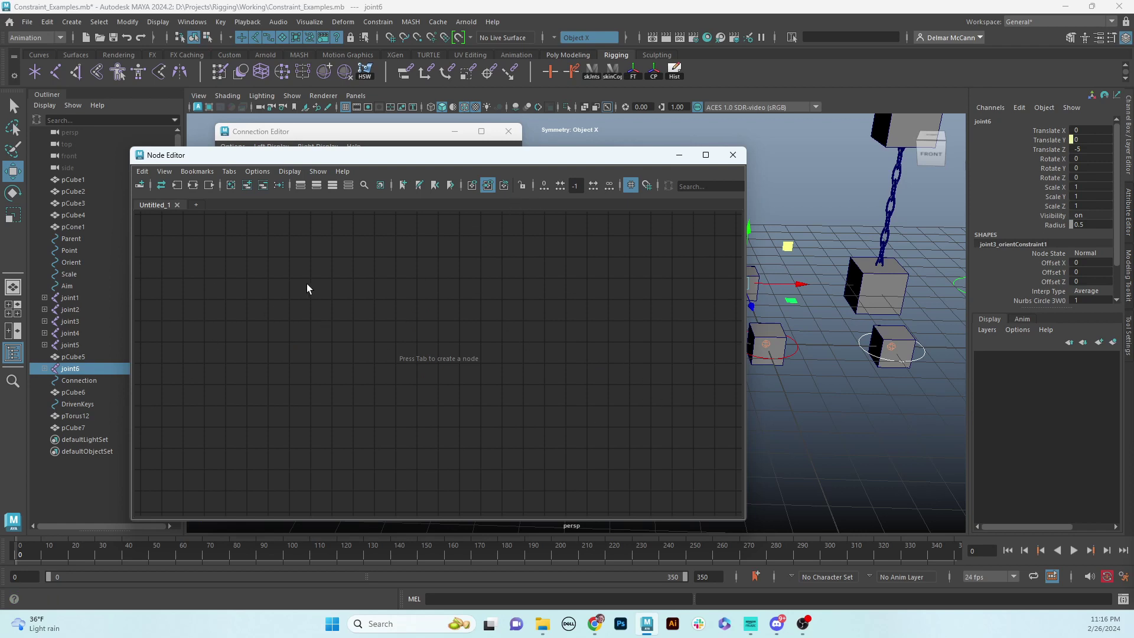
Step: Graph joint6's input and output connections in the Node Editor, spread out the joint6 and Connection nodes, and reposition the editor window
{"action": "left_click", "coordinate": [192, 186]}
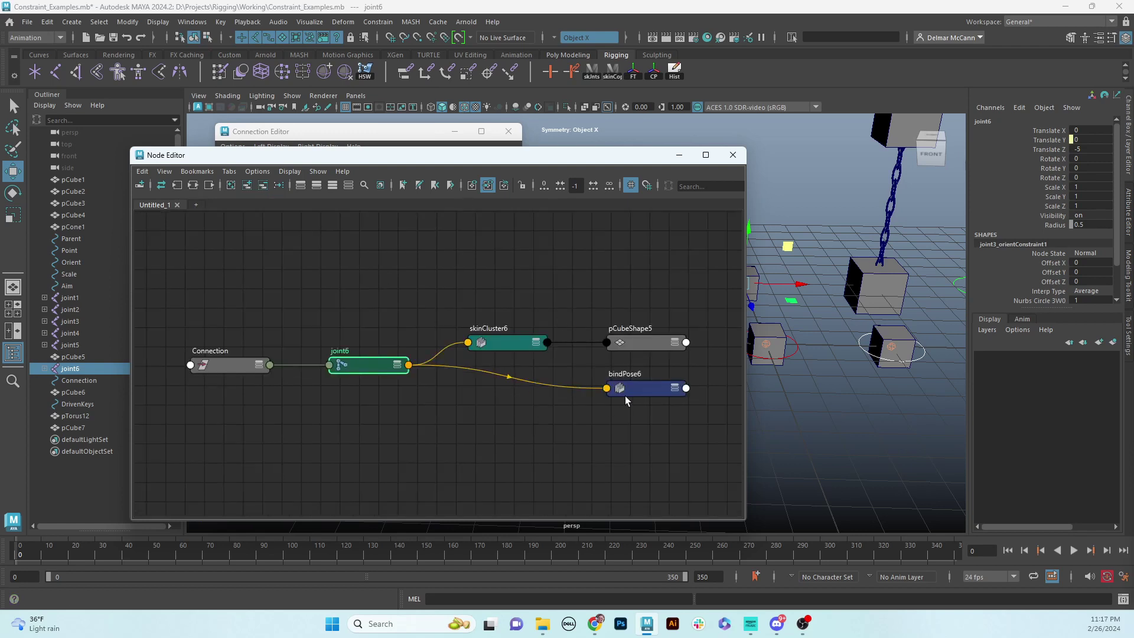
{"action": "left_click_drag", "start_coordinate": [364, 370], "coordinate": [402, 416]}
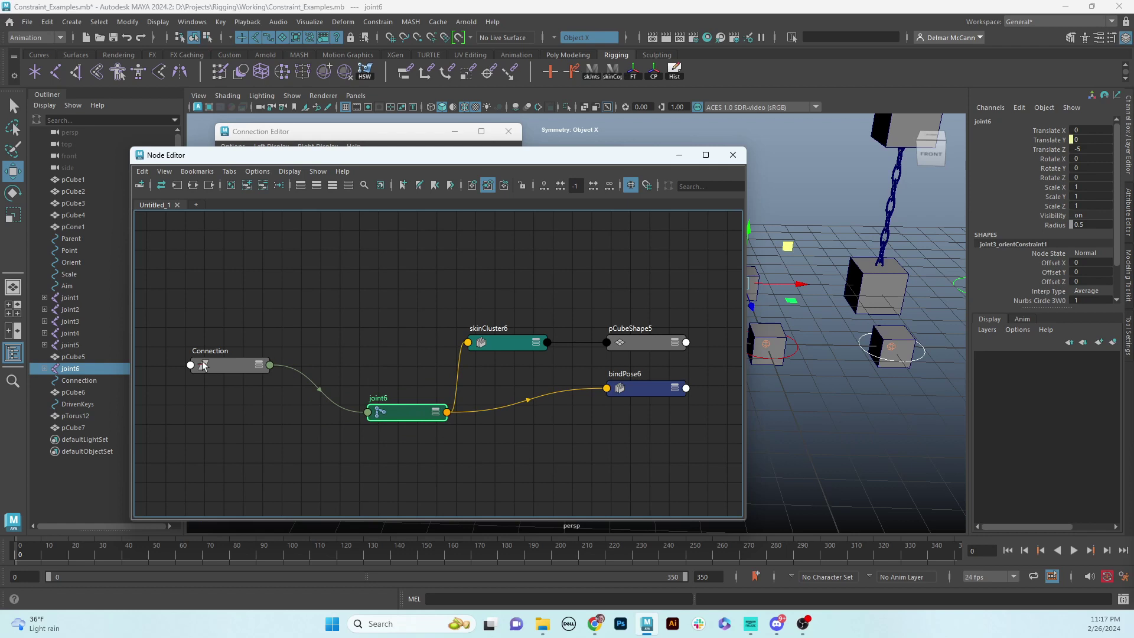
{"action": "left_click_drag", "start_coordinate": [246, 362], "coordinate": [231, 325]}
{"action": "left_click_drag", "start_coordinate": [378, 161], "coordinate": [437, 362]}
{"action": "left_click_drag", "start_coordinate": [532, 363], "coordinate": [543, 153]}
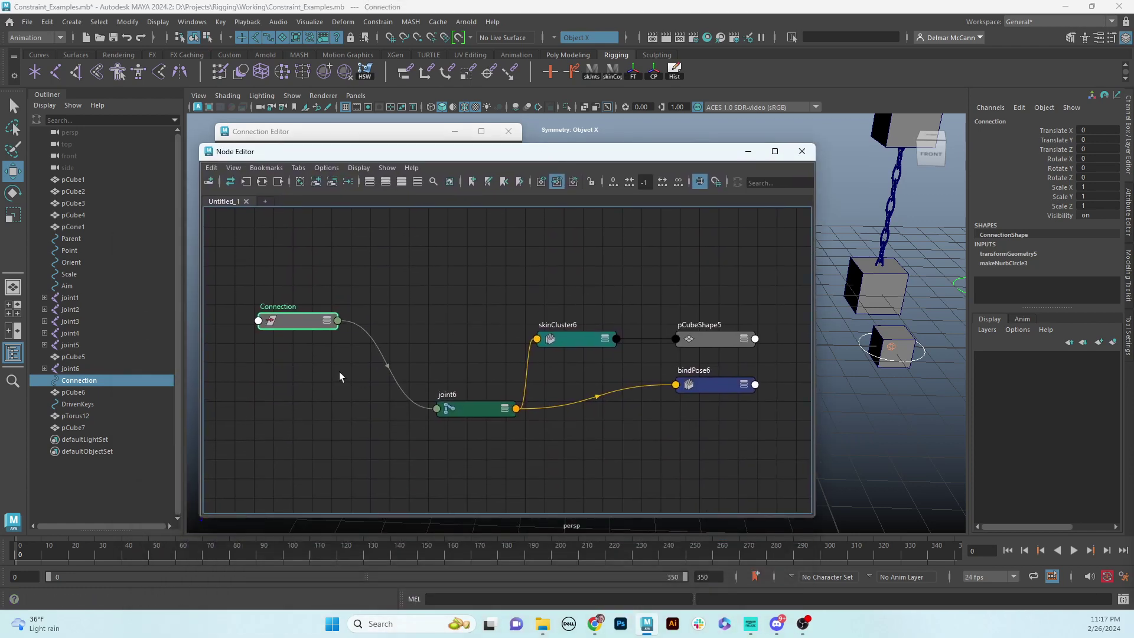
Step: Show all attributes of the Connection node, expand its Translate channels, and inspect the link running to joint6
{"action": "right_click", "coordinate": [328, 321]}
{"action": "left_click", "coordinate": [327, 322]}
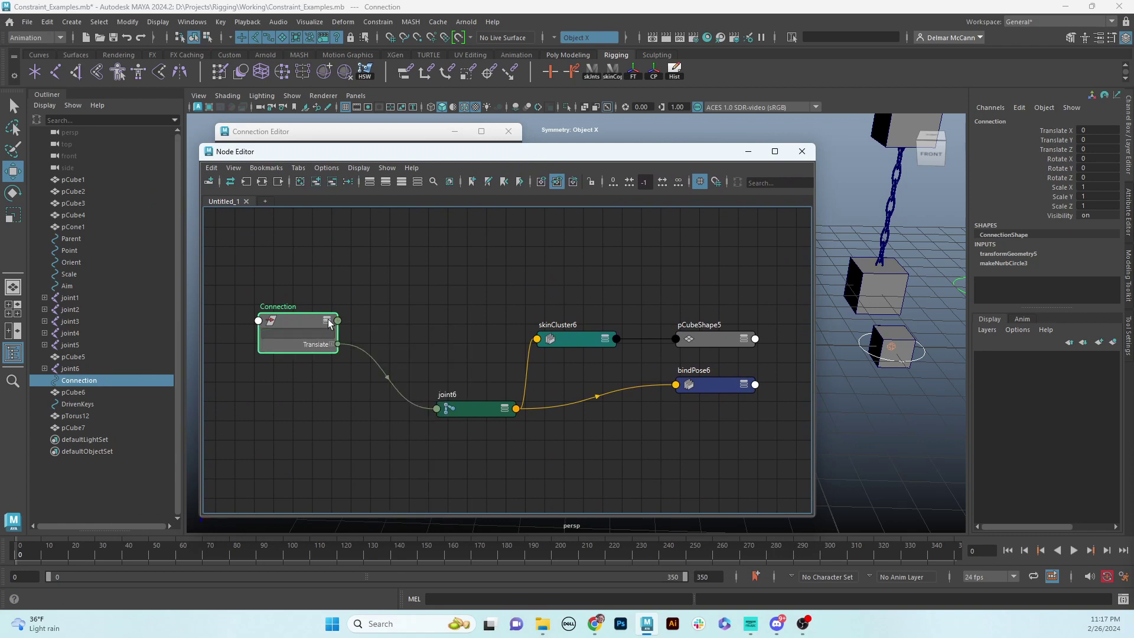
{"action": "left_click", "coordinate": [327, 322]}
{"action": "left_click_drag", "start_coordinate": [315, 336], "coordinate": [330, 254]}
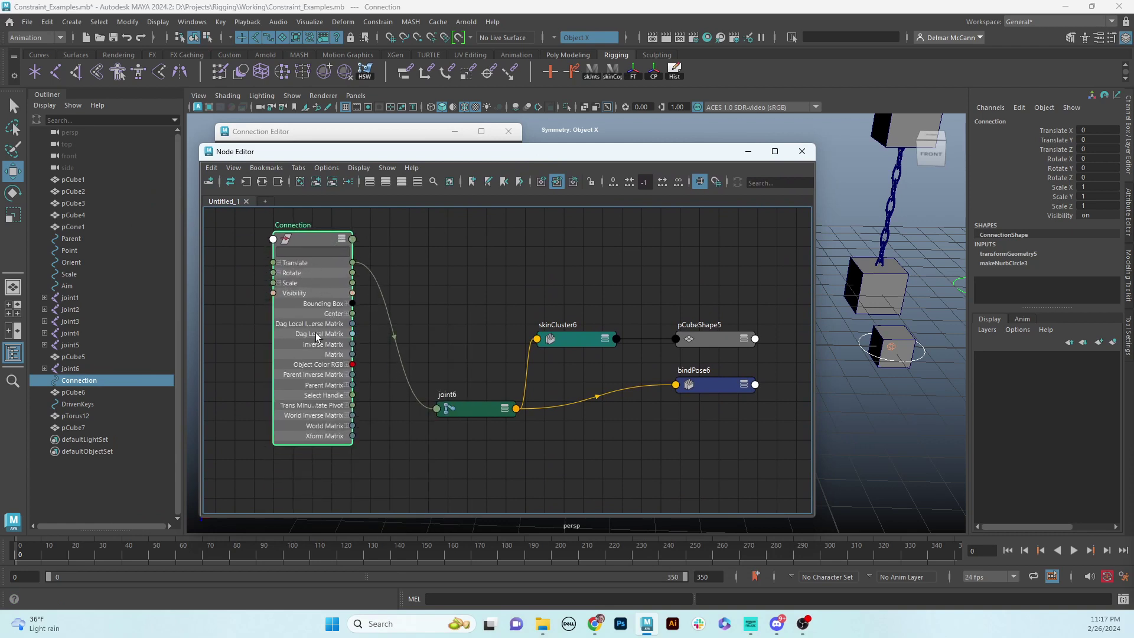
{"action": "left_click", "coordinate": [278, 263]}
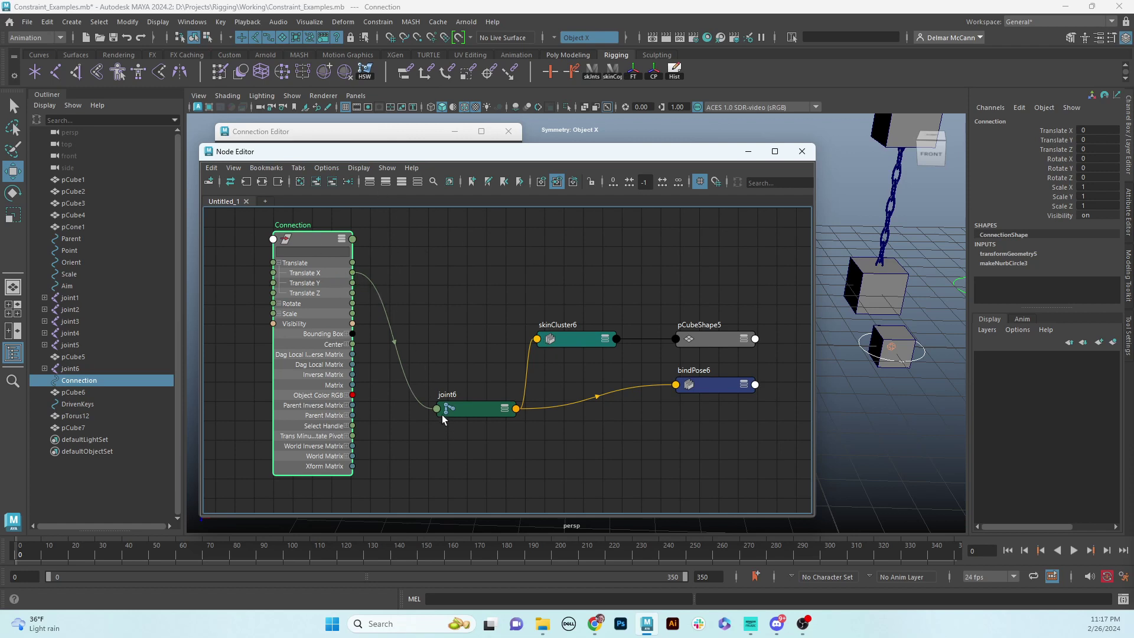
{"action": "mouse_move", "coordinate": [394, 343]}
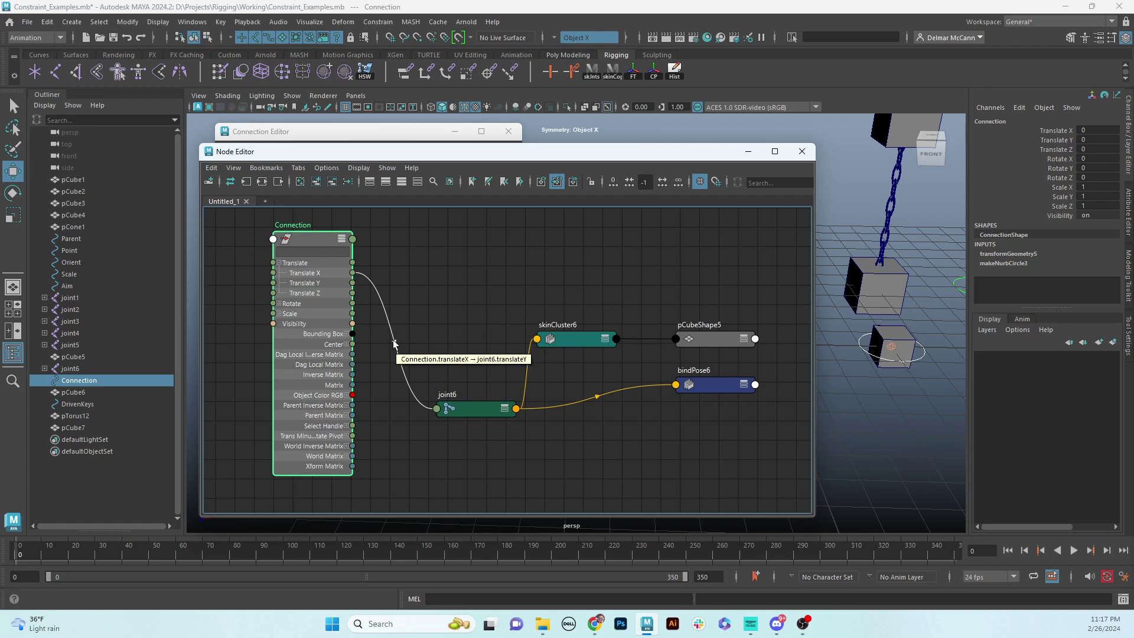
Step: Show all attributes of the joint6 node, expand its Translate channels, and align it beside the Connection node
{"action": "left_click", "coordinate": [505, 408]}
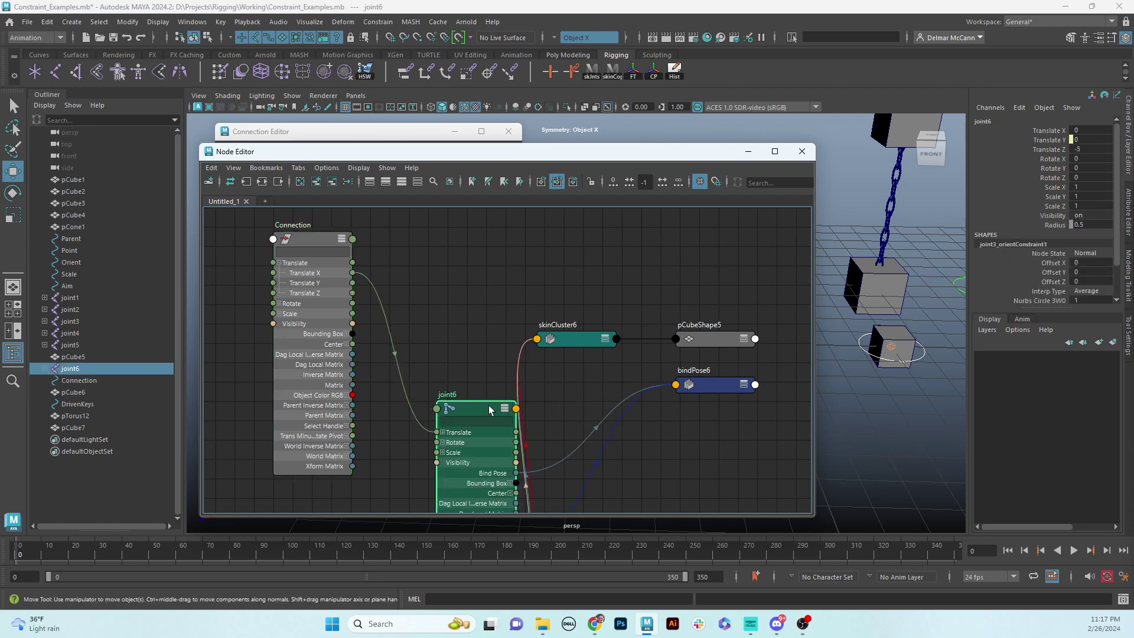
{"action": "left_click_drag", "start_coordinate": [490, 410], "coordinate": [493, 282]}
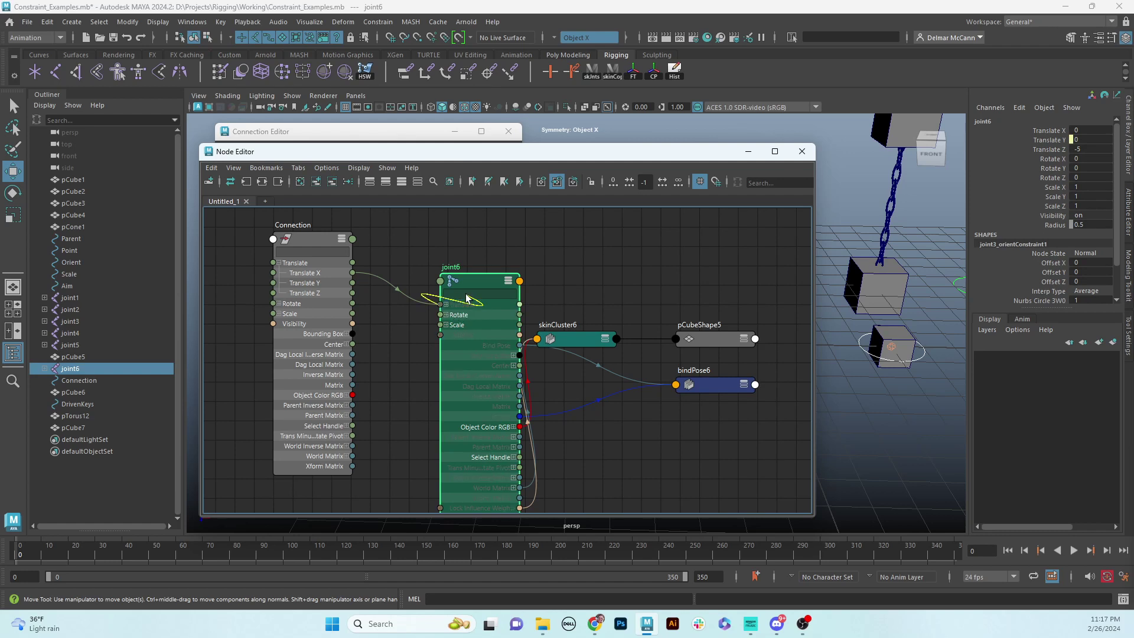
{"action": "left_click", "coordinate": [446, 305]}
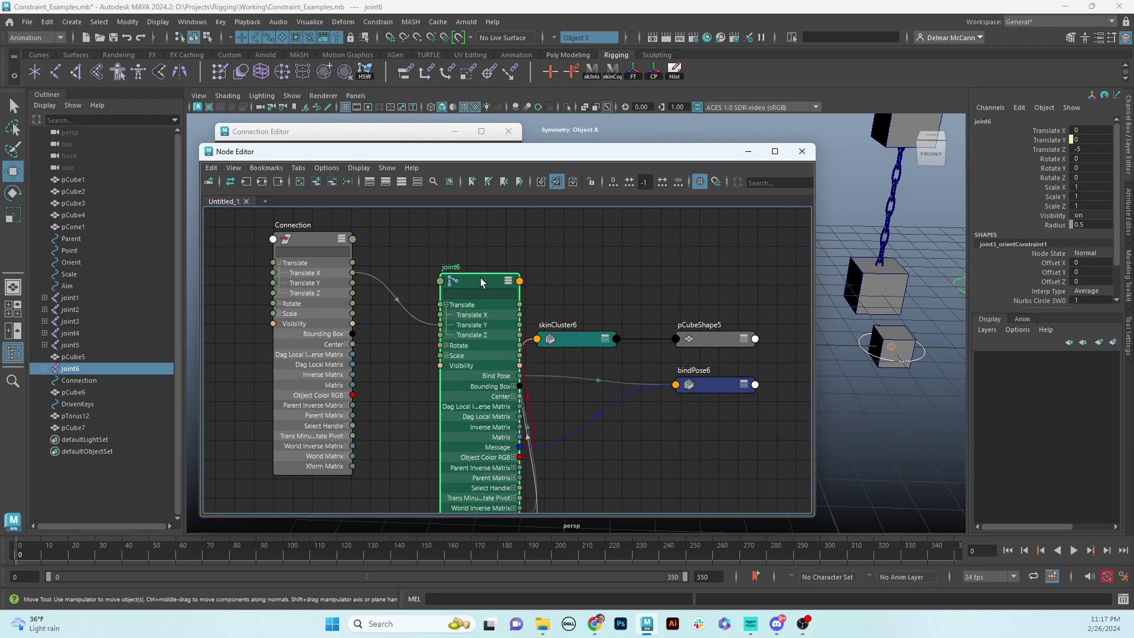
{"action": "left_click_drag", "start_coordinate": [480, 281], "coordinate": [479, 242]}
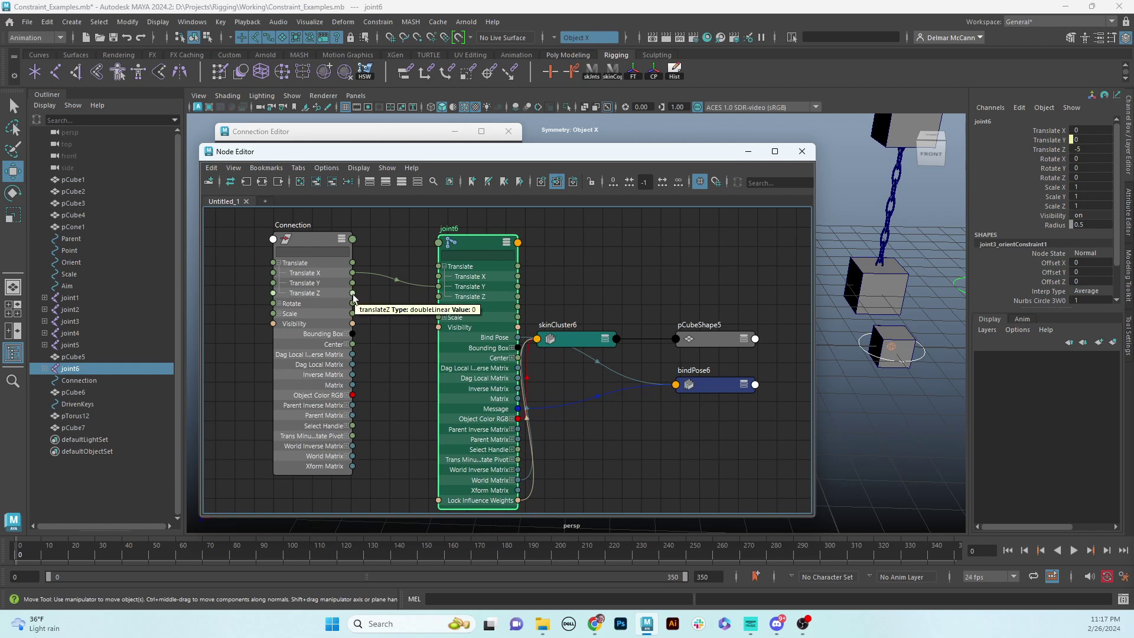
Step: Connect the Connection control's translateZ to joint6's translateZ in the Node Editor, and break and remake that link in the Connection Editor
{"action": "left_click_drag", "start_coordinate": [353, 293], "coordinate": [439, 297]}
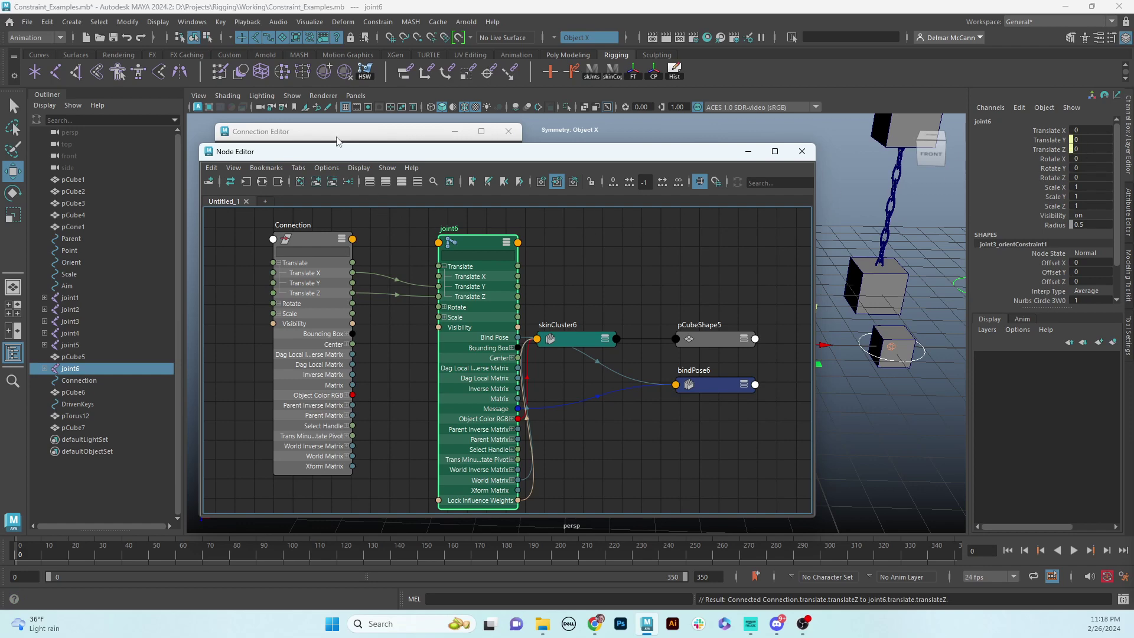
{"action": "left_click", "coordinate": [291, 423]}
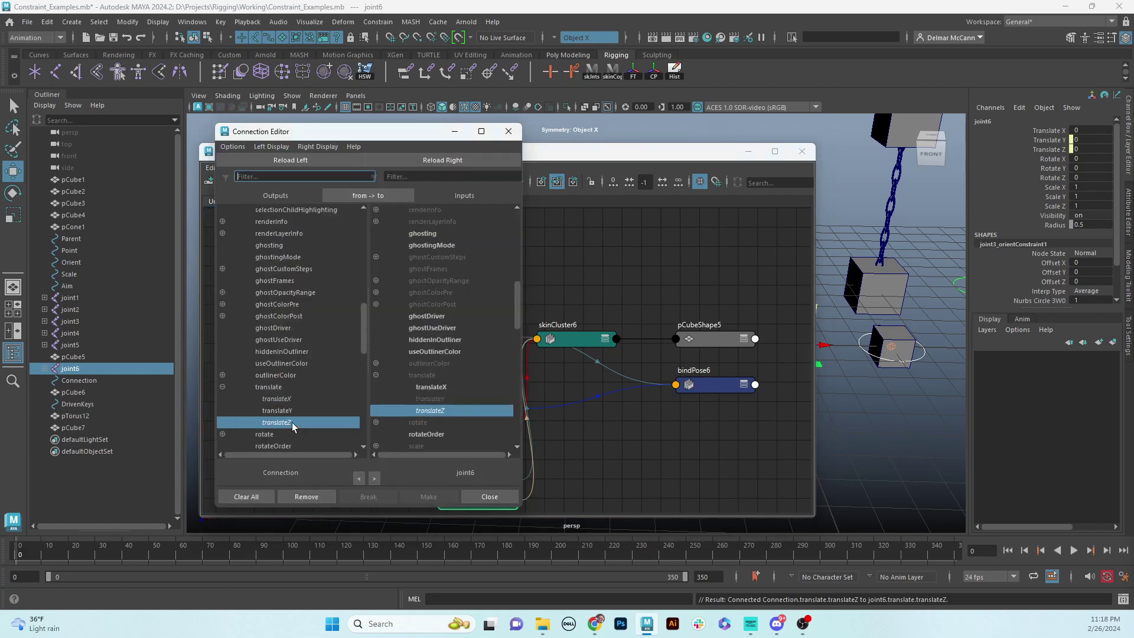
{"action": "left_click", "coordinate": [430, 410]}
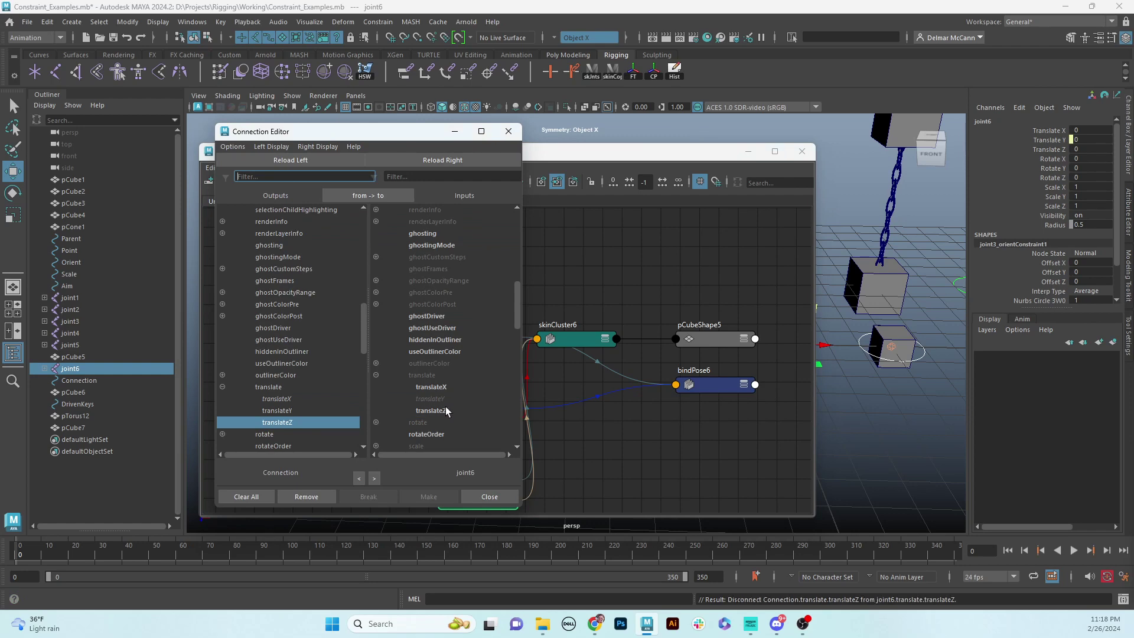
{"action": "left_click", "coordinate": [443, 411]}
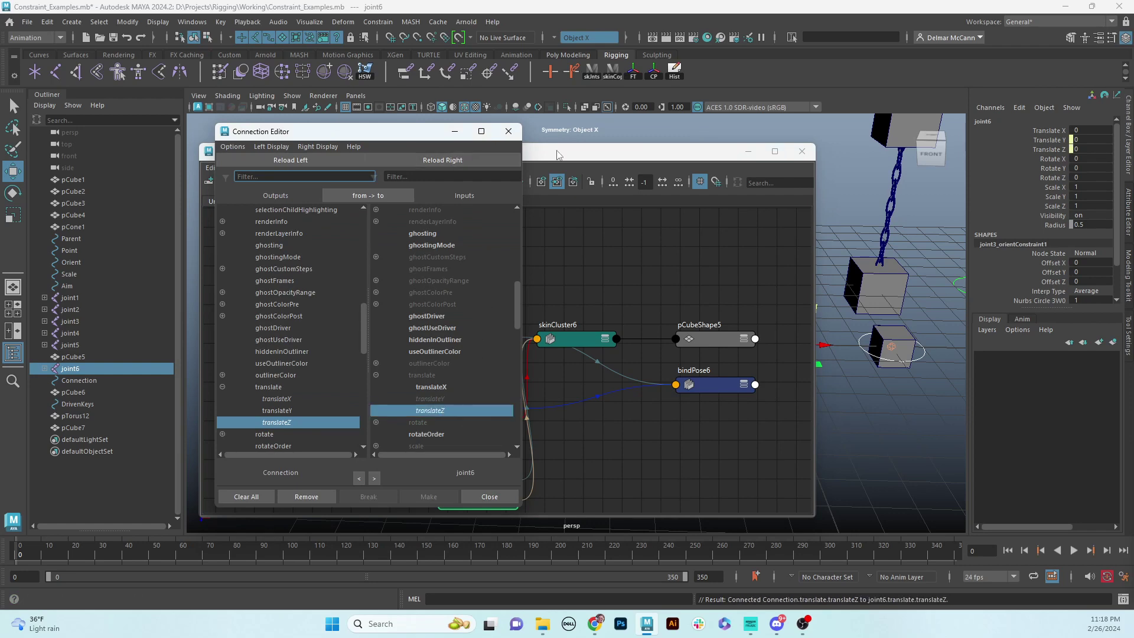
Step: Bring the Node Editor forward, adjust the joint6 node's position, and lower the editor to uncover the scene's controls
{"action": "left_click", "coordinate": [584, 152]}
{"action": "left_click_drag", "start_coordinate": [469, 242], "coordinate": [458, 235]}
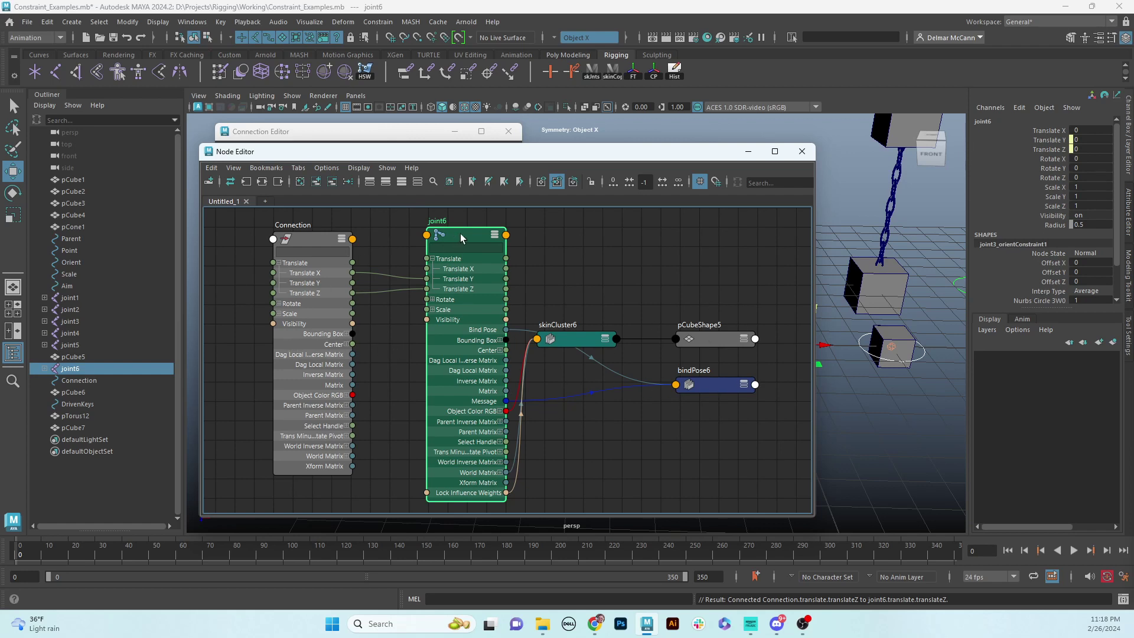
{"action": "left_click_drag", "start_coordinate": [459, 234], "coordinate": [465, 233]}
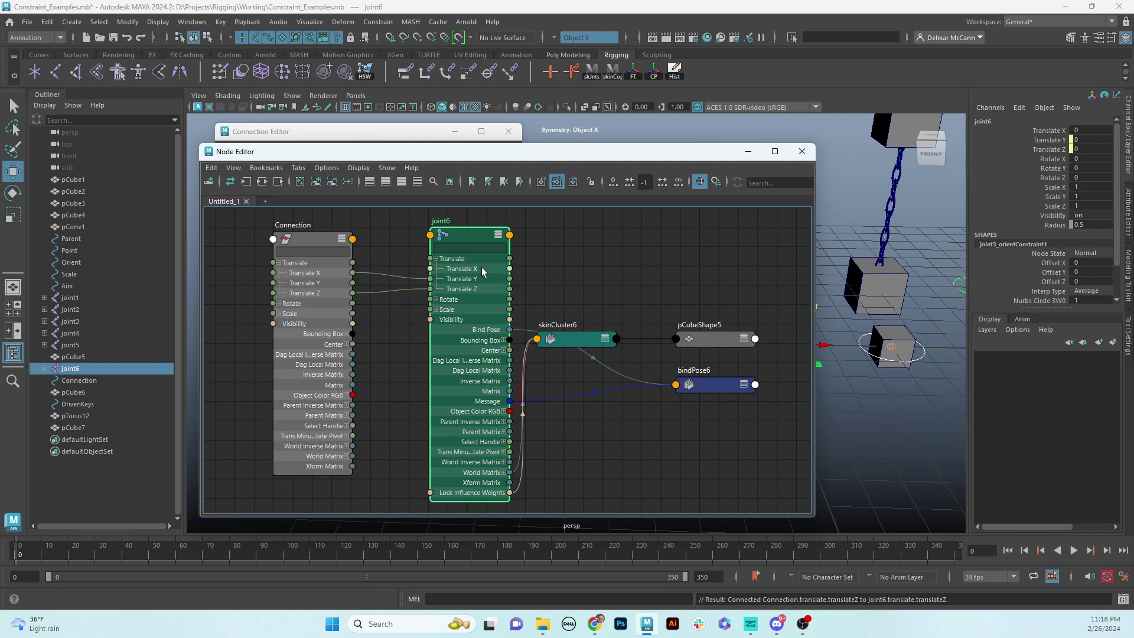
{"action": "left_click_drag", "start_coordinate": [551, 158], "coordinate": [601, 385]}
Step: Select the Connection control in the viewport and test-move it to about -0.555 in Translate X
{"action": "mouse_move", "coordinate": [686, 307]}
{"action": "middle_mouse_down", "text": "alt"}
{"action": "mouse_move", "coordinate": [700, 282]}
{"action": "mouse_move", "coordinate": [767, 253]}
{"action": "mouse_move", "coordinate": [697, 274]}
{"action": "mouse_move", "coordinate": [726, 248]}
{"action": "mouse_move", "coordinate": [691, 271]}
{"action": "mouse_move", "coordinate": [707, 269]}
{"action": "mouse_move", "coordinate": [680, 213]}
{"action": "mouse_move", "coordinate": [656, 242]}
{"action": "mouse_move", "coordinate": [726, 245]}
{"action": "mouse_move", "coordinate": [681, 292]}
{"action": "middle_mouse_up", "text": "alt"}
{"action": "middle_click_drag", "start_coordinate": [694, 339], "coordinate": [722, 308], "text": "alt"}
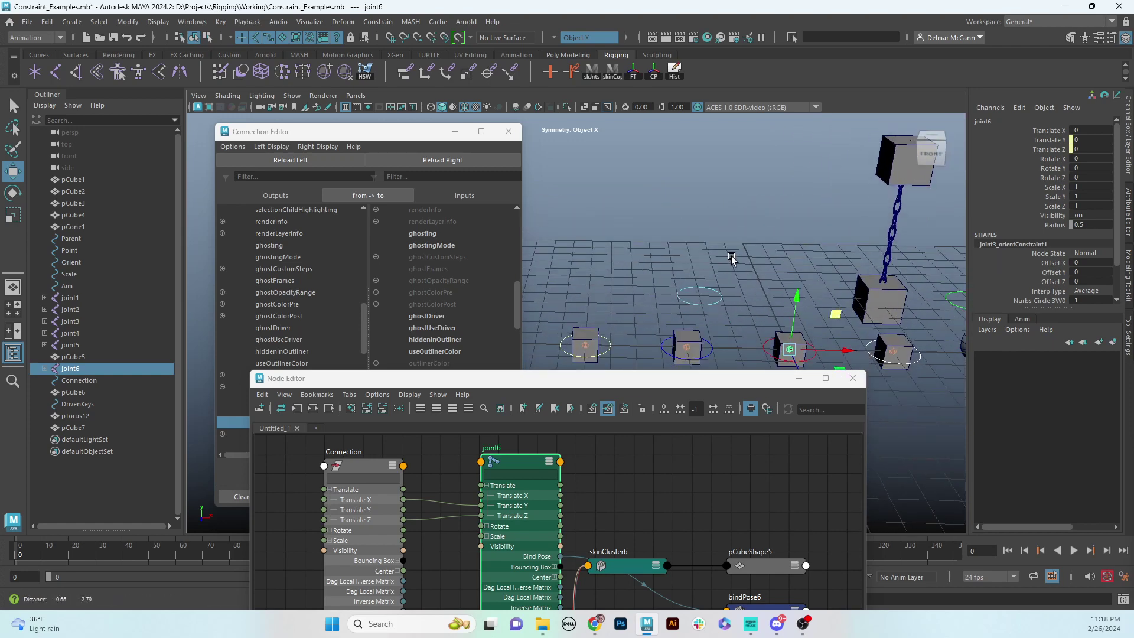
{"action": "left_click", "coordinate": [722, 299]}
{"action": "left_click_drag", "start_coordinate": [756, 296], "coordinate": [746, 296]}
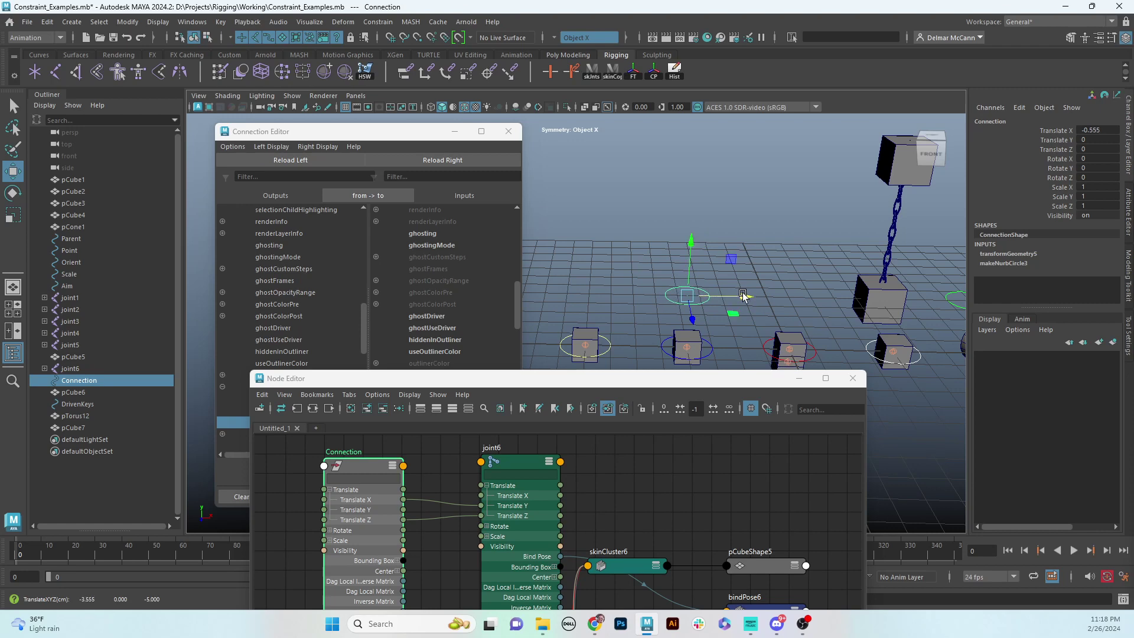
Step: Undo the control's test move and the translateZ connection to joint6
{"action": "key", "text": "ctrl+z"}
{"action": "key", "text": "ctrl+z"}
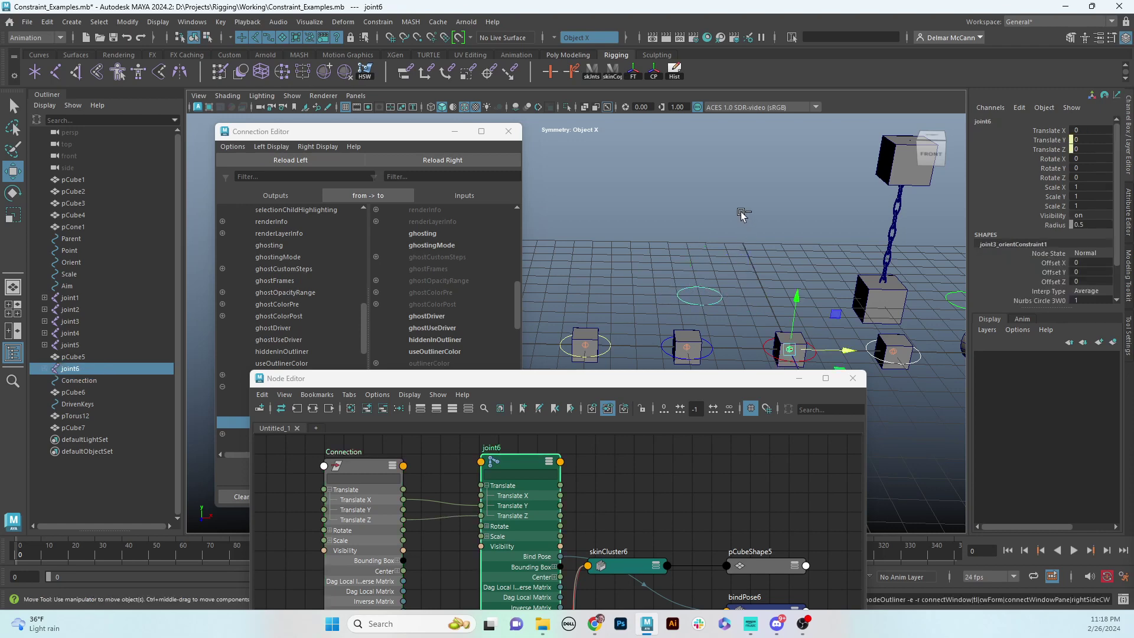
{"action": "key", "text": "ctrl+z"}
{"action": "middle_click_drag", "start_coordinate": [731, 282], "coordinate": [724, 243], "text": "alt"}
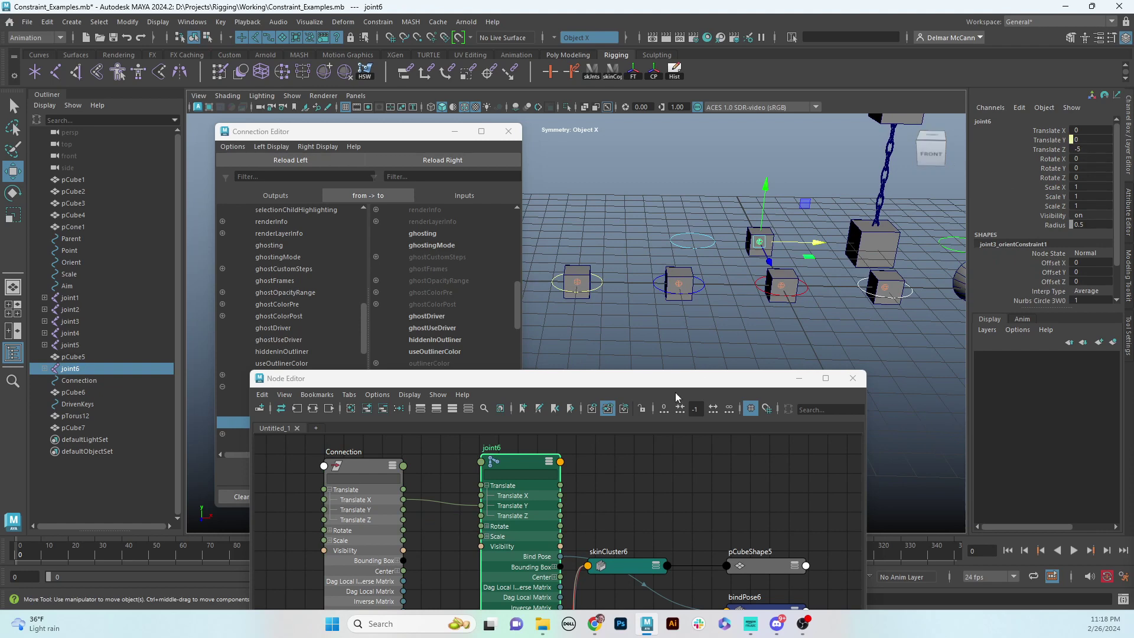
Step: Uncover more of the viewport below the Connection control and select the control to check its channels
{"action": "left_click_drag", "start_coordinate": [636, 383], "coordinate": [637, 403]}
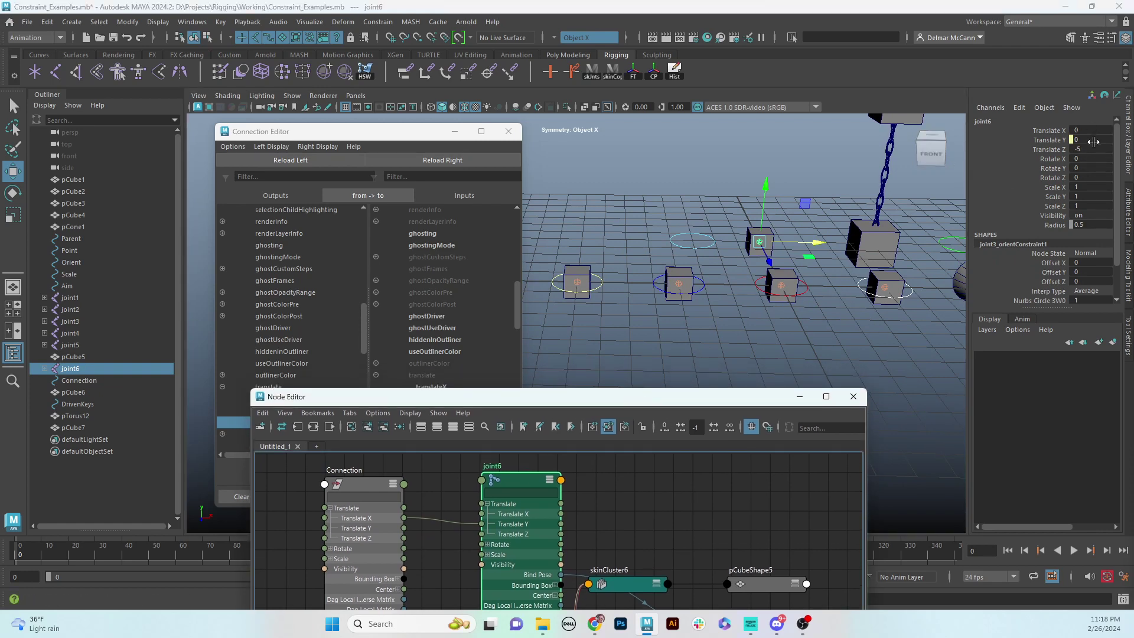
{"action": "left_click", "coordinate": [712, 249]}
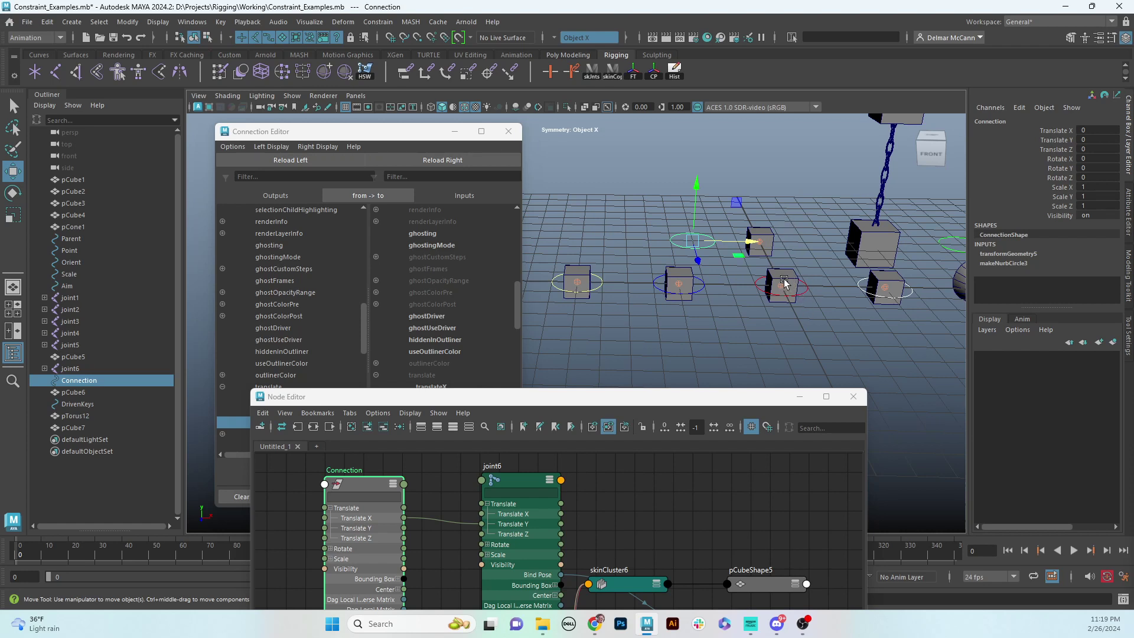
{"action": "left_click", "coordinate": [779, 198]}
{"action": "left_click", "coordinate": [713, 245]}
Step: Rearrange the Connection Editor and Node Editor windows so the node graph and the Connection control are visible side by side
{"action": "left_click_drag", "start_coordinate": [312, 132], "coordinate": [309, 114]}
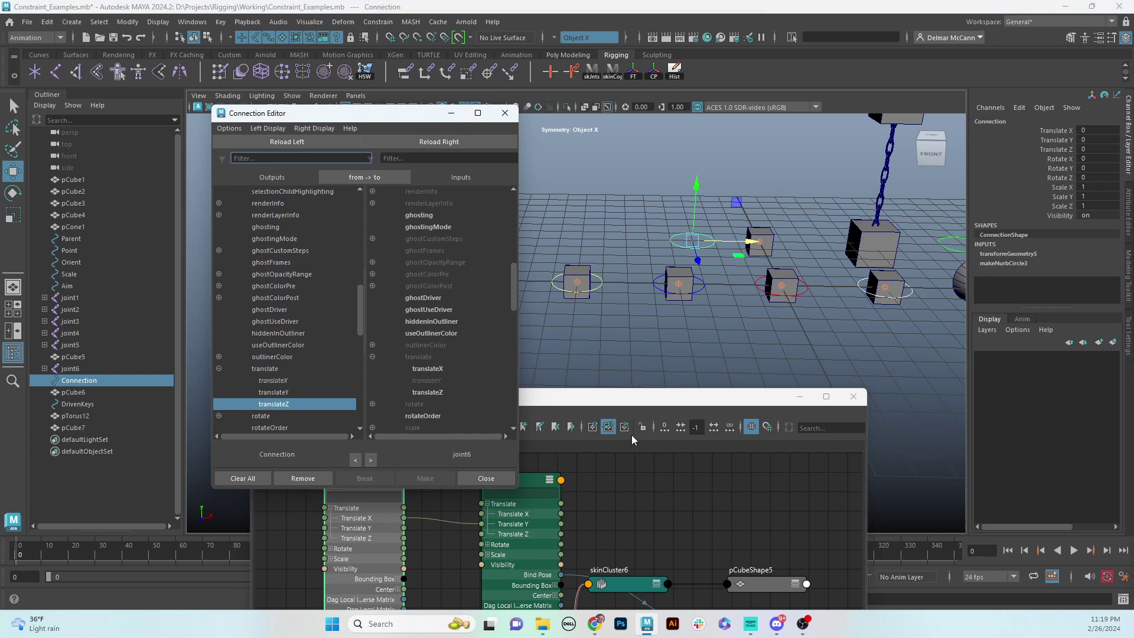
{"action": "left_click_drag", "start_coordinate": [614, 405], "coordinate": [551, 122]}
{"action": "left_click_drag", "start_coordinate": [625, 121], "coordinate": [556, 139]}
{"action": "middle_click_drag", "start_coordinate": [788, 338], "coordinate": [856, 350], "text": "alt"}
{"action": "mouse_move", "coordinate": [856, 350]}
{"action": "left_mouse_down", "text": "alt"}
{"action": "mouse_move", "coordinate": [829, 367]}
{"action": "mouse_move", "coordinate": [852, 347]}
{"action": "left_mouse_up", "text": "alt"}
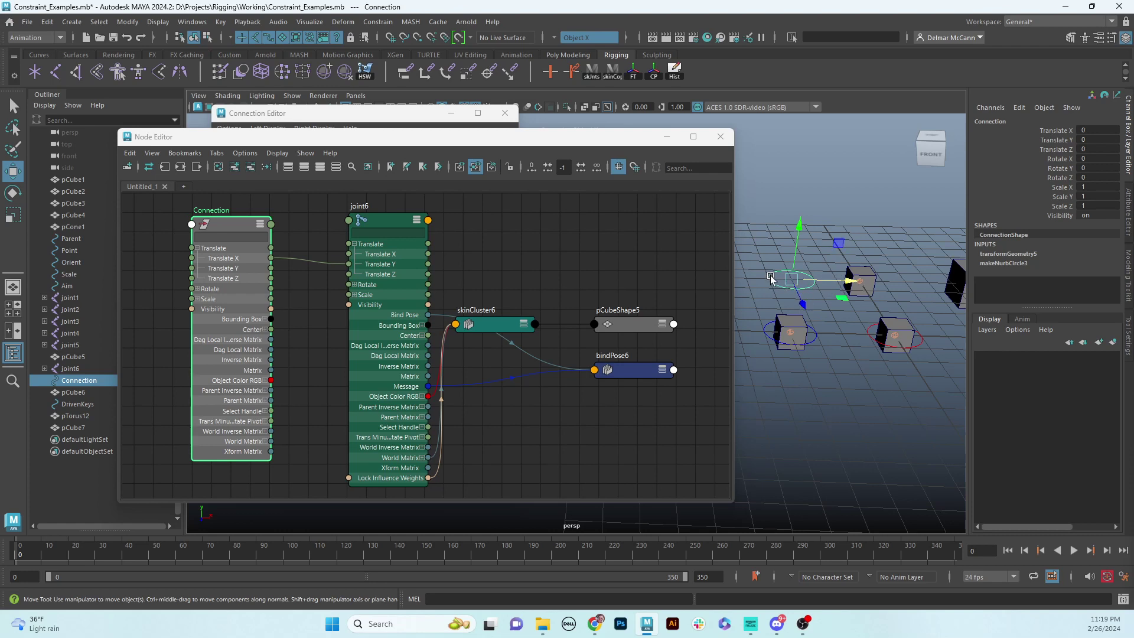
Step: Select the Point control and the Connection control in turn to compare their setups and channels
{"action": "left_click", "coordinate": [812, 345]}
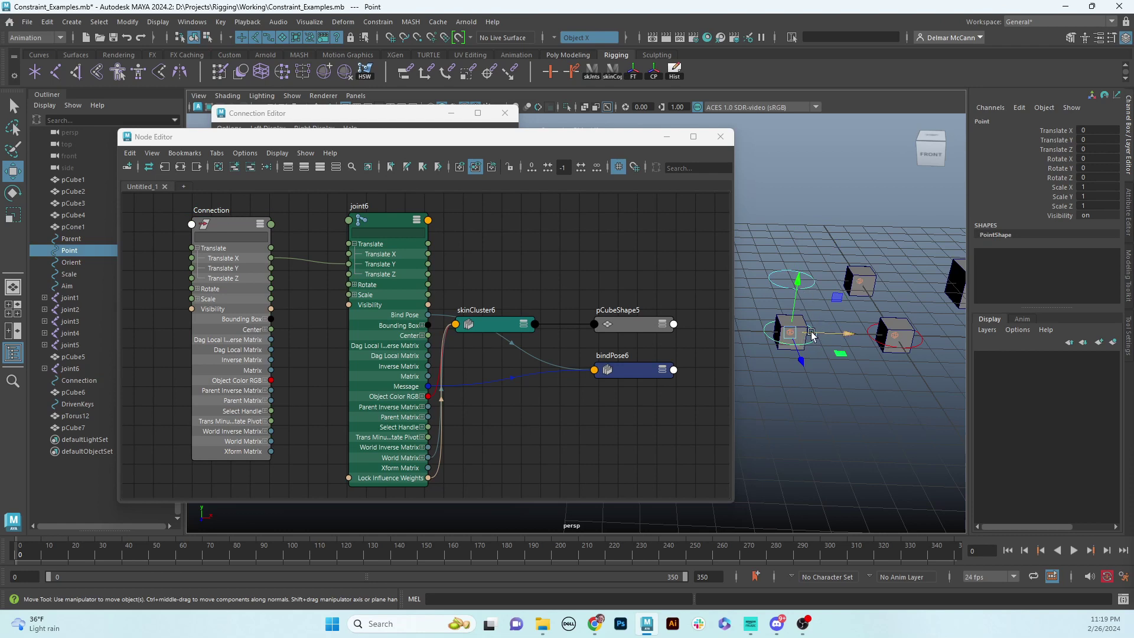
{"action": "left_click", "coordinate": [785, 342]}
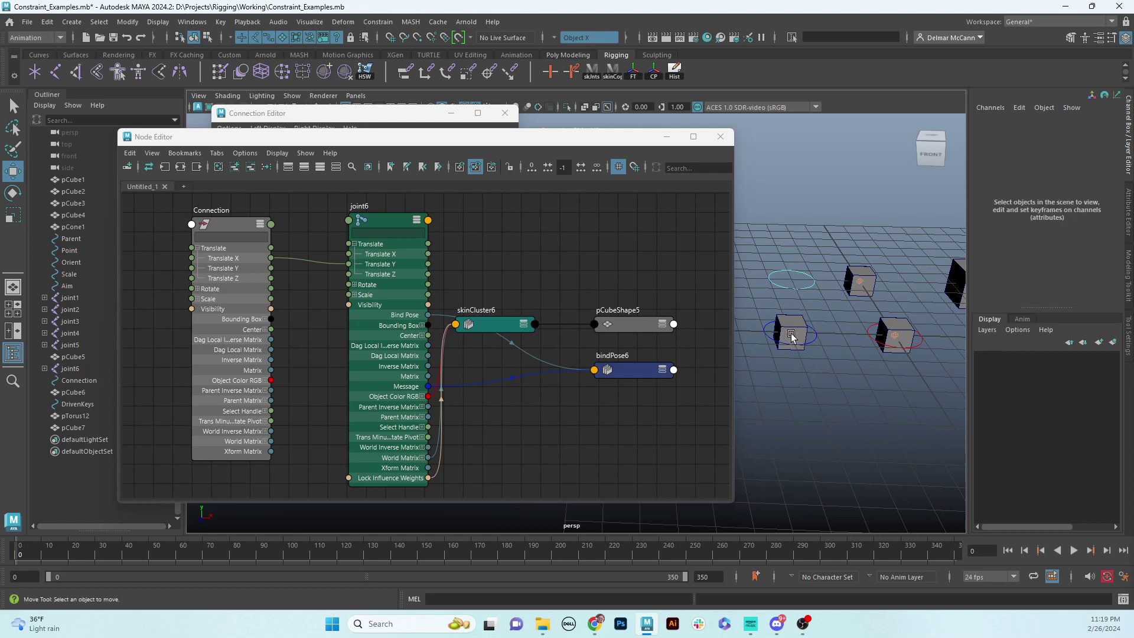
{"action": "left_click", "coordinate": [792, 336]}
{"action": "left_click", "coordinate": [853, 417]}
{"action": "left_click", "coordinate": [812, 346]}
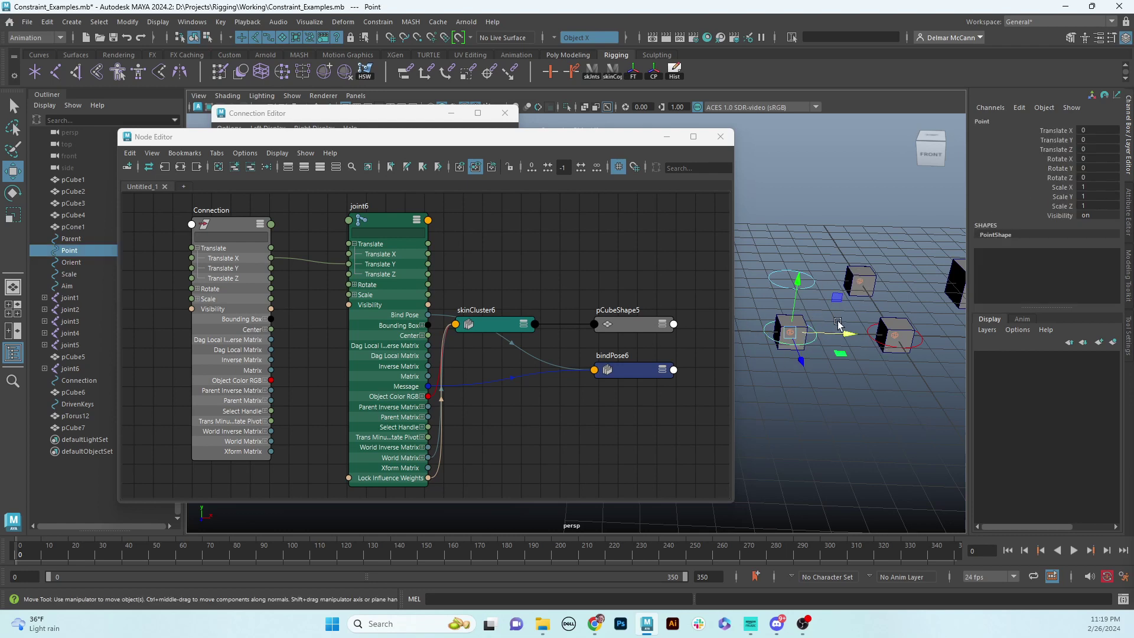
{"action": "left_click", "coordinate": [811, 238]}
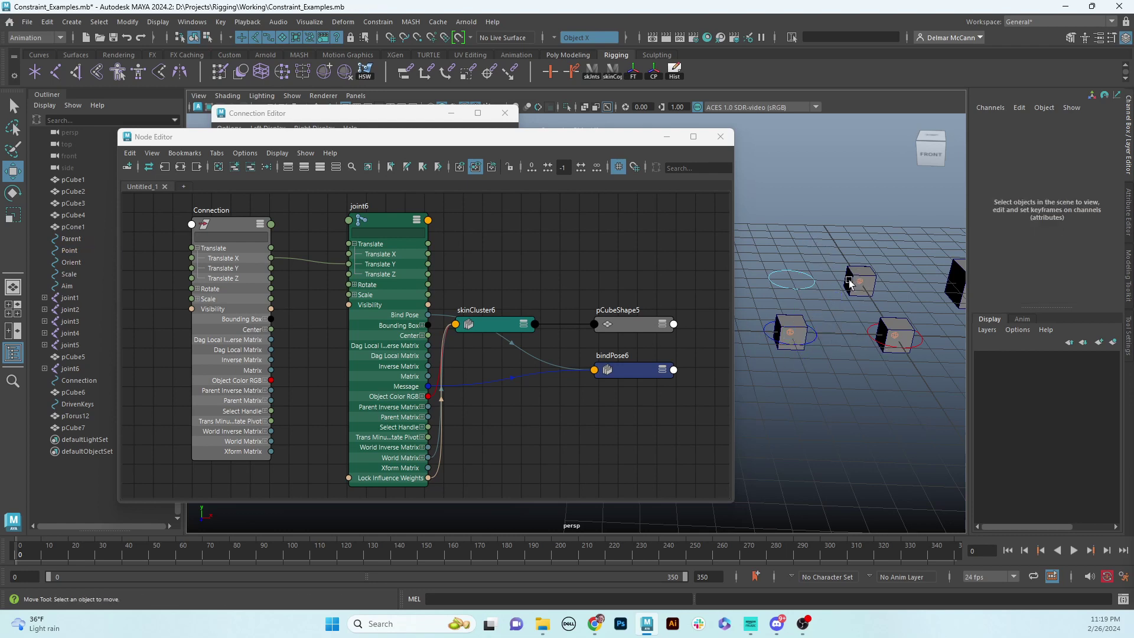
{"action": "left_click", "coordinate": [813, 288]}
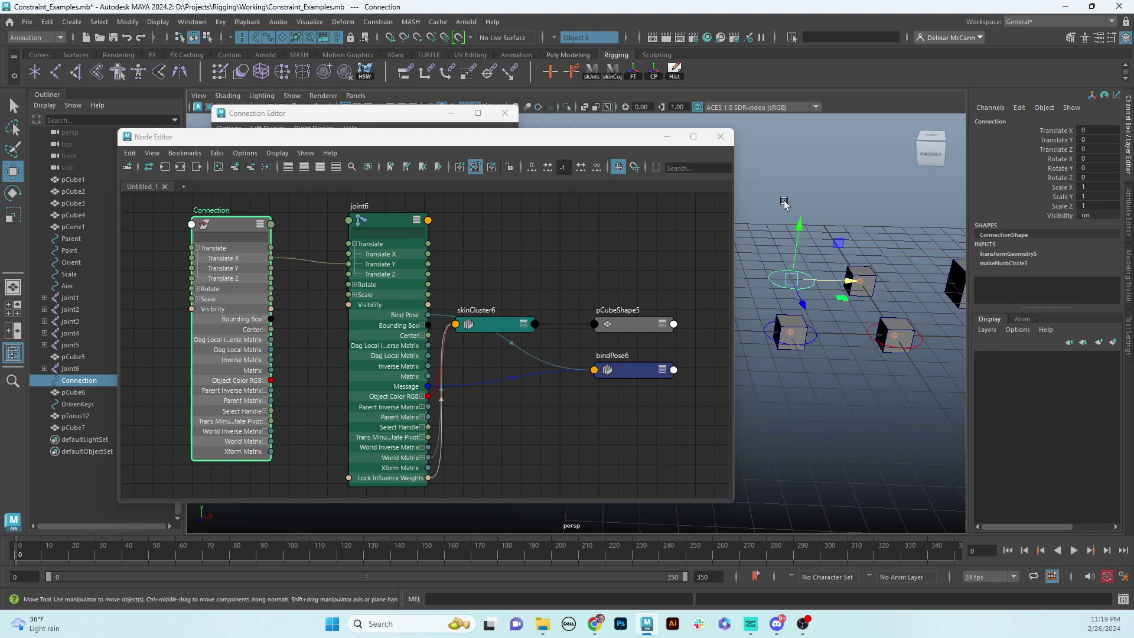
Step: Slide the Node Editor clear of the cubes, try moving the Connection control along X, and undo the move
{"action": "left_click_drag", "start_coordinate": [658, 138], "coordinate": [575, 139]}
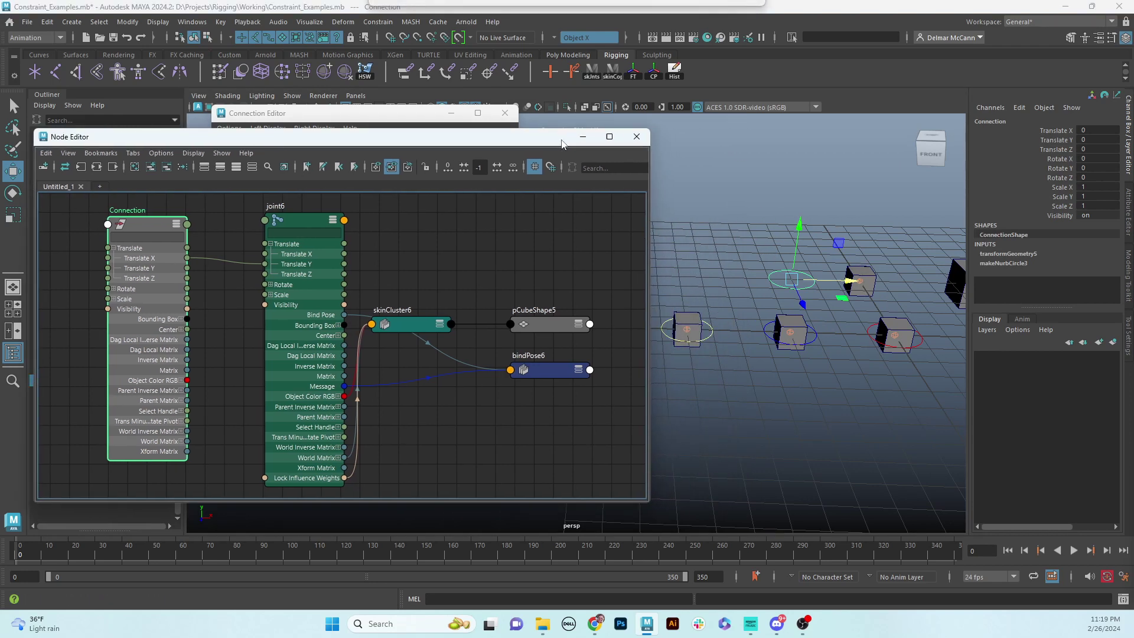
{"action": "left_click_drag", "start_coordinate": [853, 282], "coordinate": [895, 263]}
{"action": "key", "text": "ctrl+z"}
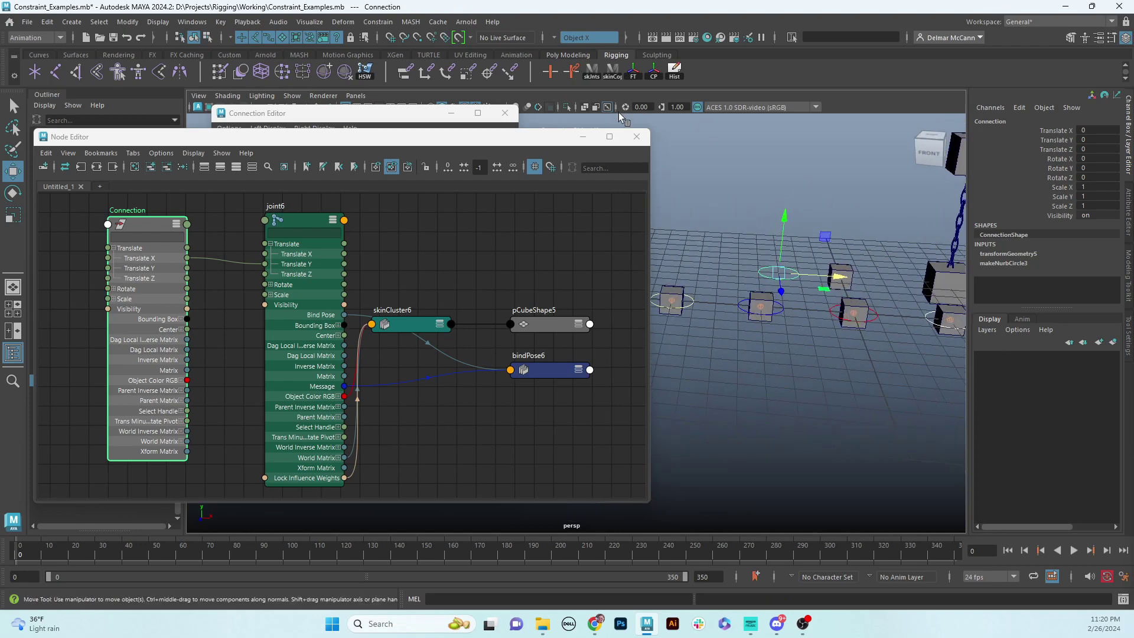
Step: Close the Node Editor and Connection Editor and bring the example controls and cubes into full view
{"action": "left_click", "coordinate": [637, 141]}
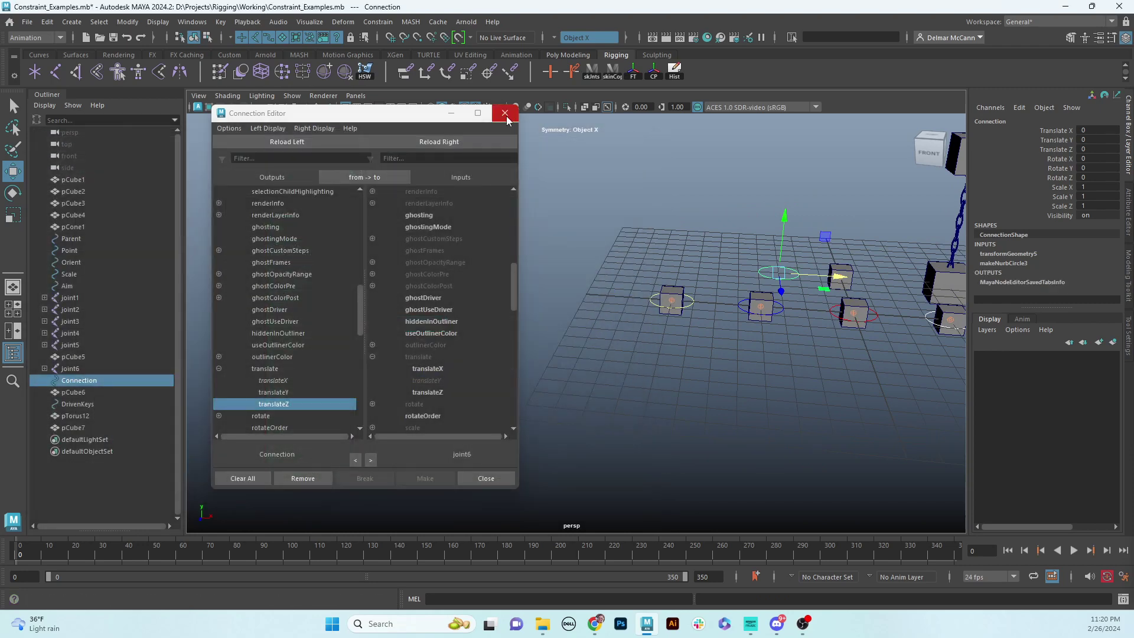
{"action": "left_click", "coordinate": [505, 114]}
{"action": "key", "text": "a"}
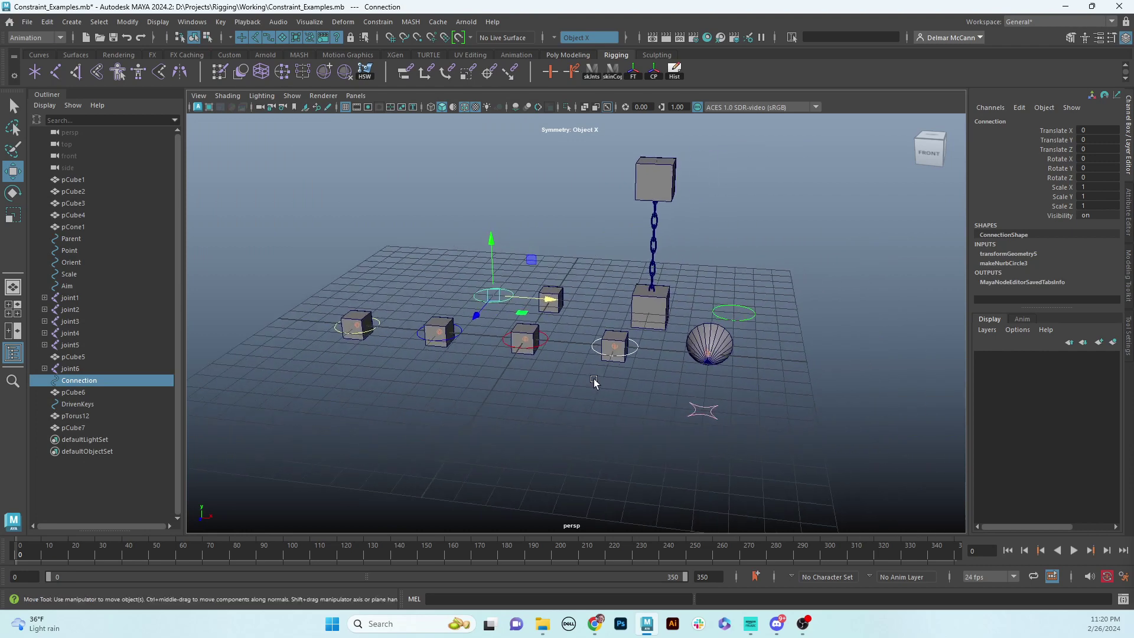
{"action": "right_click_drag", "start_coordinate": [576, 358], "coordinate": [802, 338], "text": "alt"}
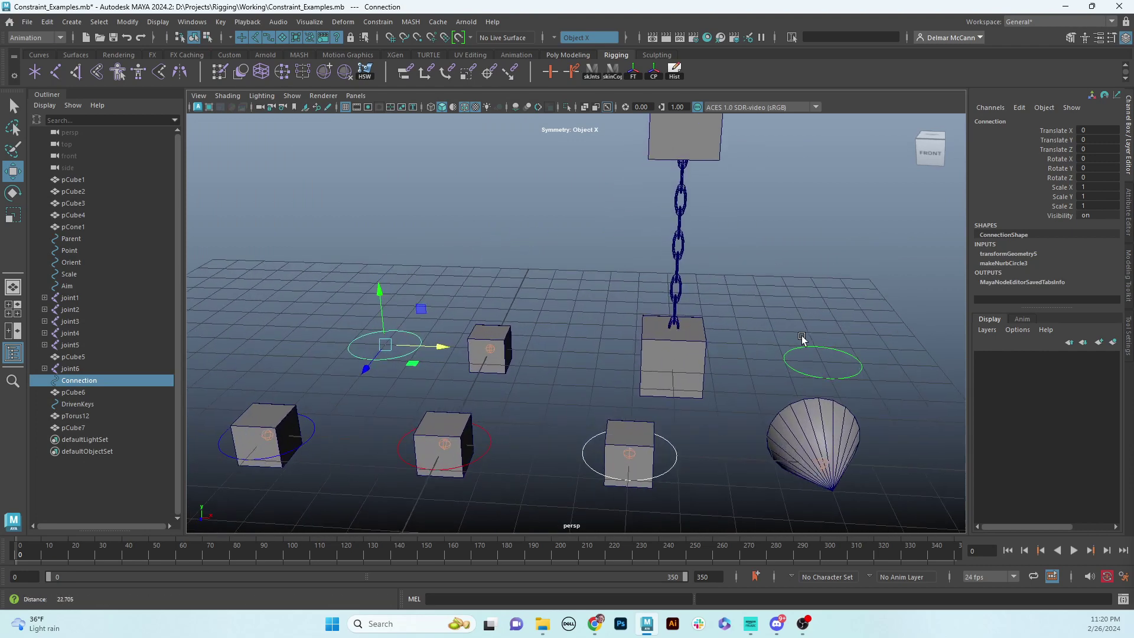
Step: Bring the hanging chain between the two large cubes into view and select it
{"action": "left_click_drag", "start_coordinate": [802, 338], "coordinate": [760, 306], "text": "alt"}
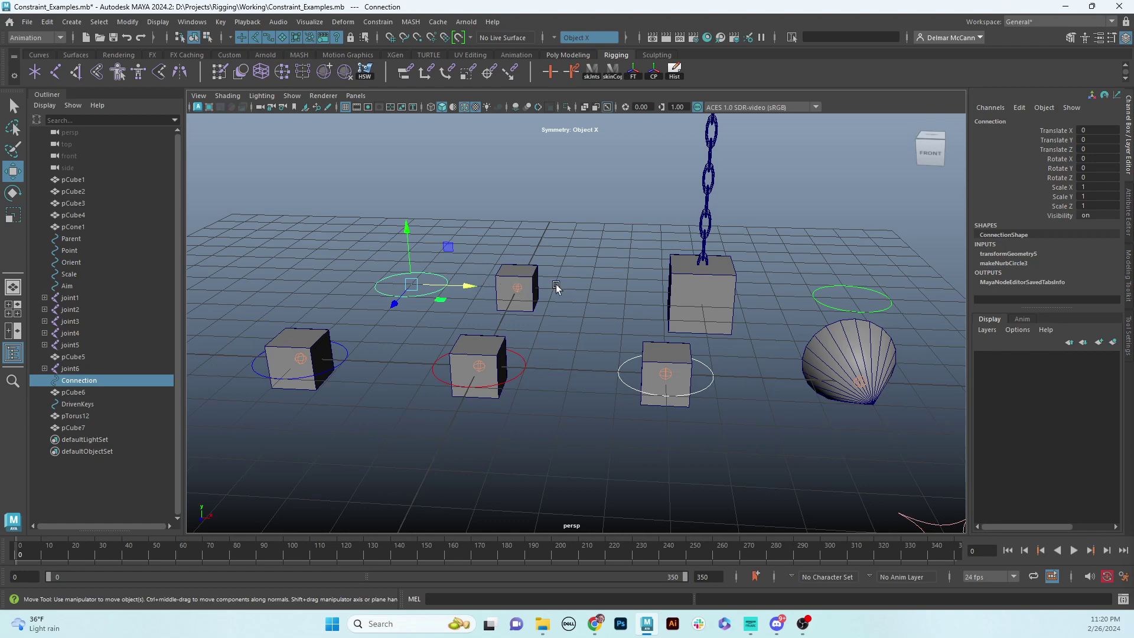
{"action": "middle_click_drag", "start_coordinate": [827, 306], "coordinate": [732, 316], "text": "alt"}
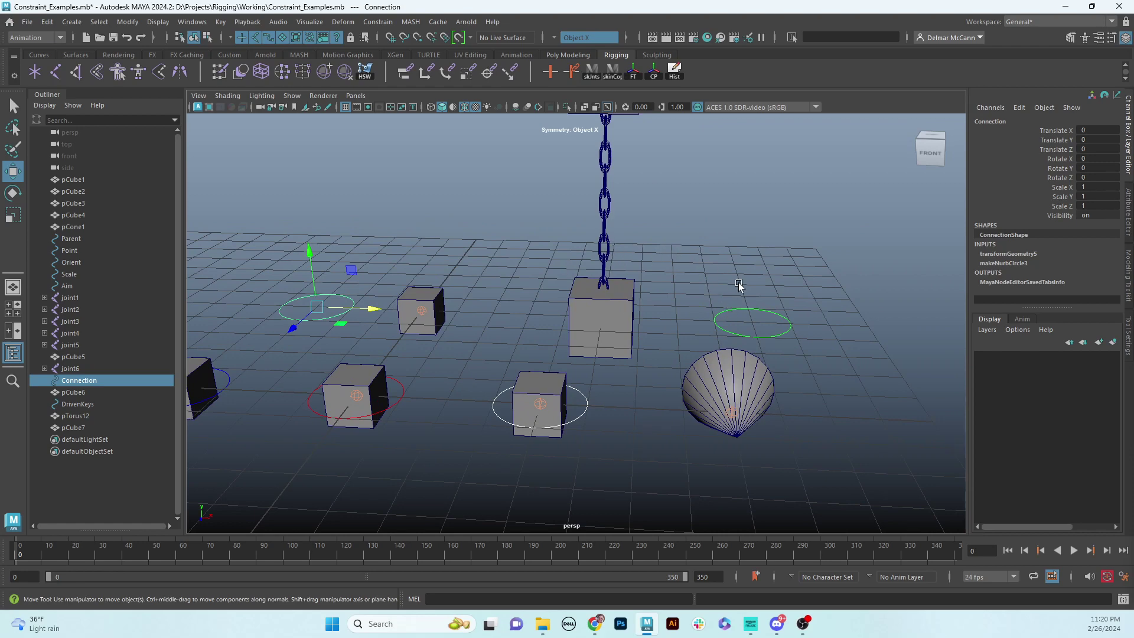
{"action": "middle_click_drag", "start_coordinate": [654, 246], "coordinate": [696, 331], "text": "alt"}
{"action": "left_click", "coordinate": [667, 288]}
{"action": "left_click_drag", "start_coordinate": [665, 295], "coordinate": [755, 322], "text": "alt"}
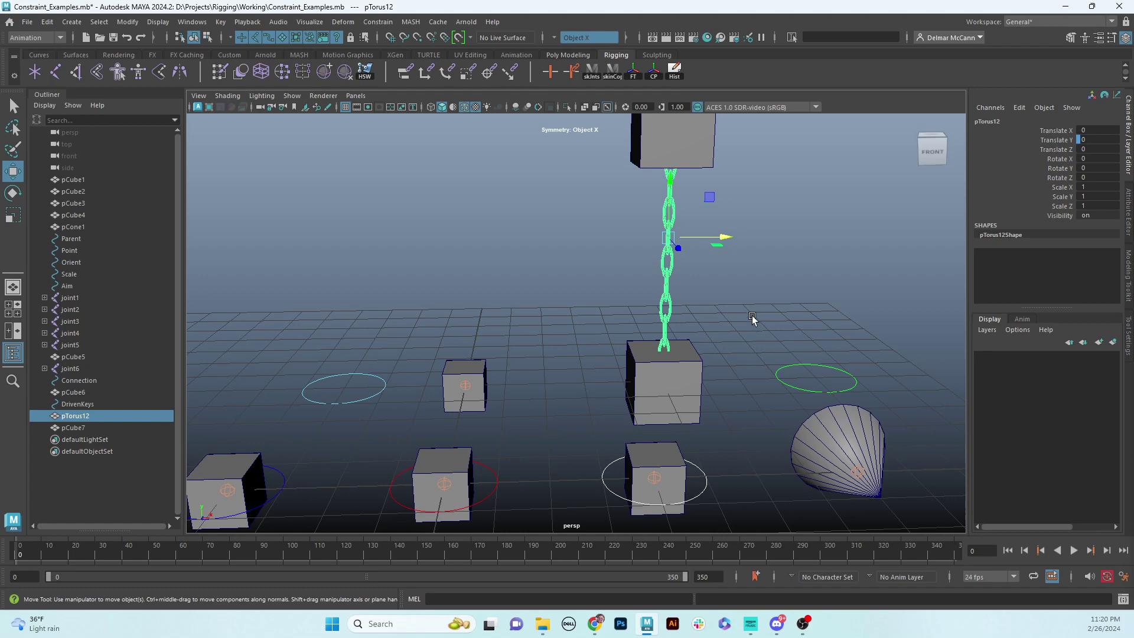
Step: Examine how the chain runs inside the two large cubes in wireframe, return to textured shading, and clear the selection
{"action": "key", "text": "4"}
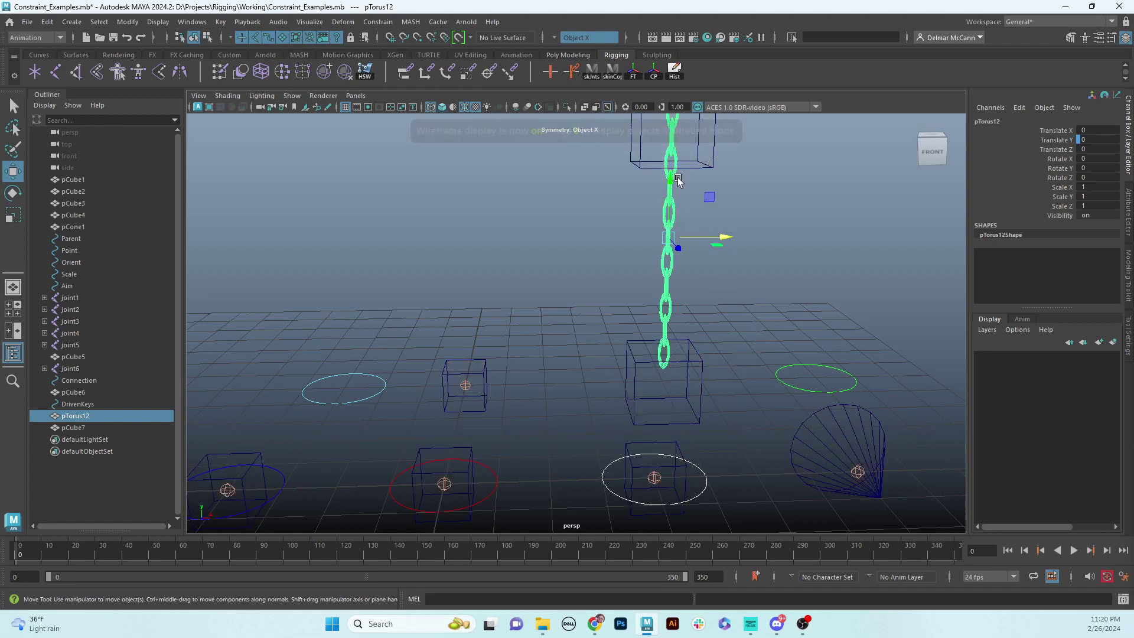
{"action": "left_click_drag", "start_coordinate": [707, 269], "coordinate": [729, 376], "text": "alt"}
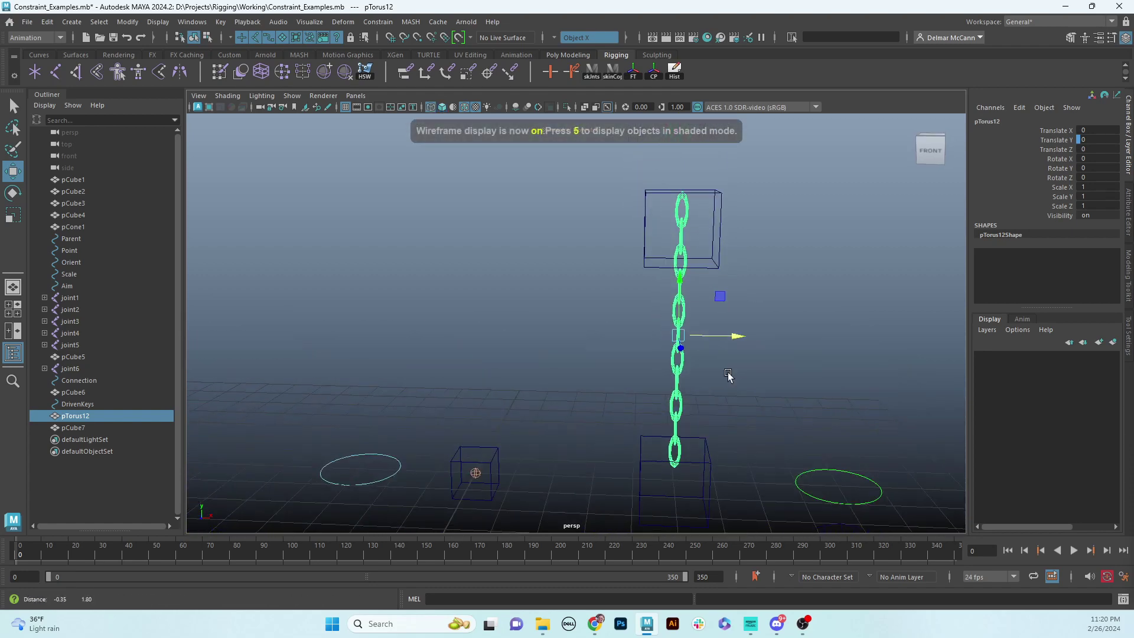
{"action": "key", "text": "w"}
{"action": "left_click_drag", "start_coordinate": [694, 473], "coordinate": [669, 390], "text": "alt"}
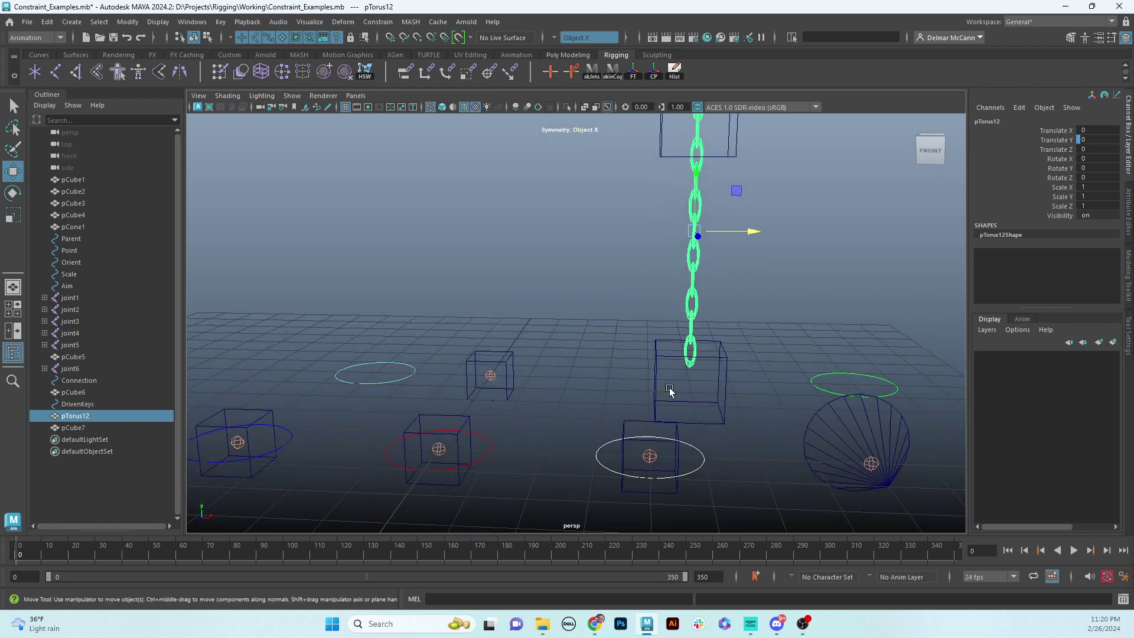
{"action": "middle_click_drag", "start_coordinate": [752, 322], "coordinate": [757, 324], "text": "alt"}
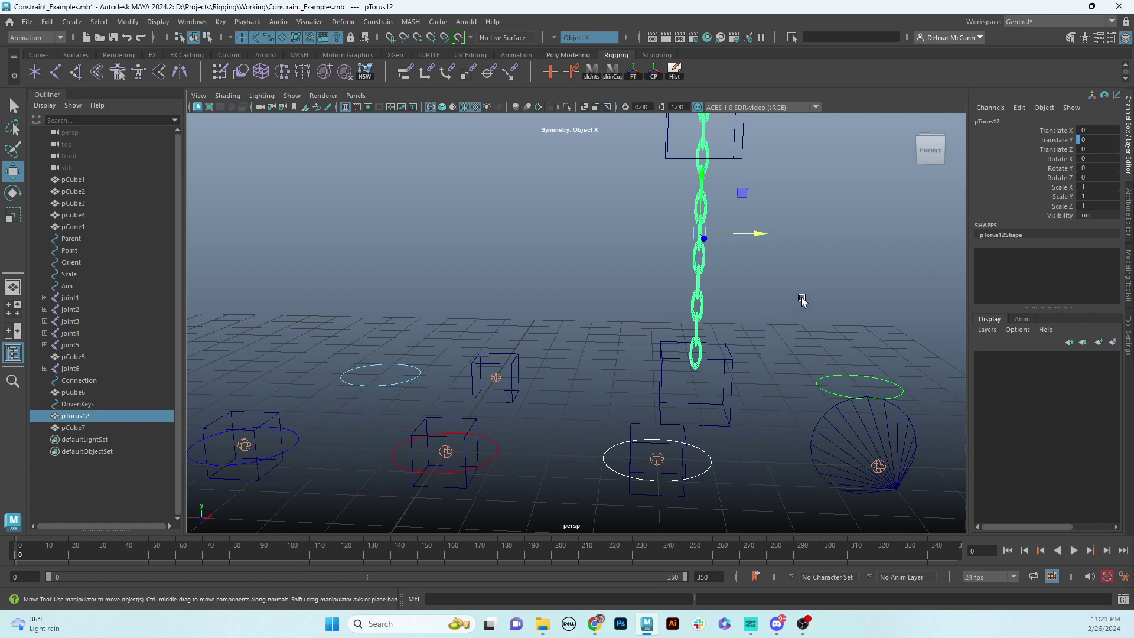
{"action": "key", "text": "6"}
{"action": "left_click", "coordinate": [820, 283]}
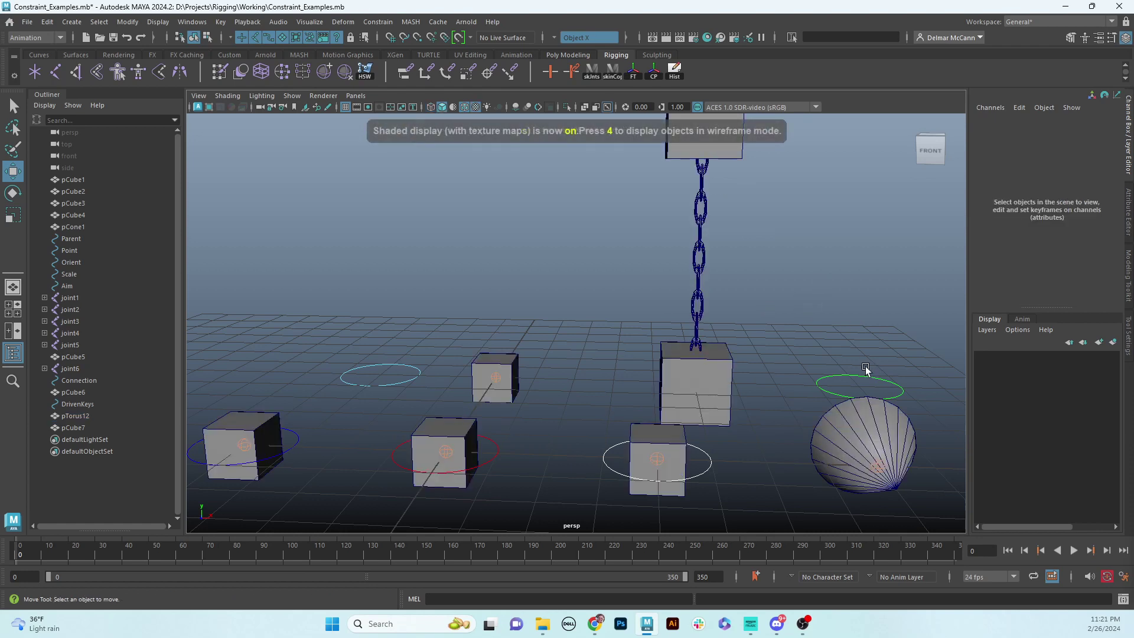
{"action": "key", "text": "w"}
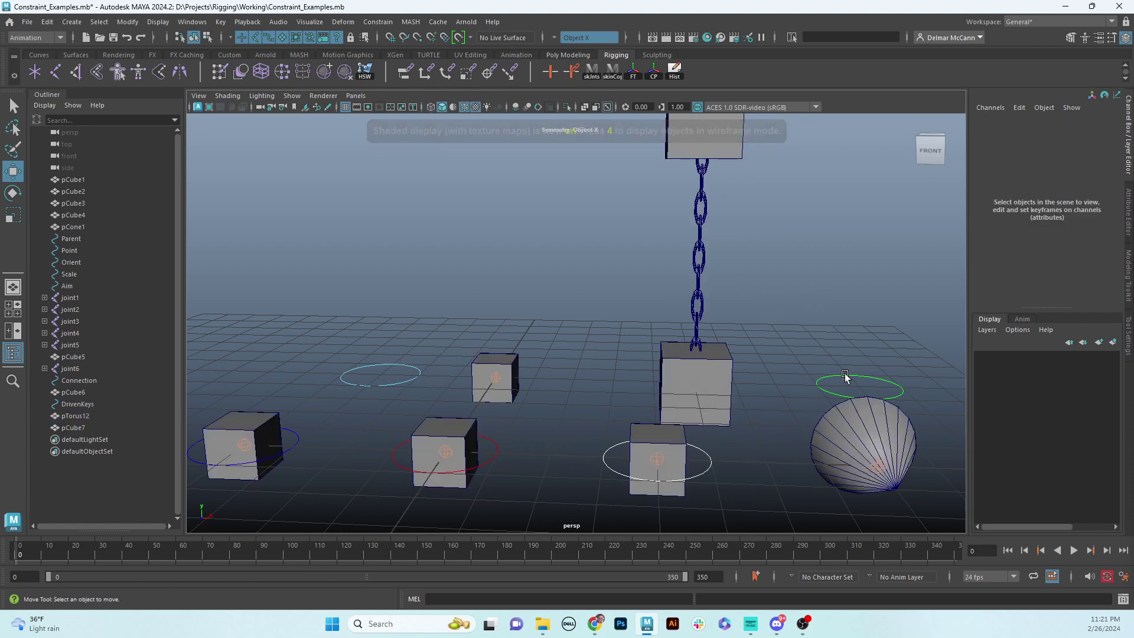
Step: Select the hanging chain with its Translate Y channel and open Set Driven Key, keeping the window clear of the chain
{"action": "left_click", "coordinate": [701, 272]}
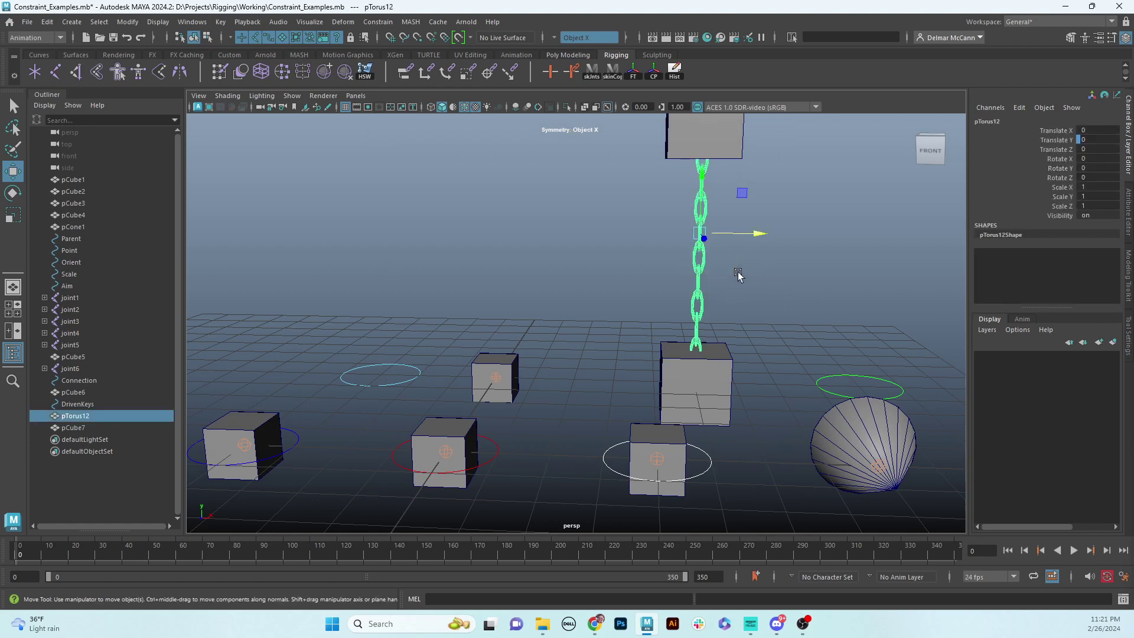
{"action": "left_click", "coordinate": [1065, 139]}
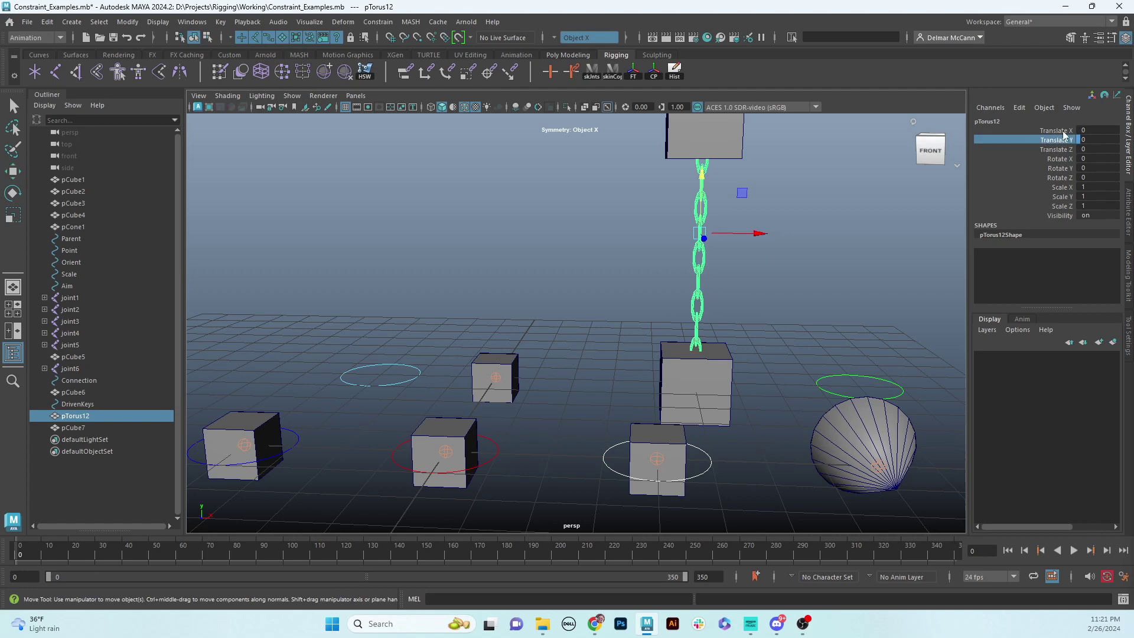
{"action": "left_click", "coordinate": [1024, 109]}
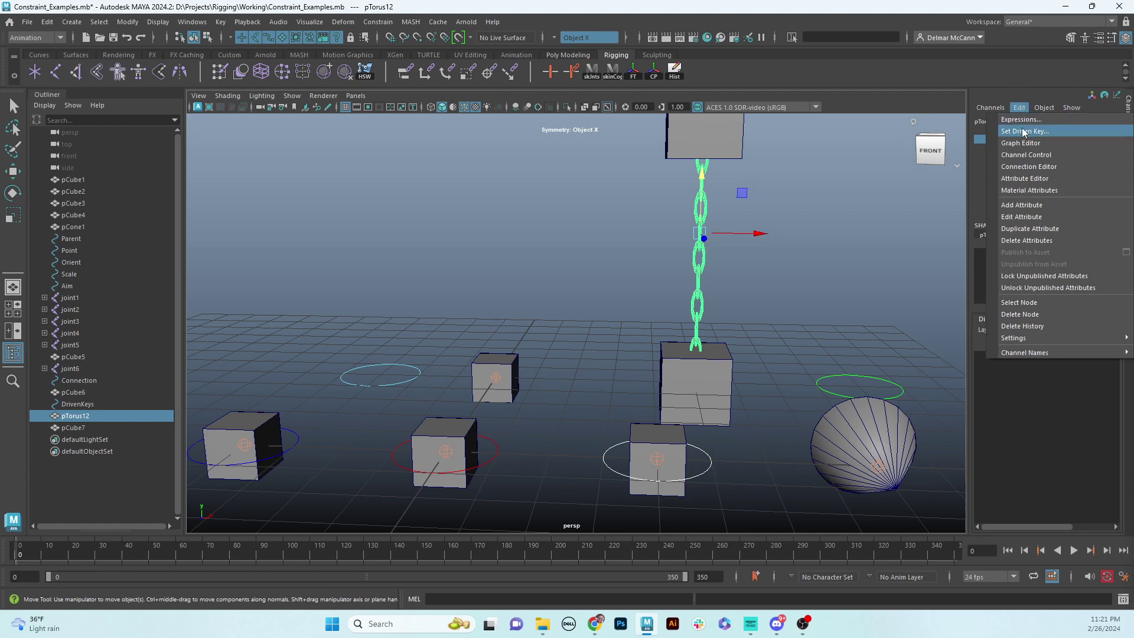
{"action": "left_click", "coordinate": [1042, 132]}
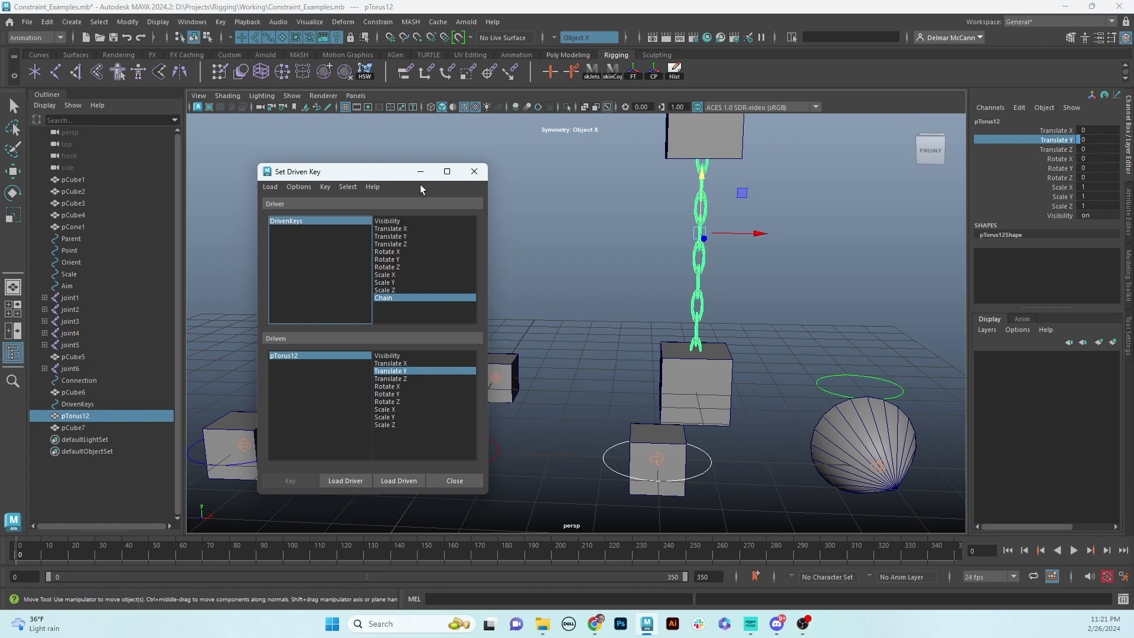
{"action": "left_click_drag", "start_coordinate": [364, 179], "coordinate": [361, 147]}
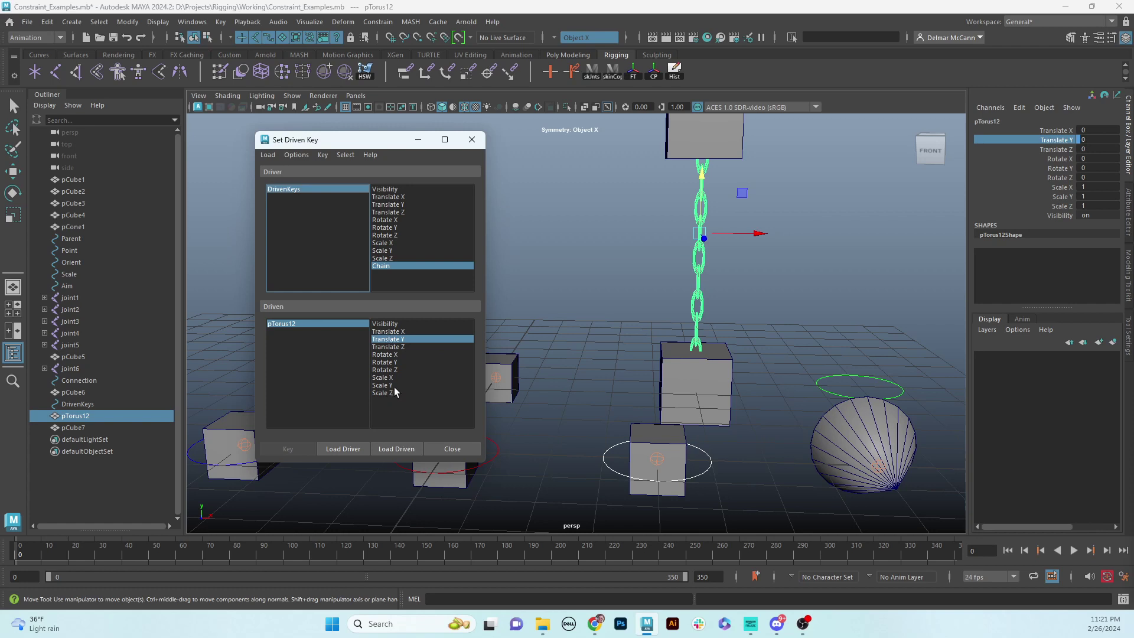
Step: Set a driven key with the DrivenKeys control's Chain attribute at 0 driving pTorus12's Translate Y at 0
{"action": "left_click", "coordinate": [849, 377]}
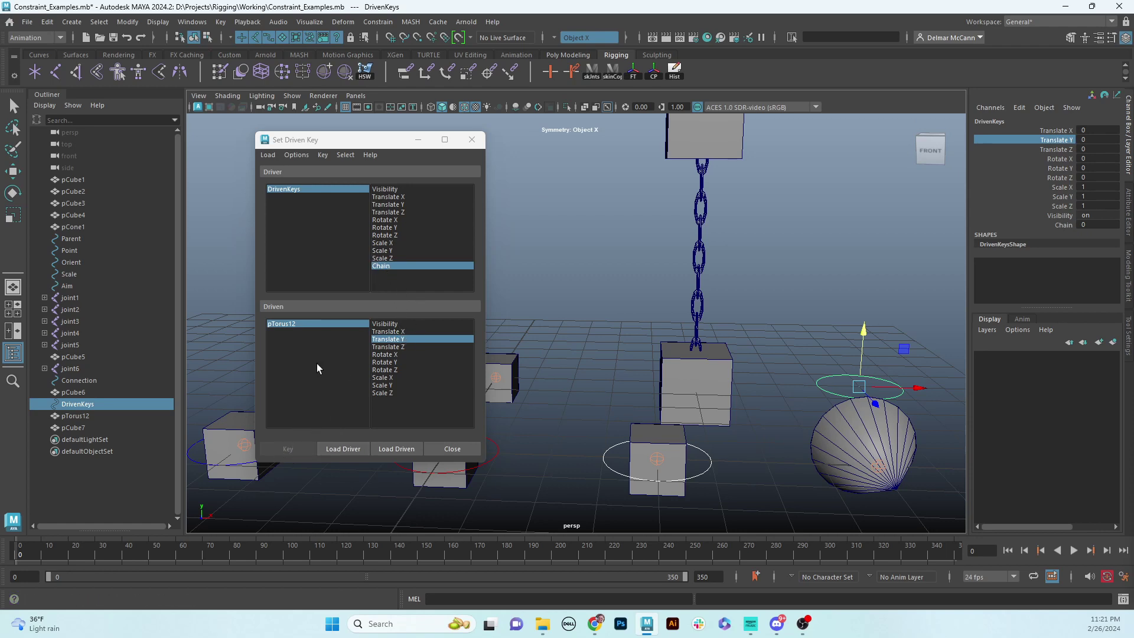
{"action": "left_click", "coordinate": [321, 188]}
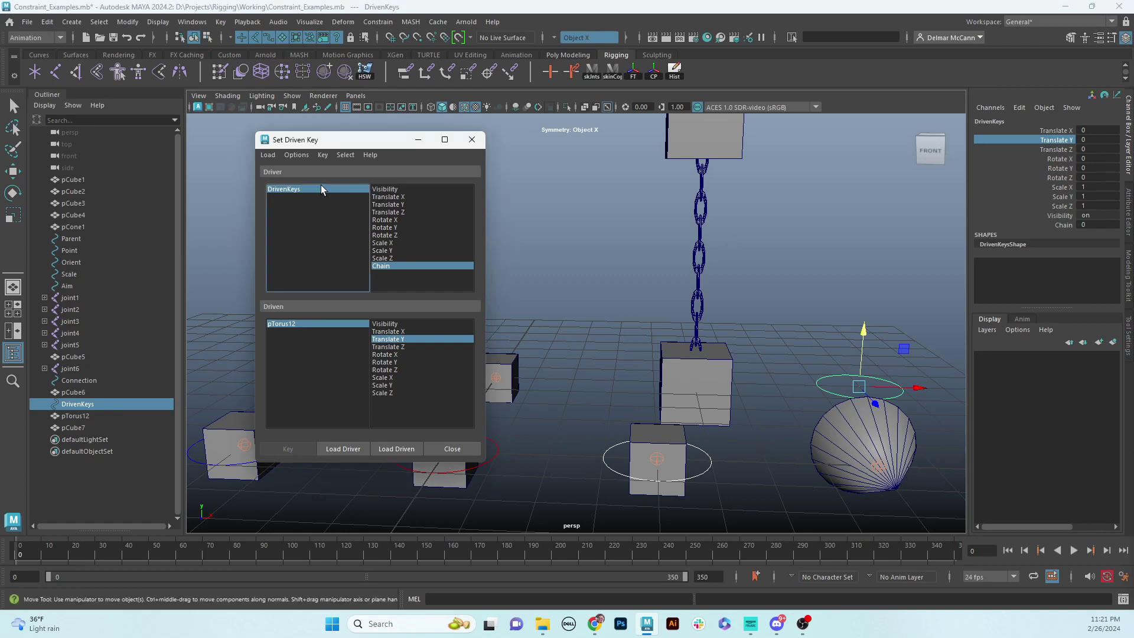
{"action": "left_click", "coordinate": [322, 324]}
{"action": "left_click", "coordinate": [399, 340]}
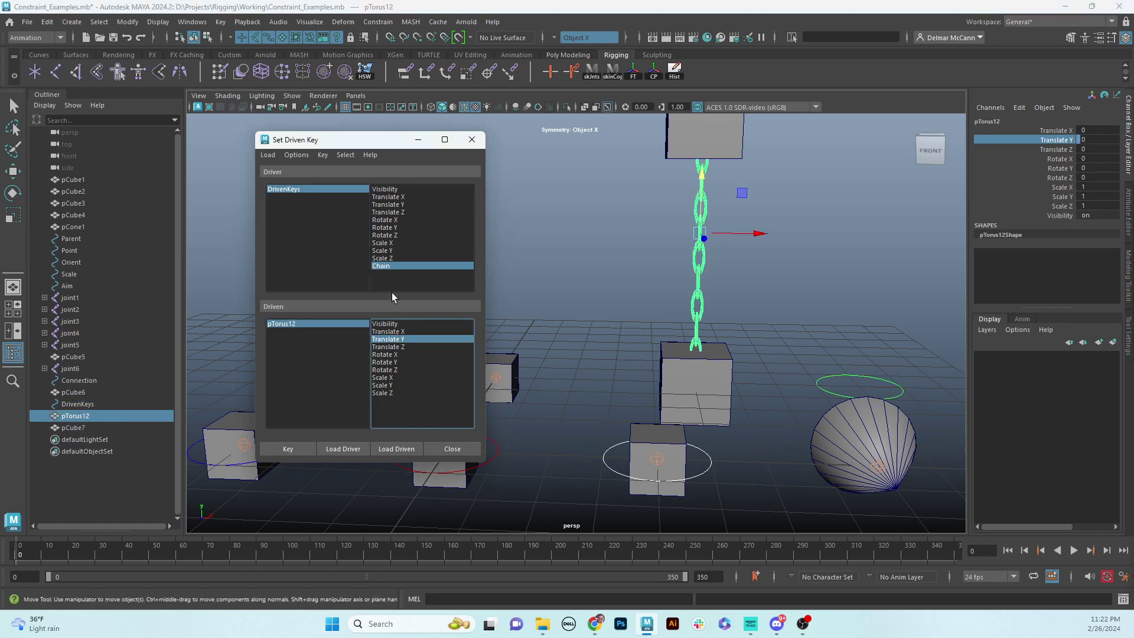
{"action": "left_click", "coordinate": [388, 269]}
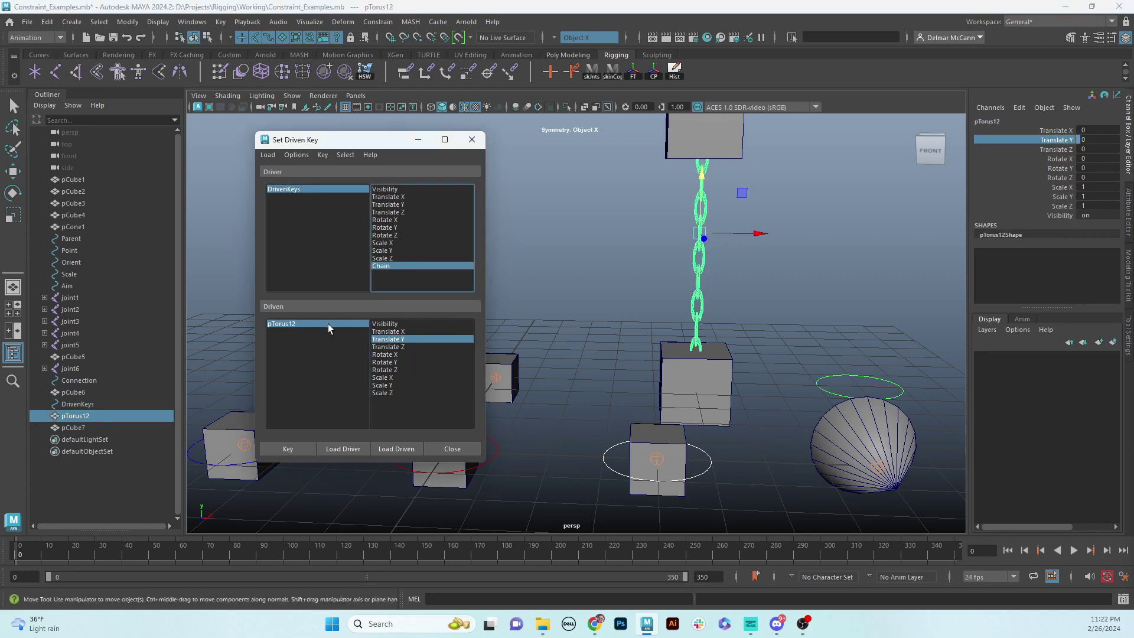
{"action": "left_click", "coordinate": [295, 447]}
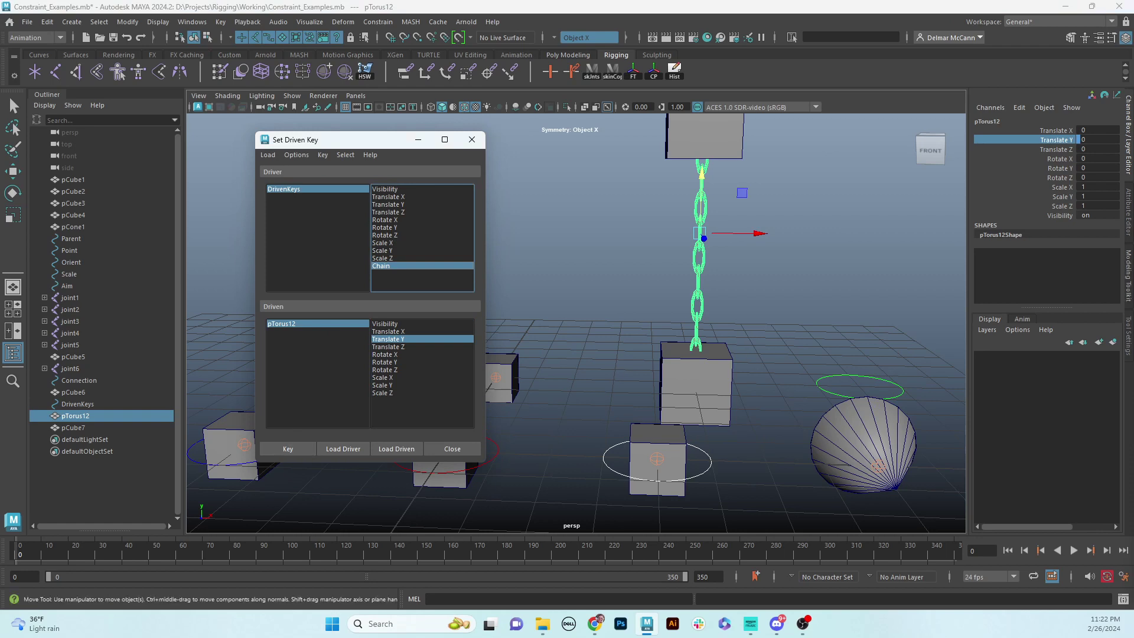
{"action": "left_click", "coordinate": [295, 448]}
Step: Set a second driven key with the DrivenKeys control's Chain at 10 and pTorus12's Translate Y lowered to -1.196
{"action": "left_click", "coordinate": [319, 192]}
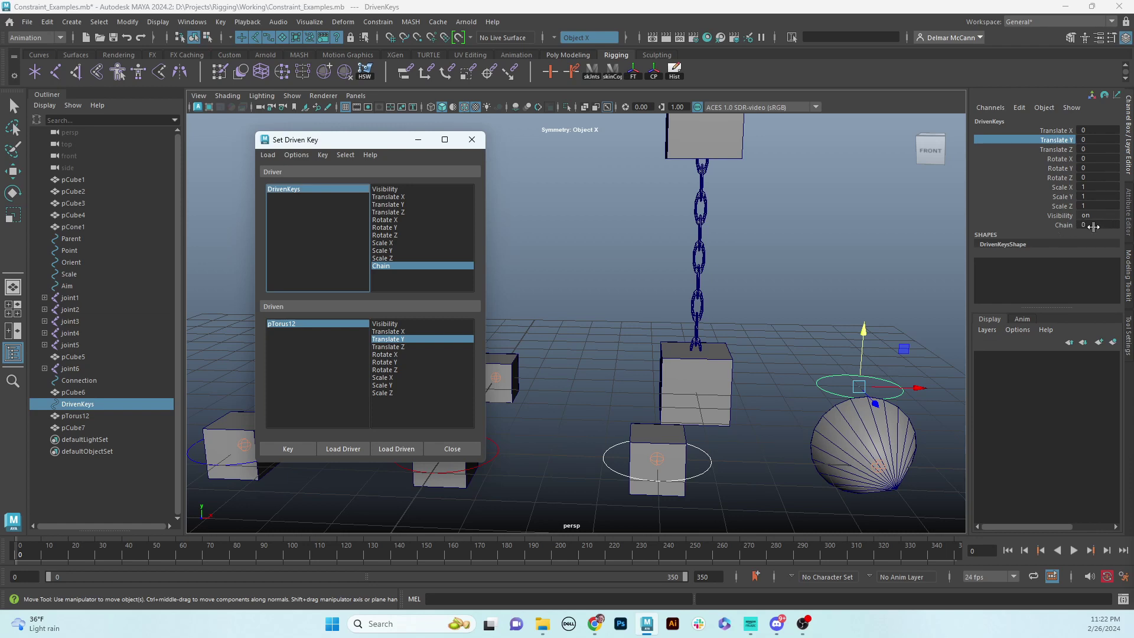
{"action": "double_click", "coordinate": [1095, 227]}
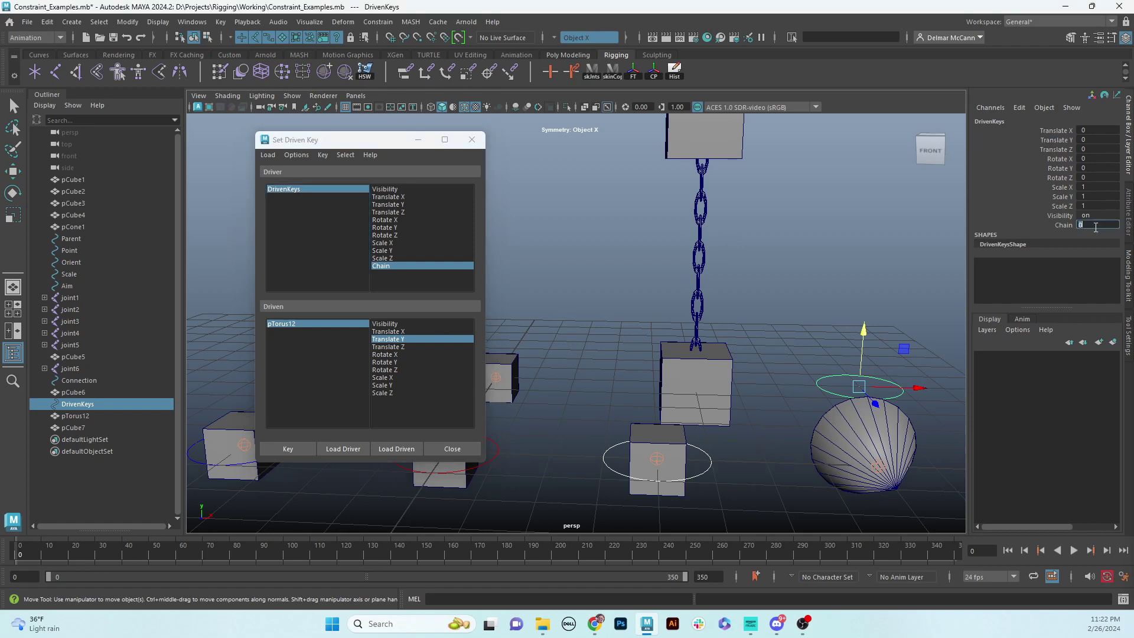
{"action": "type", "text": "10"}
{"action": "key", "text": "Return"}
{"action": "left_click", "coordinate": [309, 323]}
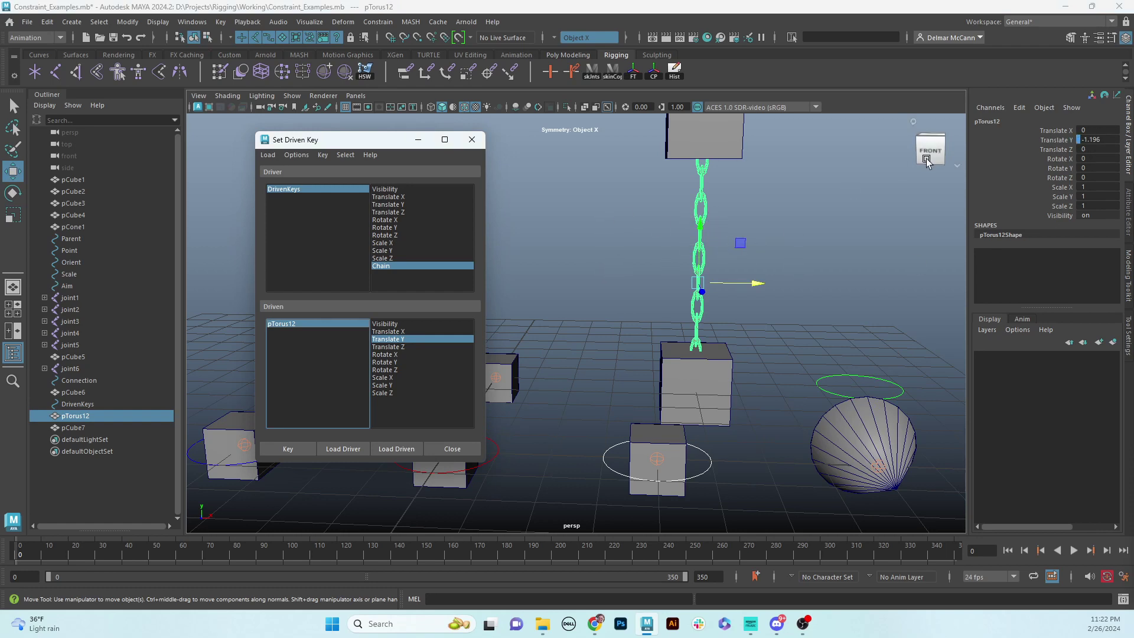
{"action": "left_click", "coordinate": [291, 451]}
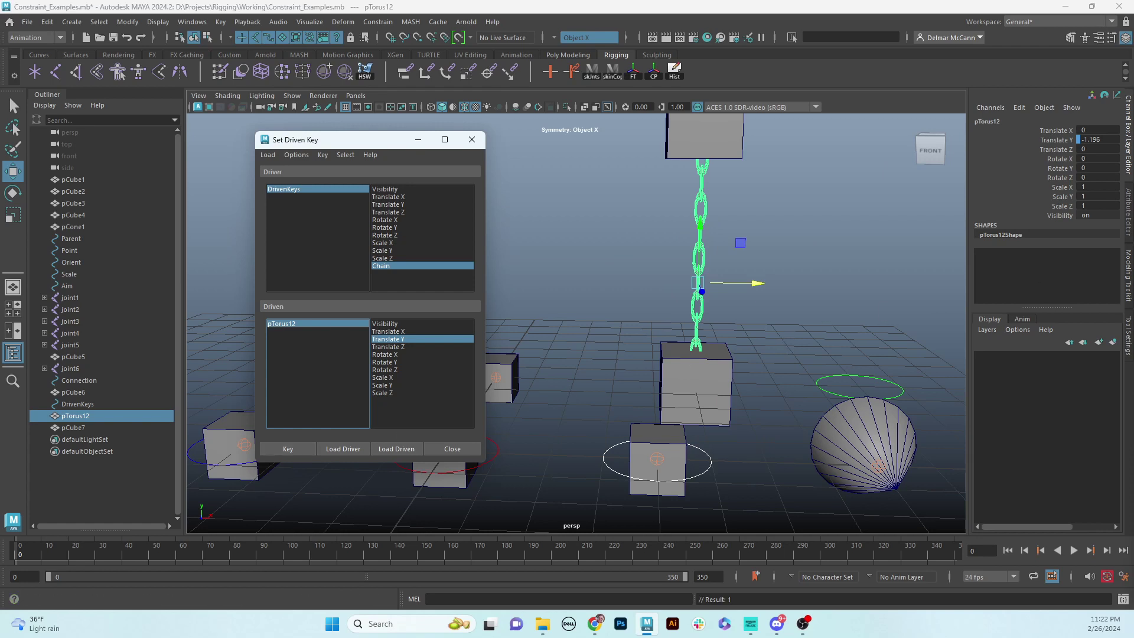
Step: Set pTorus12's Translate Y curve to cycle for pre- and post-infinity in the Graph Editor, and minimize the editor
{"action": "left_click_drag", "start_coordinate": [1133, 221], "coordinate": [666, 169]}
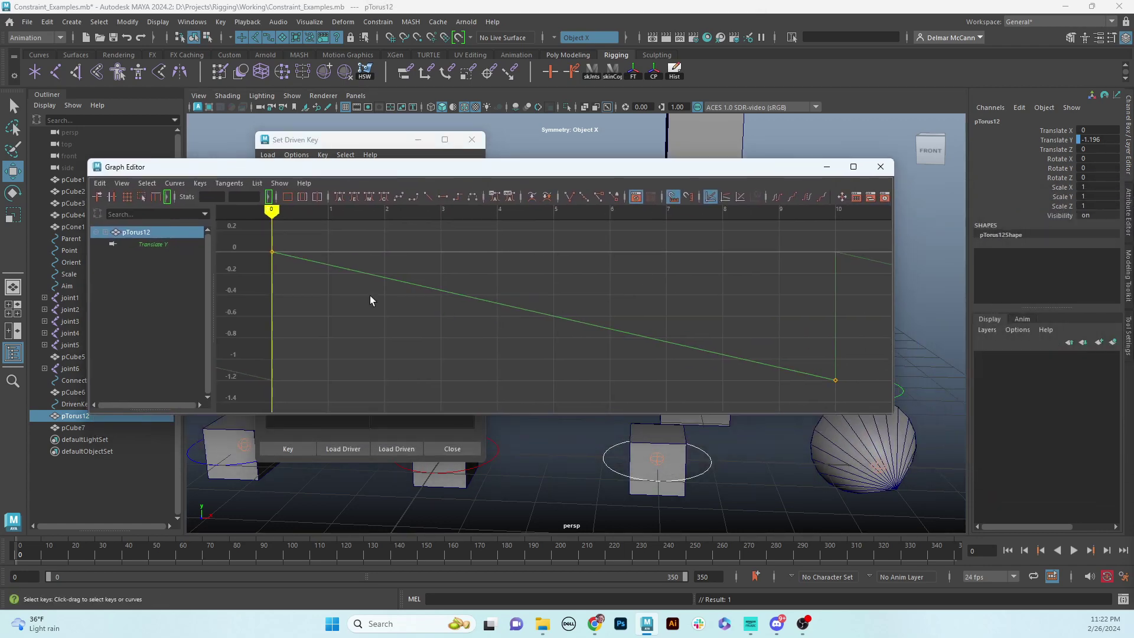
{"action": "left_click_drag", "start_coordinate": [499, 258], "coordinate": [500, 331]}
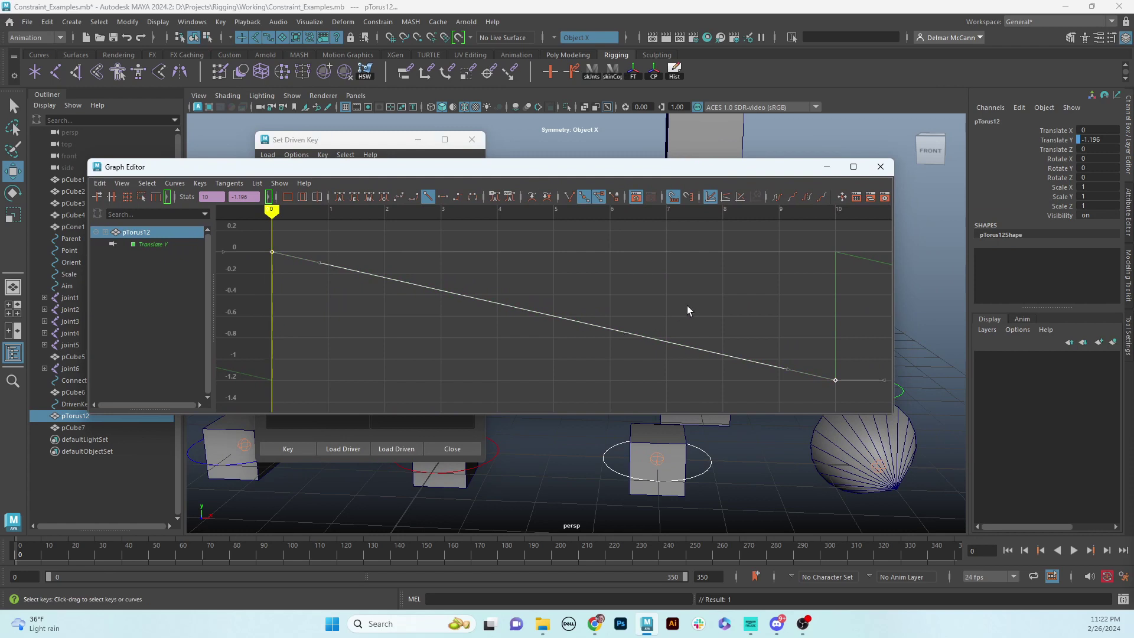
{"action": "middle_click_drag", "start_coordinate": [762, 272], "coordinate": [692, 286], "text": "alt"}
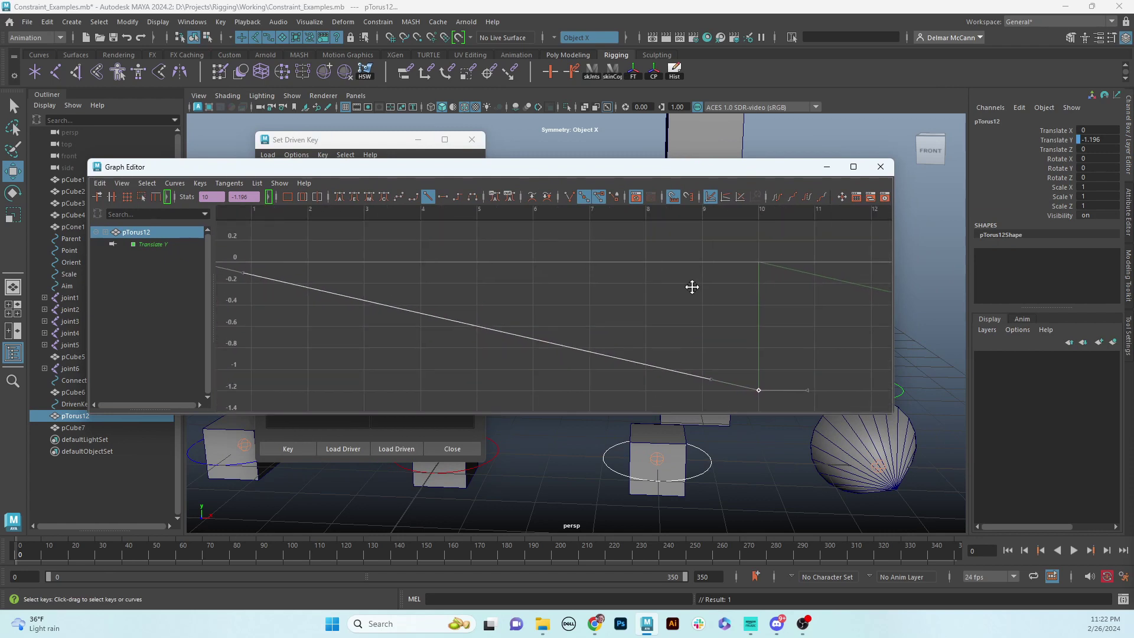
{"action": "left_click", "coordinate": [779, 197]}
{"action": "left_click", "coordinate": [808, 199]}
{"action": "middle_click_drag", "start_coordinate": [709, 266], "coordinate": [728, 296], "text": "alt"}
{"action": "right_click_drag", "start_coordinate": [728, 296], "coordinate": [656, 313], "text": "alt"}
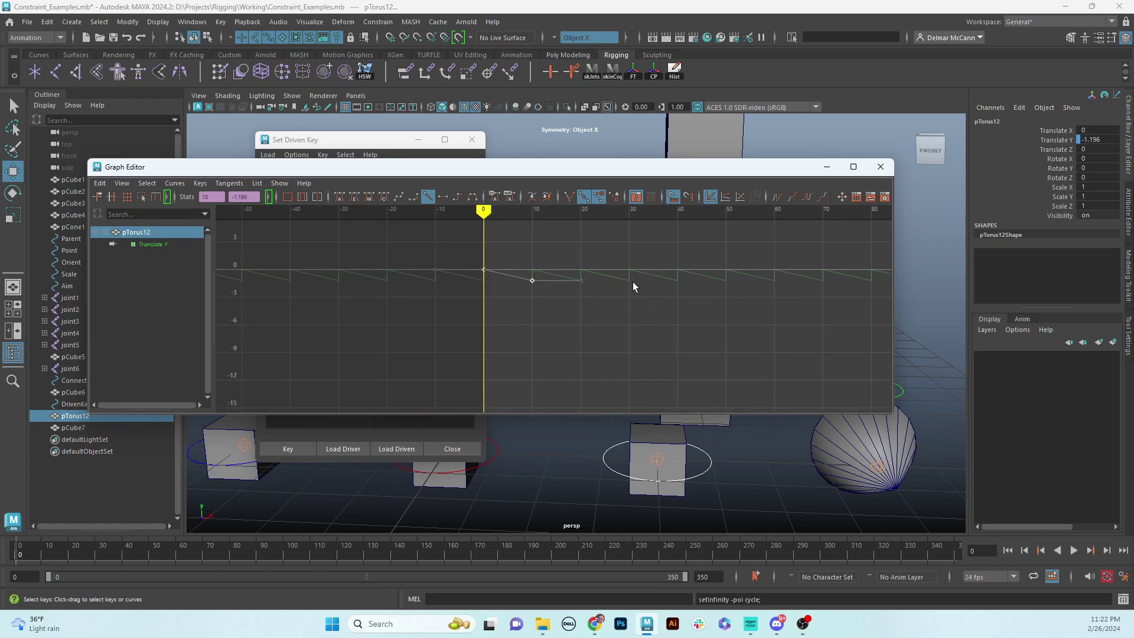
{"action": "left_click", "coordinate": [828, 166]}
Step: Select the DrivenKeys control and scrub its Chain attribute to about 84.8 to test the looping chain movement
{"action": "left_click", "coordinate": [851, 379]}
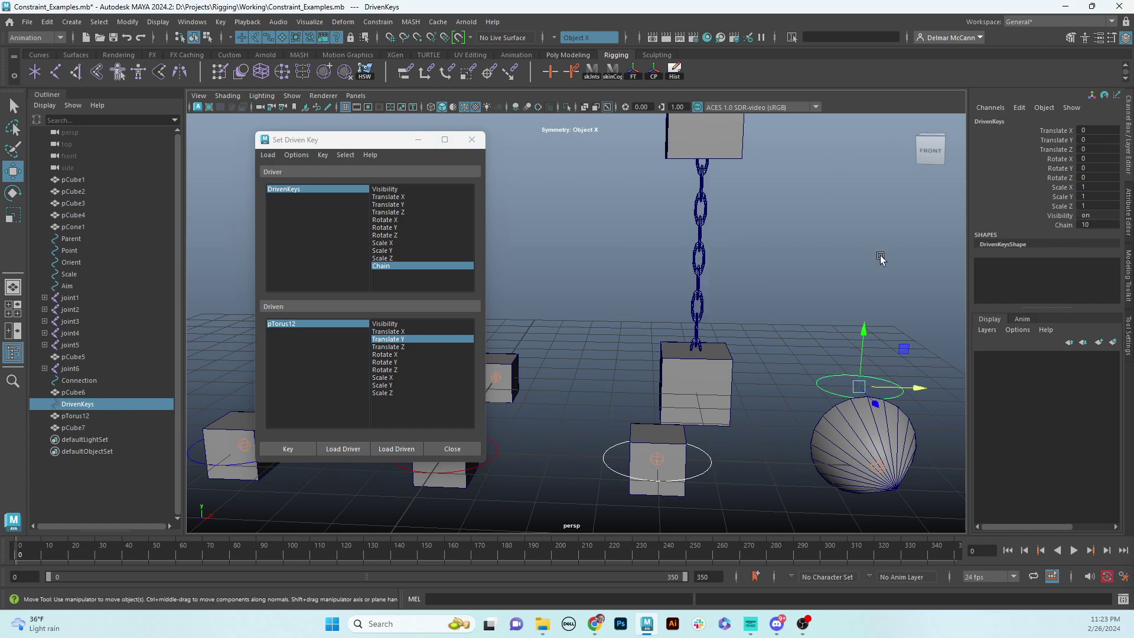
{"action": "middle_click_drag", "start_coordinate": [881, 256], "coordinate": [854, 260], "text": "alt"}
{"action": "left_click", "coordinate": [1061, 227]}
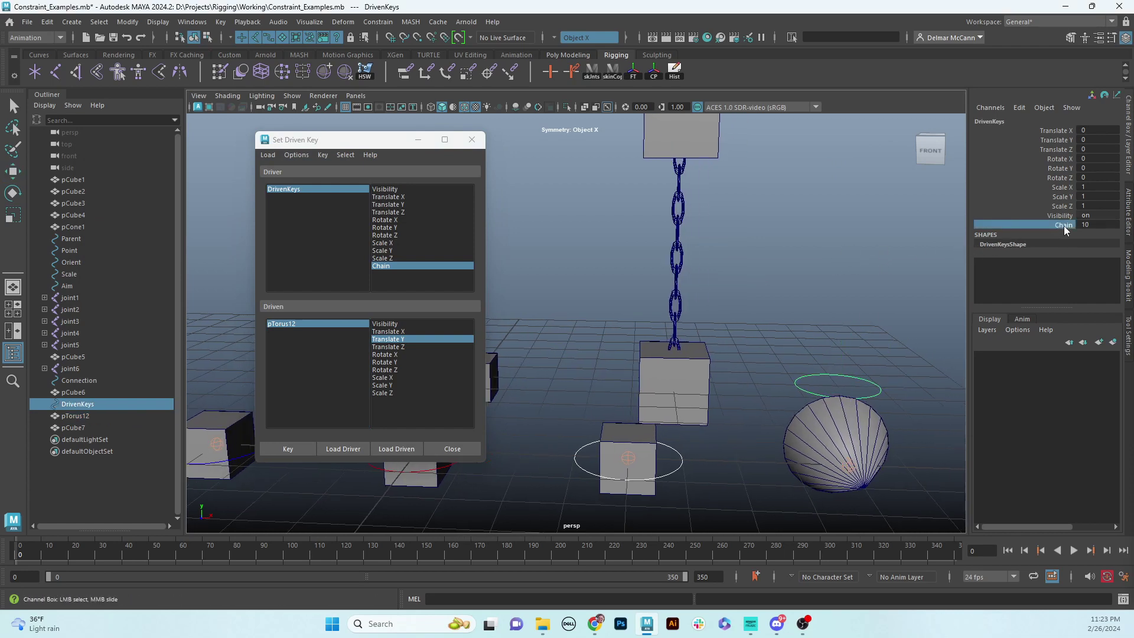
{"action": "middle_click_drag", "start_coordinate": [752, 276], "coordinate": [1126, 218]}
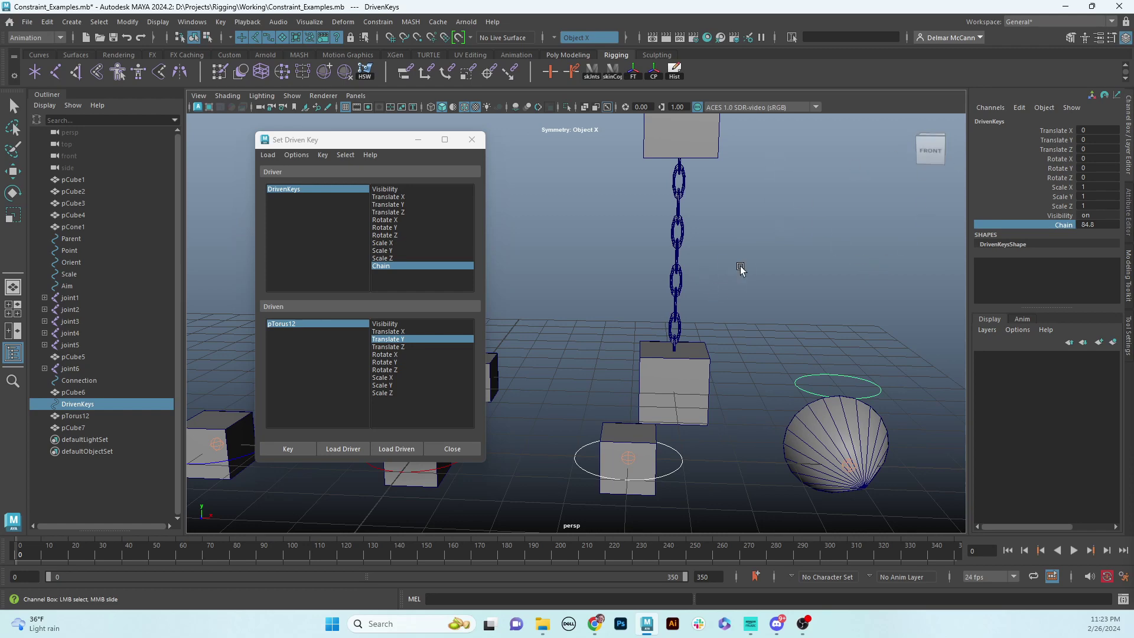
Step: Scrub the Chain attribute in wireframe and shaded display to compare the chain's loop inside the cubes, ending at about 83.2
{"action": "middle_click_drag", "start_coordinate": [759, 285], "coordinate": [766, 315], "text": "alt"}
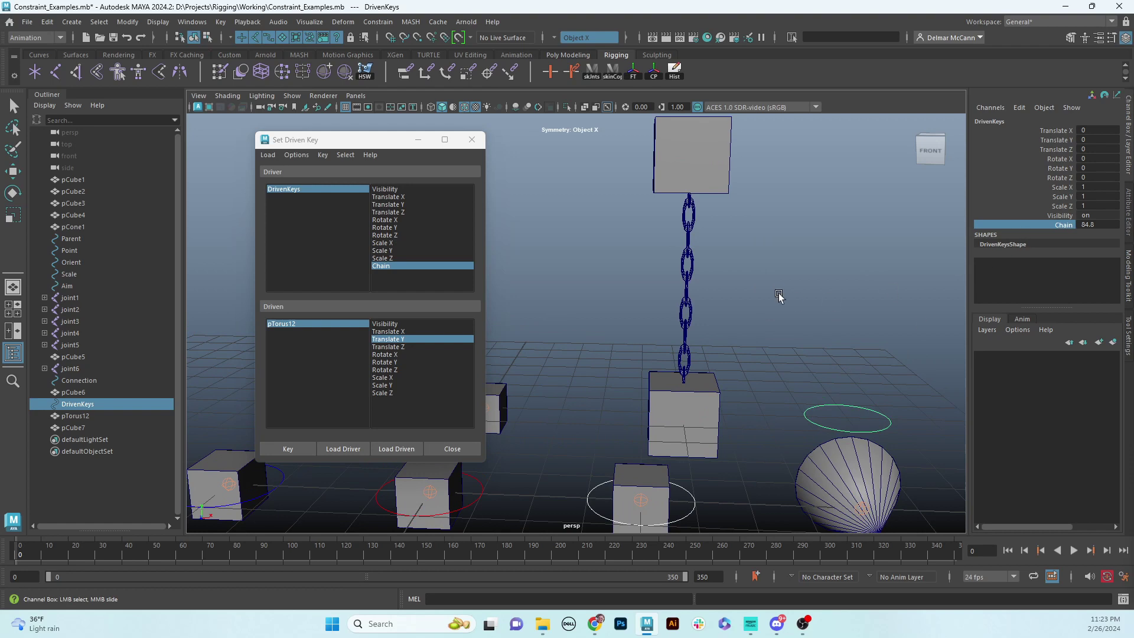
{"action": "key", "text": "4"}
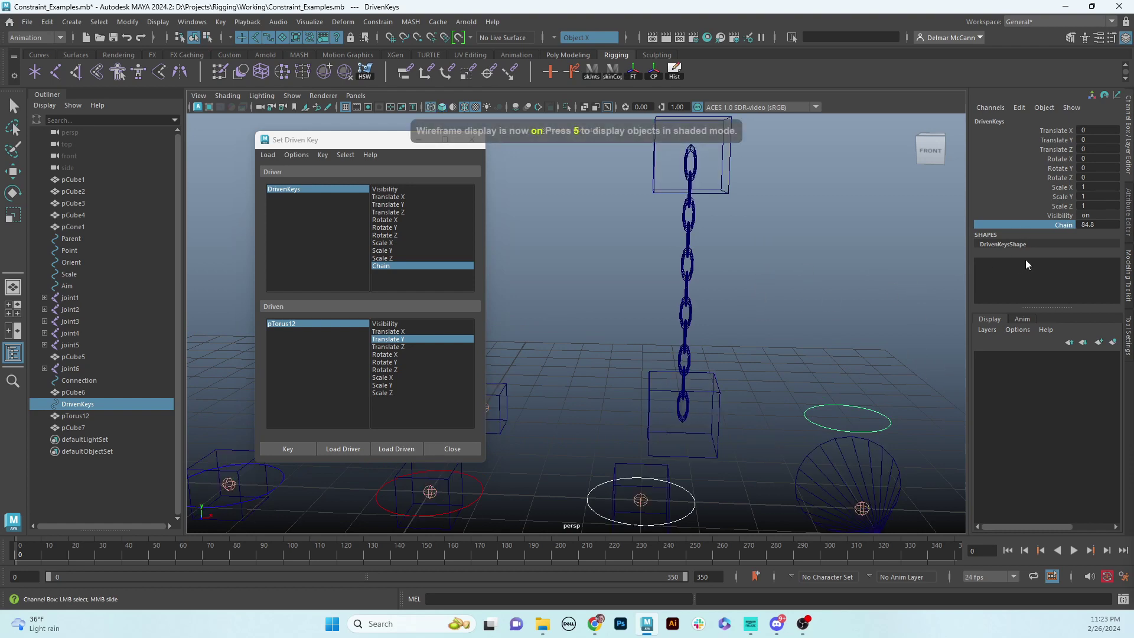
{"action": "mouse_move", "coordinate": [759, 353]}
{"action": "middle_mouse_down"}
{"action": "mouse_move", "coordinate": [878, 327]}
{"action": "mouse_move", "coordinate": [1013, 318]}
{"action": "mouse_move", "coordinate": [587, 385]}
{"action": "mouse_move", "coordinate": [820, 362]}
{"action": "mouse_move", "coordinate": [823, 339]}
{"action": "middle_mouse_up"}
{"action": "key", "text": "5"}
{"action": "right_click_drag", "start_coordinate": [823, 339], "coordinate": [734, 339], "text": "alt"}
{"action": "mouse_move", "coordinate": [735, 339]}
{"action": "middle_mouse_down"}
{"action": "mouse_move", "coordinate": [857, 313]}
{"action": "mouse_move", "coordinate": [738, 322]}
{"action": "mouse_move", "coordinate": [868, 322]}
{"action": "mouse_move", "coordinate": [726, 325]}
{"action": "middle_mouse_up"}
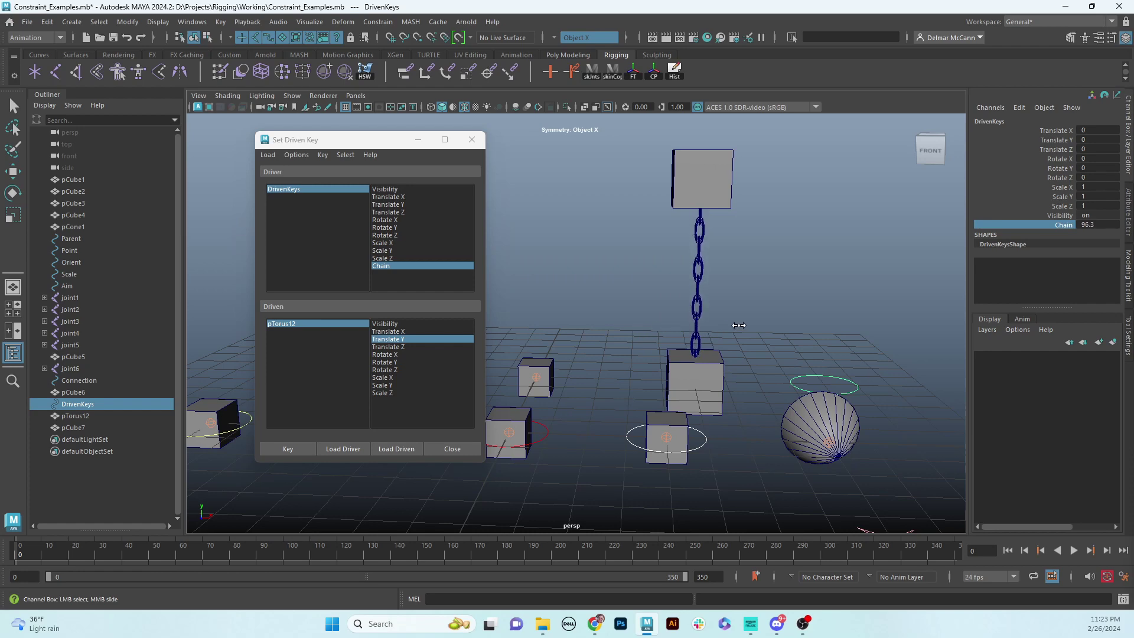
{"action": "middle_click_drag", "start_coordinate": [667, 331], "coordinate": [714, 321]}
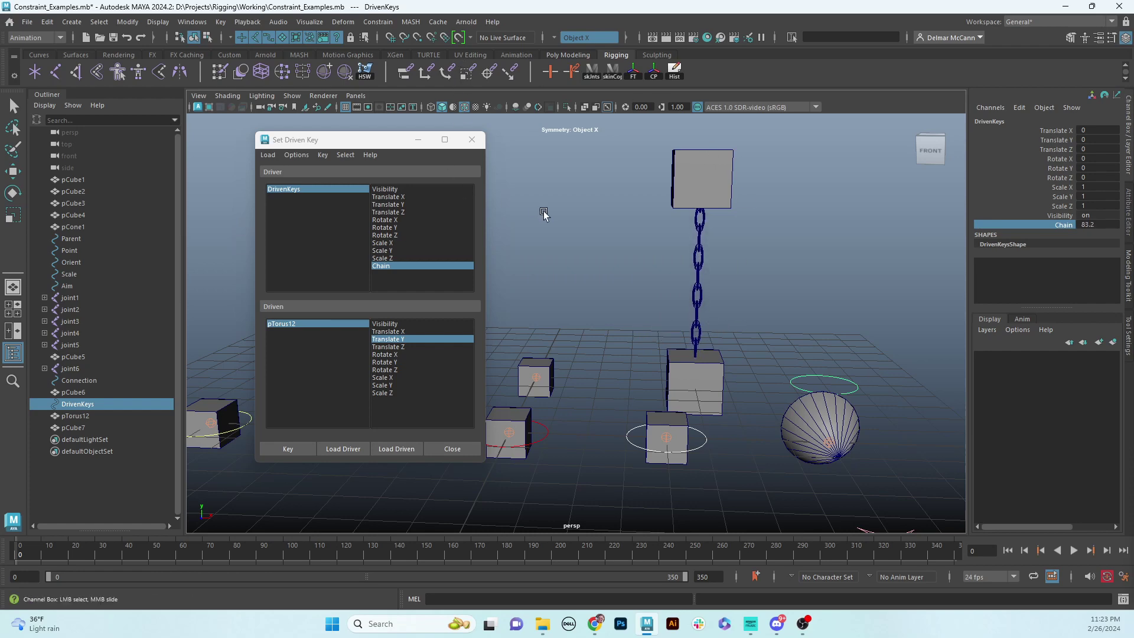
Step: Close the Set Driven Key window and bring all the example controls, cubes and the cone into view
{"action": "middle_click_drag", "start_coordinate": [561, 298], "coordinate": [641, 268], "text": "alt"}
{"action": "left_click_drag", "start_coordinate": [641, 267], "coordinate": [791, 281], "text": "alt"}
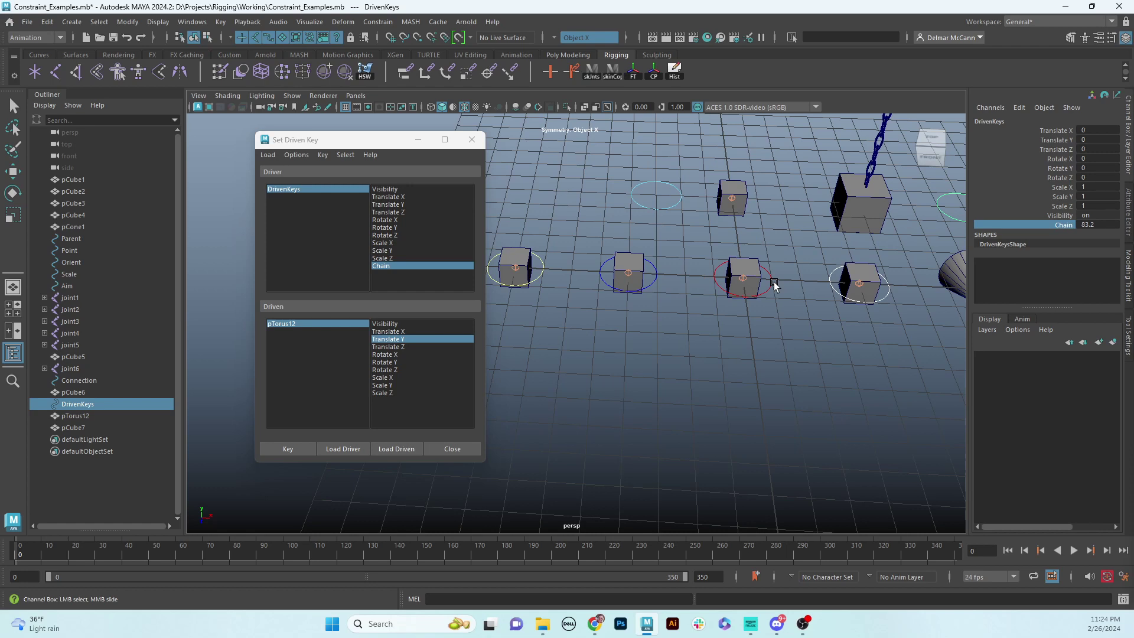
{"action": "right_click_drag", "start_coordinate": [820, 325], "coordinate": [737, 306], "text": "alt"}
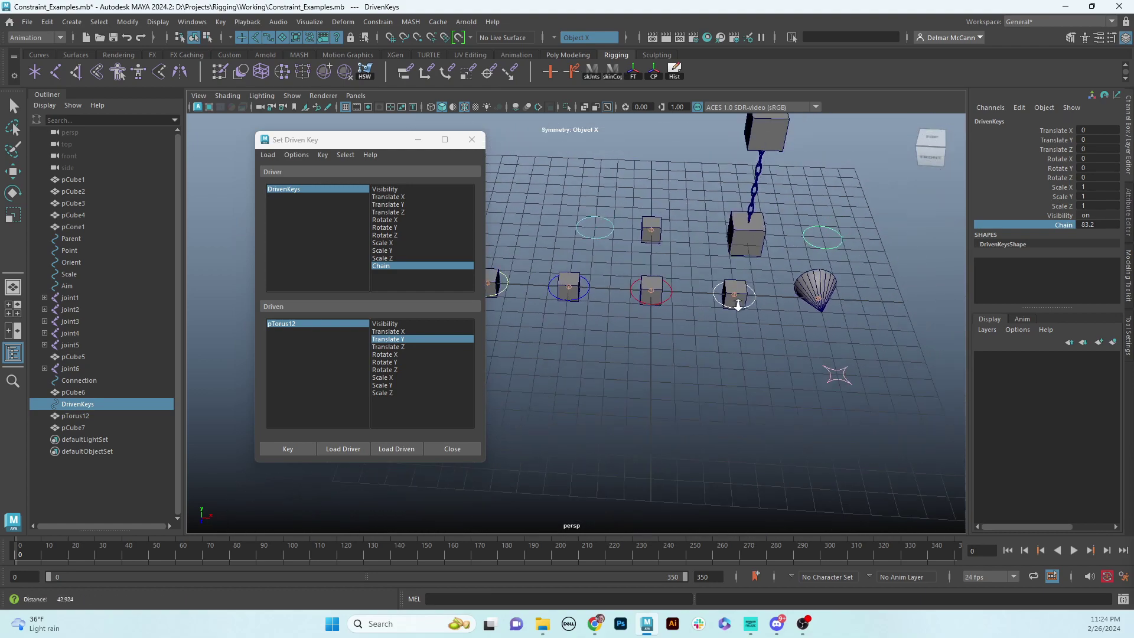
{"action": "left_click_drag", "start_coordinate": [738, 305], "coordinate": [705, 263], "text": "alt"}
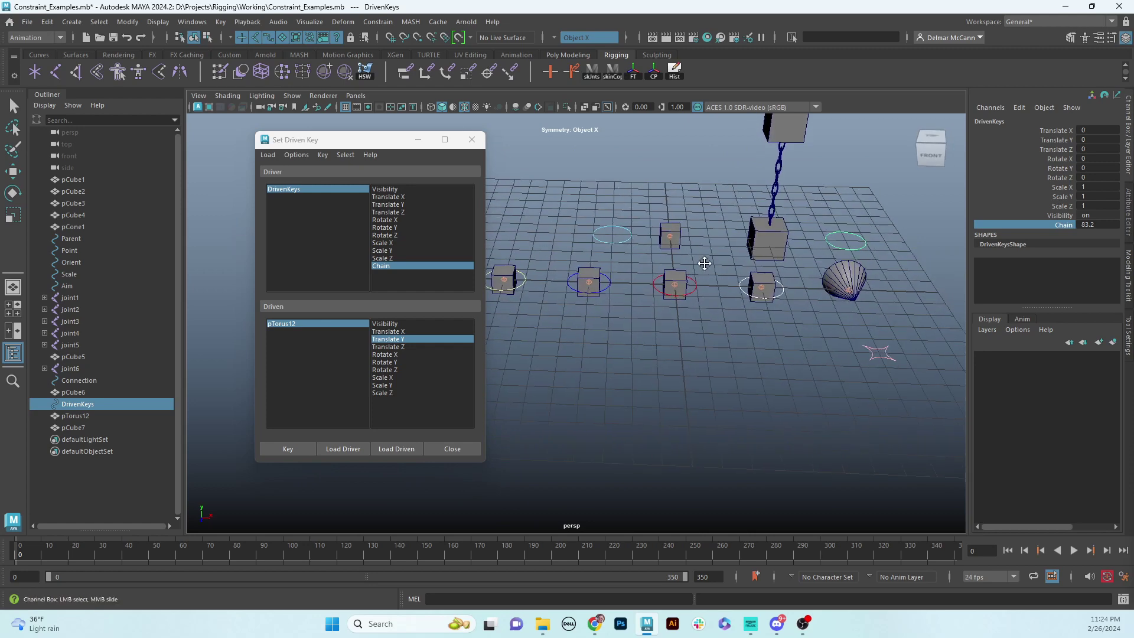
{"action": "right_click_drag", "start_coordinate": [705, 264], "coordinate": [733, 260], "text": "alt"}
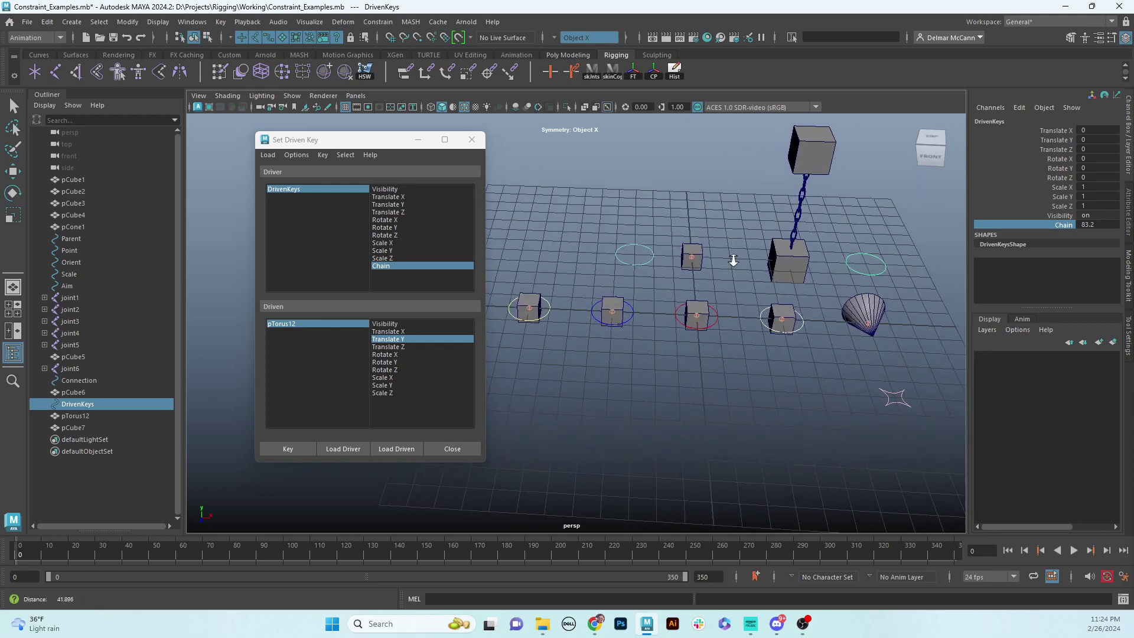
{"action": "left_click_drag", "start_coordinate": [733, 261], "coordinate": [773, 264], "text": "alt"}
{"action": "left_click", "coordinate": [472, 139]}
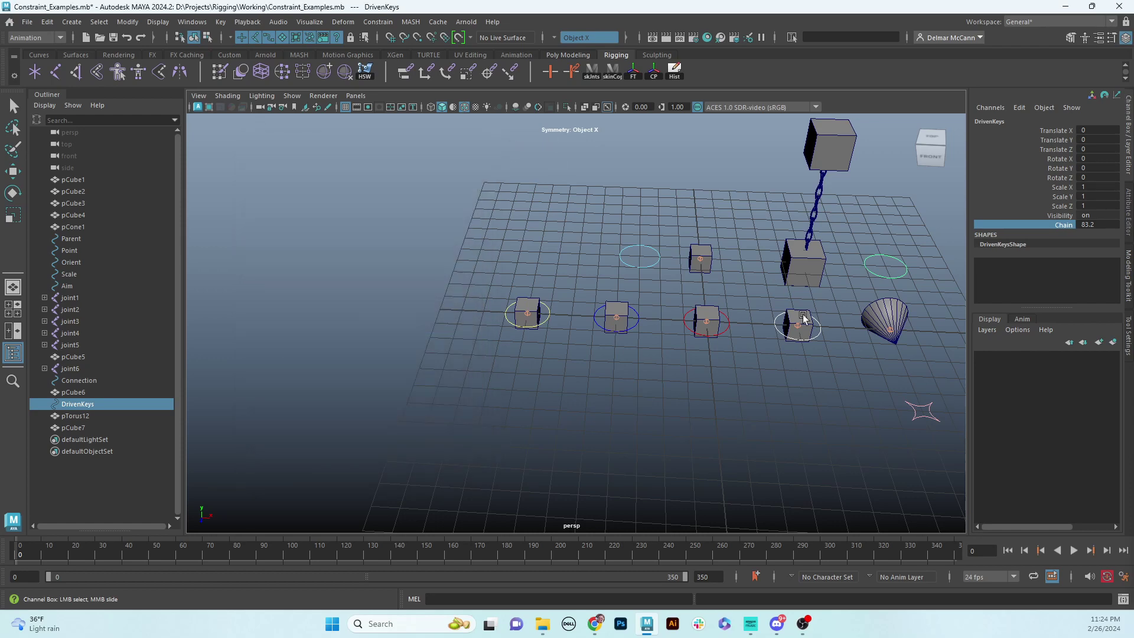
{"action": "middle_click_drag", "start_coordinate": [792, 367], "coordinate": [701, 349], "text": "alt"}
{"action": "left_click_drag", "start_coordinate": [701, 349], "coordinate": [692, 350], "text": "alt"}
{"action": "scroll", "coordinate": [653, 363], "scroll_direction": "up", "scroll_amount": 3}
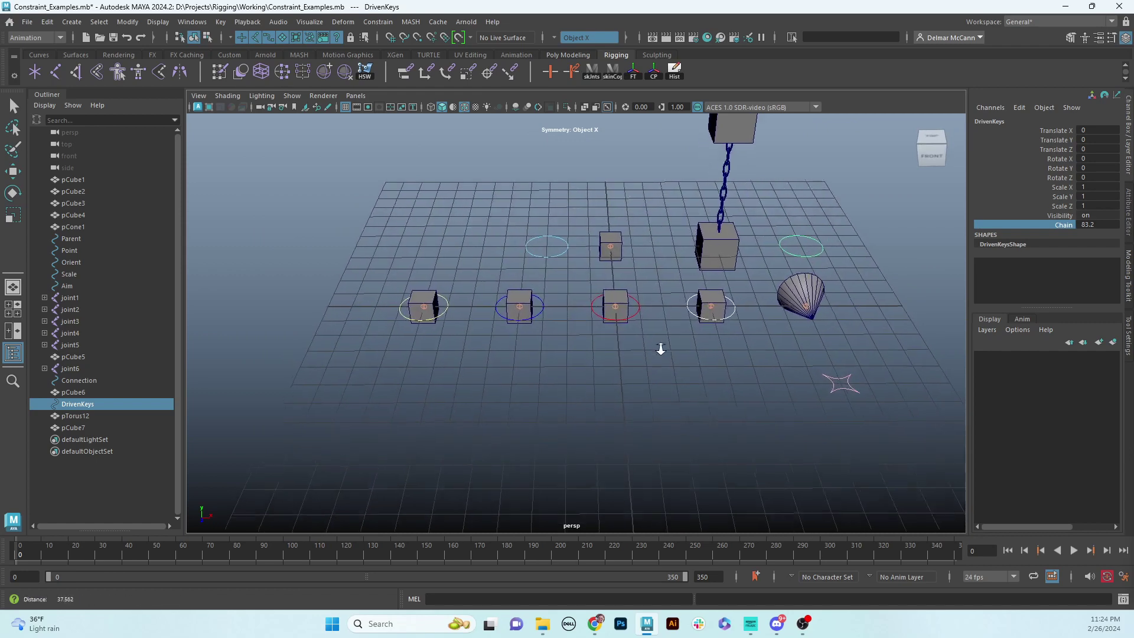